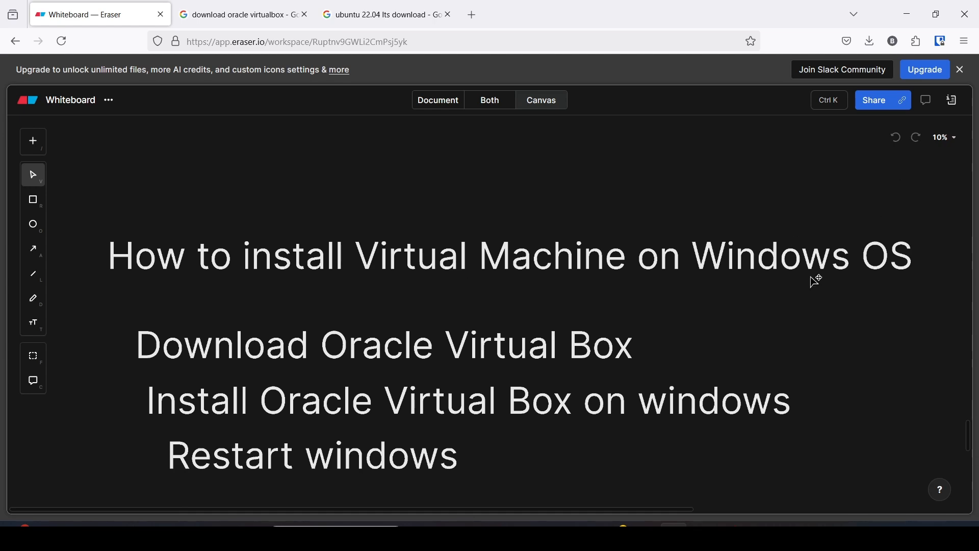
Select the 'Download Oracle Virtual Box' step on the whiteboard, then switch to its Google results.
key("super")
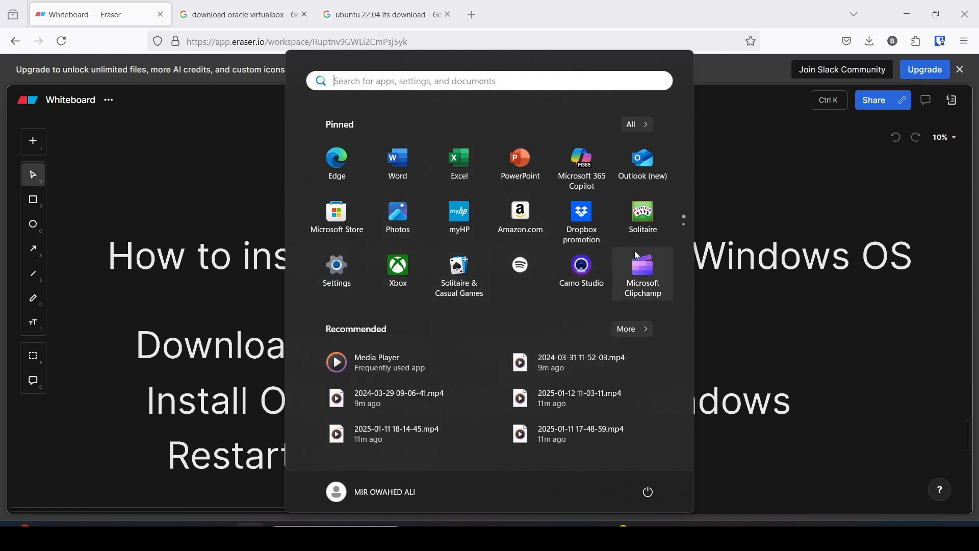
left_click(757, 236)
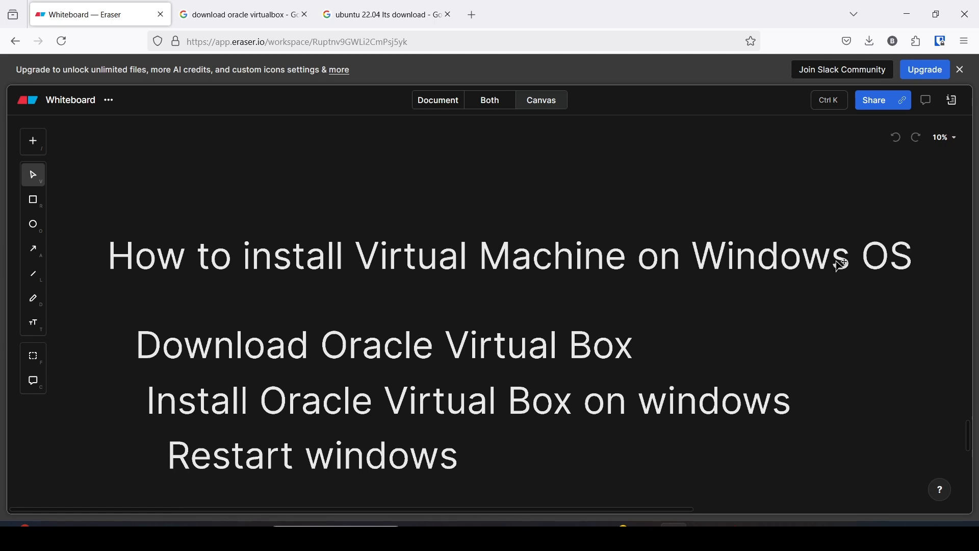
left_click(167, 358)
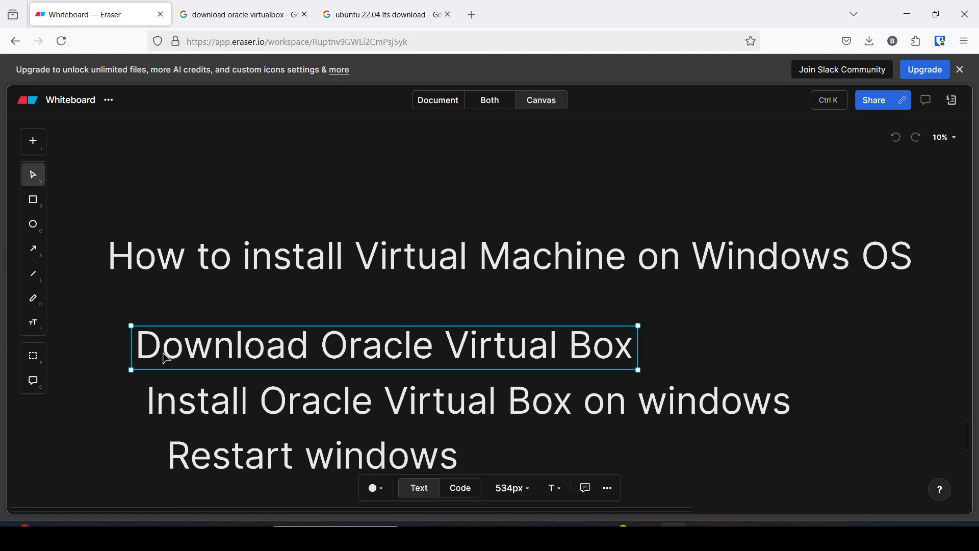
left_click(240, 19)
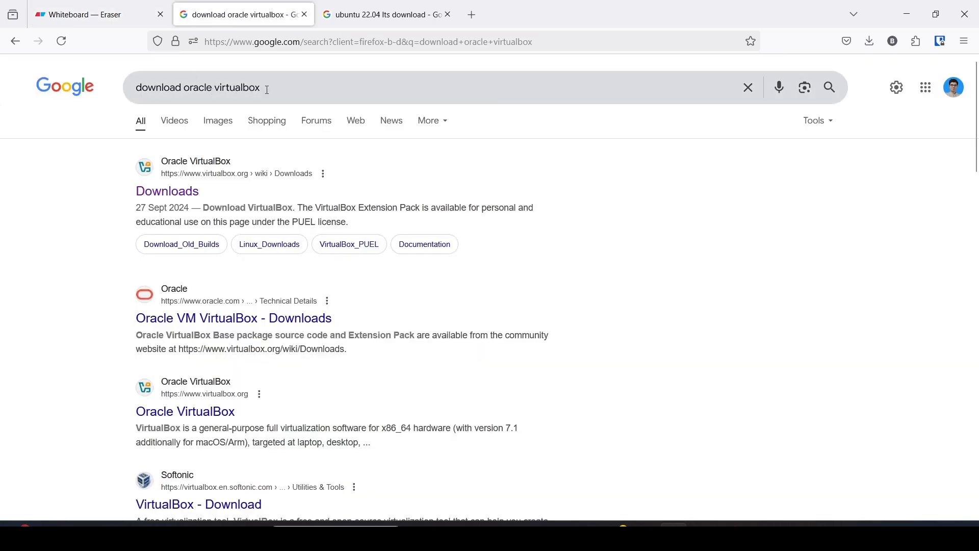
Open the virtualbox.org Downloads page and highlight the VirtualBox 7.1.6 Extension Pack heading.
left_click(174, 193)
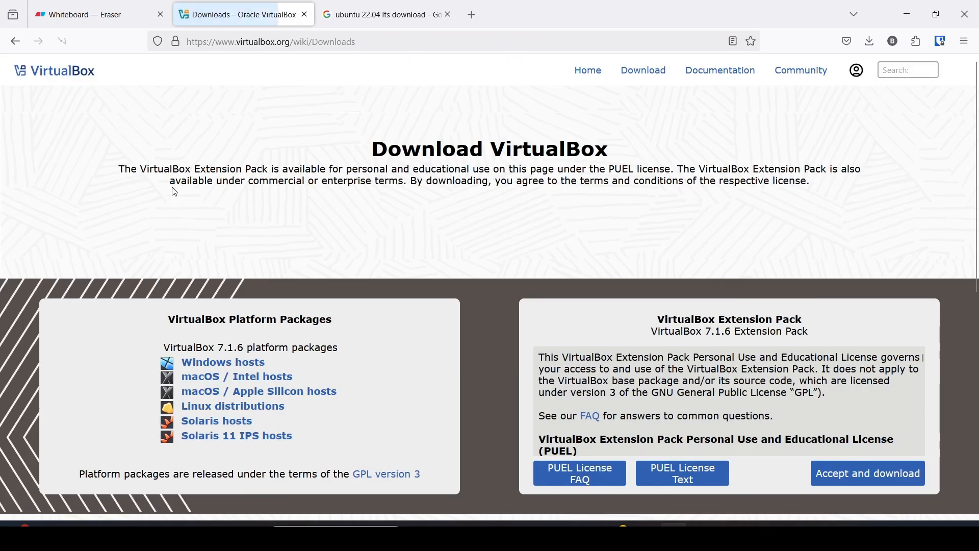
scroll(239, 305, "down", 2)
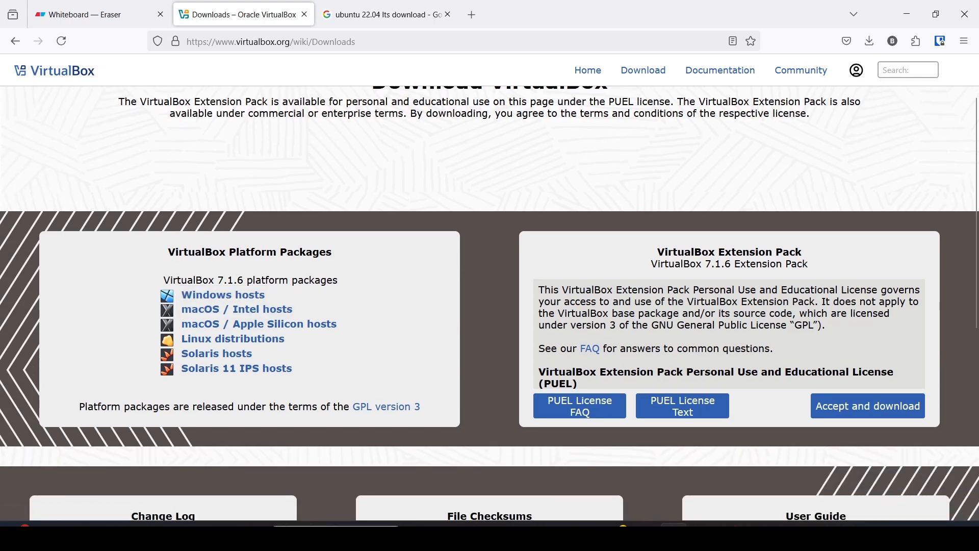
key("super")
key("super")
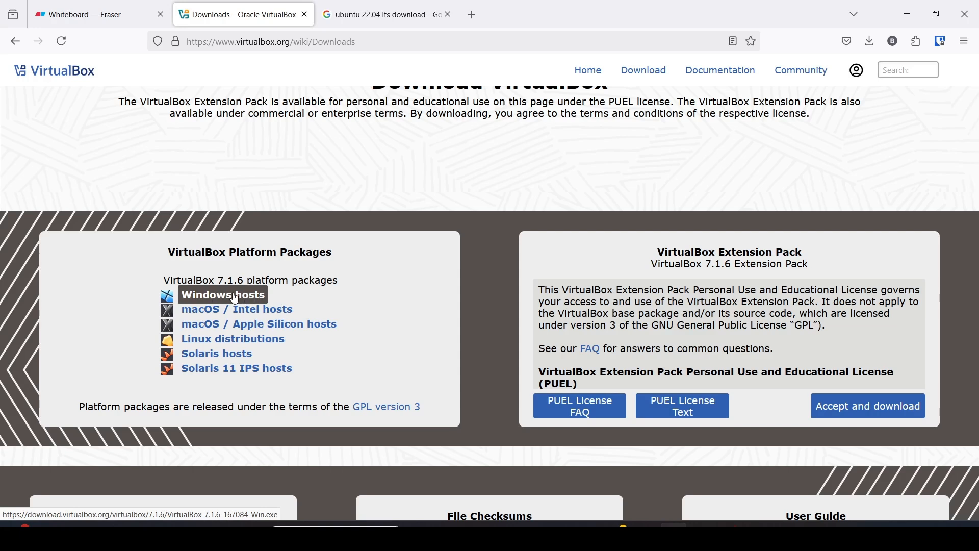
left_click_drag(658, 258, 805, 252)
left_click(808, 258)
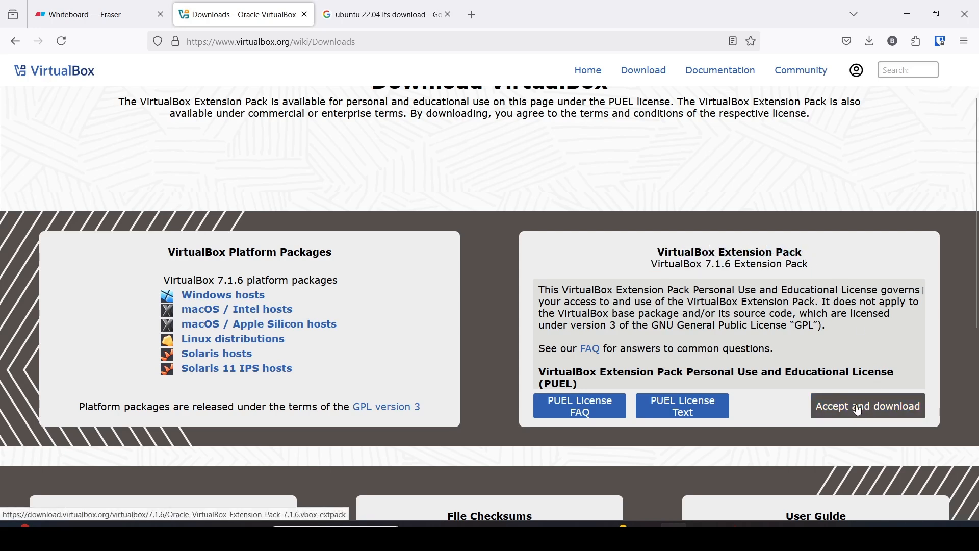
Highlight the Platform Packages and Extension Pack headings, then switch to the 'ubuntu 22.04 lts download' results.
left_click_drag(334, 253, 253, 251)
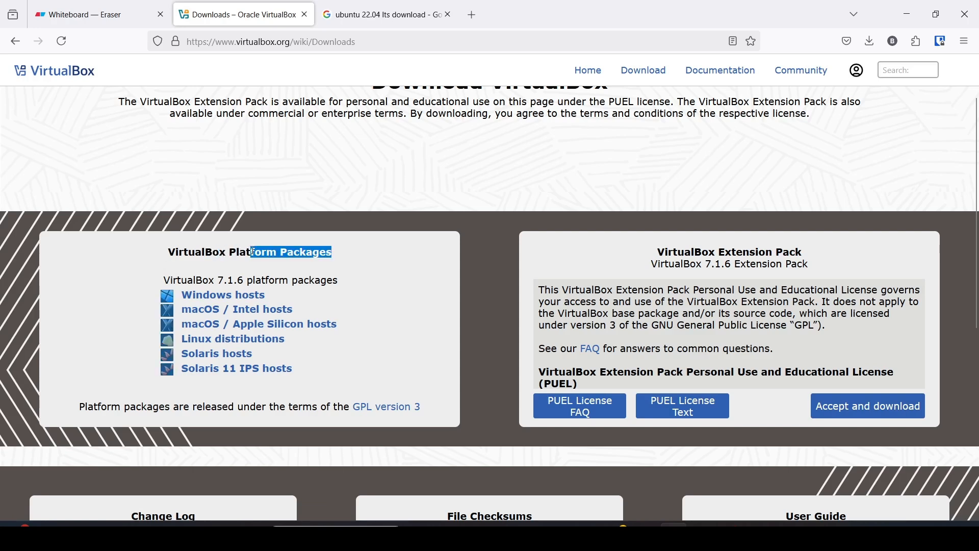
left_click_drag(661, 252, 815, 258)
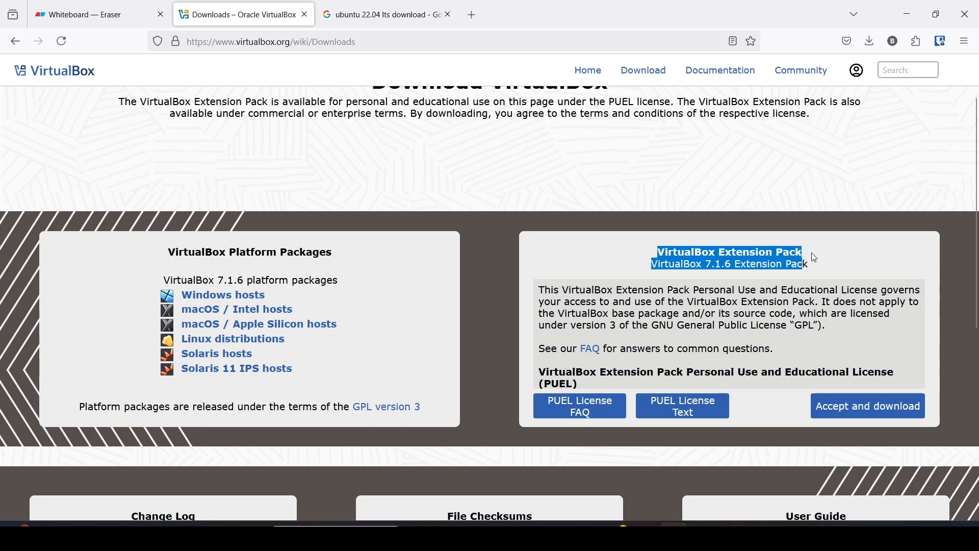
left_click(816, 258)
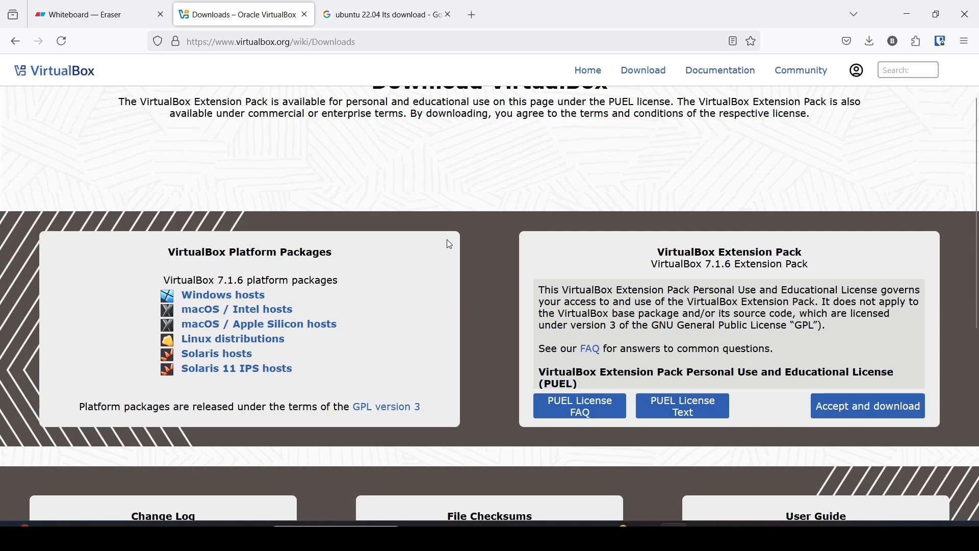
left_click(379, 19)
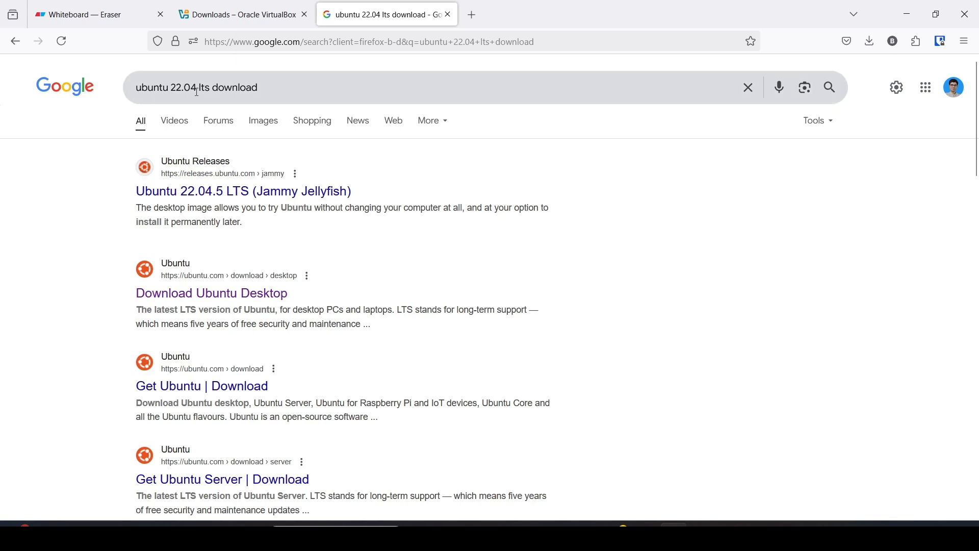
Open the Ubuntu 22.04.5 LTS (Jammy Jellyfish) releases page, highlight the desktop ISO file name, and minimize Firefox.
left_click(214, 199)
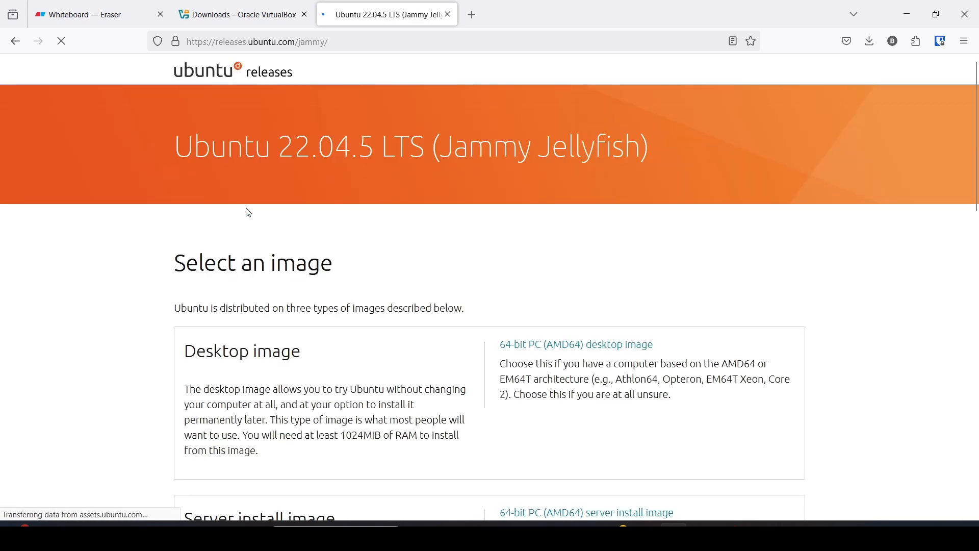
scroll(273, 218, "down", 3)
scroll(280, 159, "down", 4)
scroll(281, 159, "down", 3)
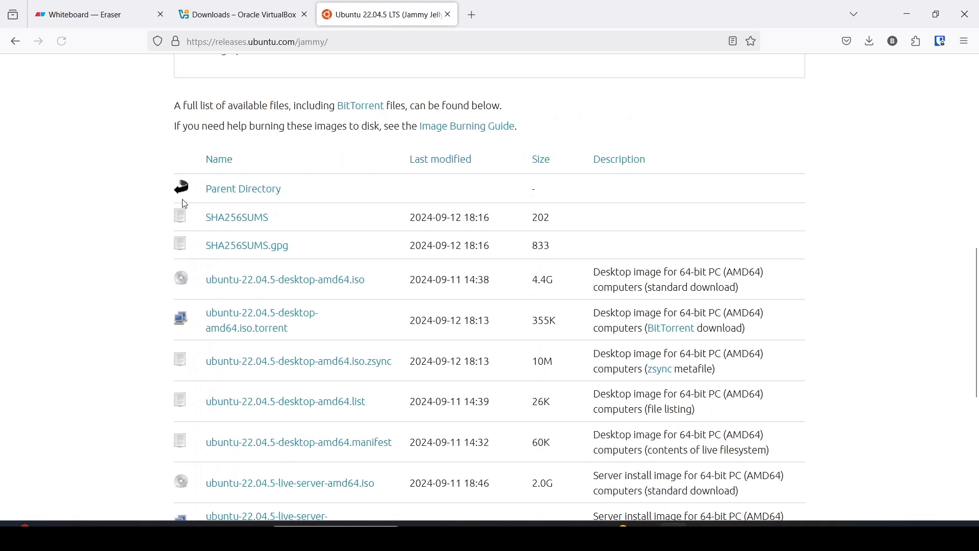
left_click_drag(200, 296, 370, 296)
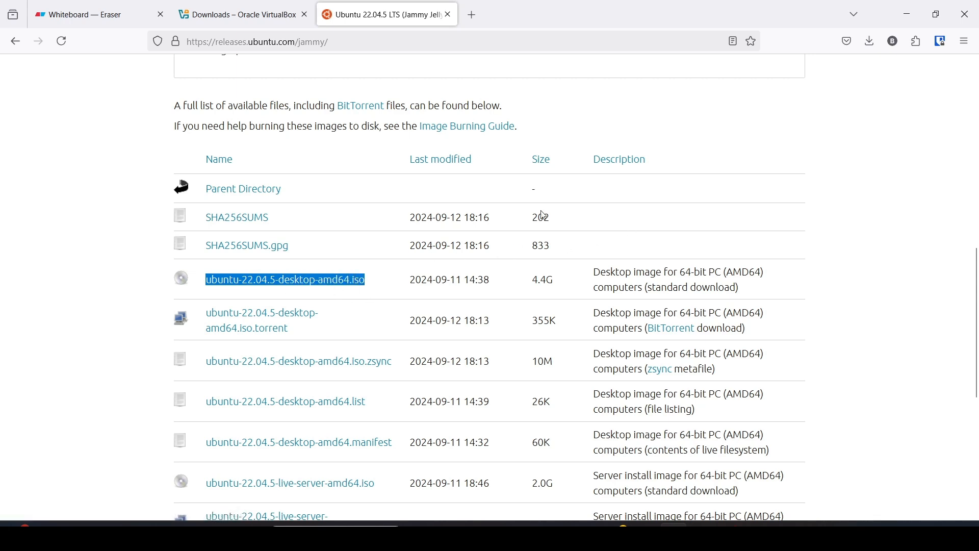
left_click(912, 22)
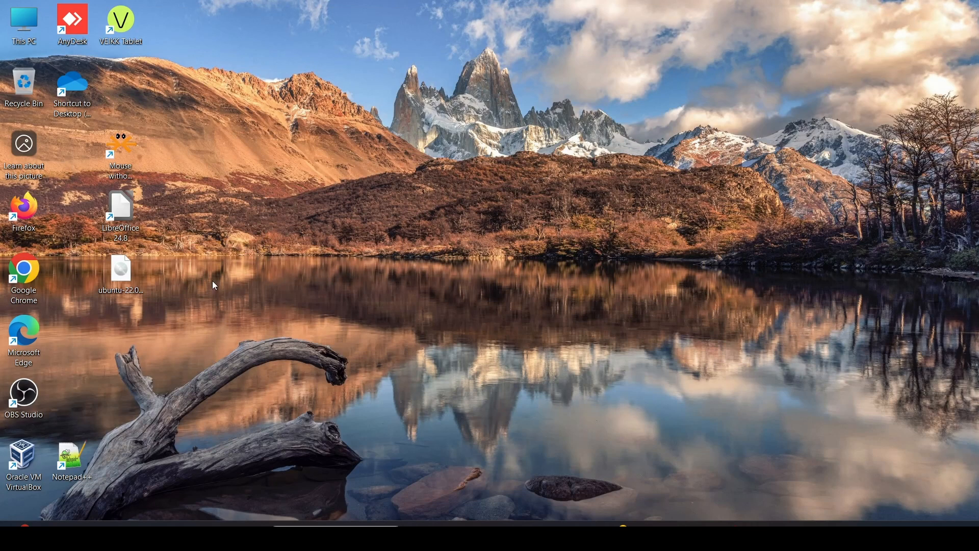
Move the Ubuntu ISO desktop icon, restore Firefox, and switch through the VirtualBox and Eraser tabs.
left_click_drag(130, 274, 264, 151)
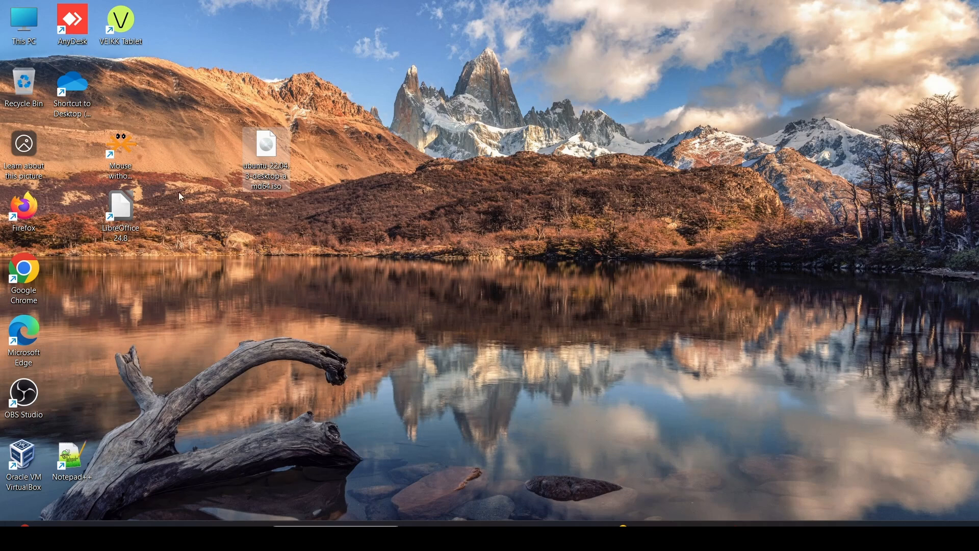
left_click(674, 536)
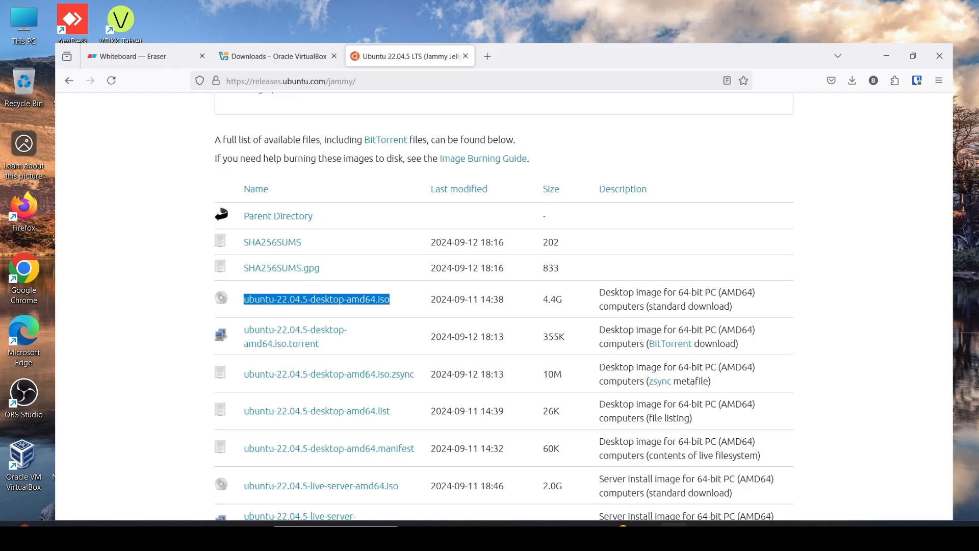
left_click(309, 295)
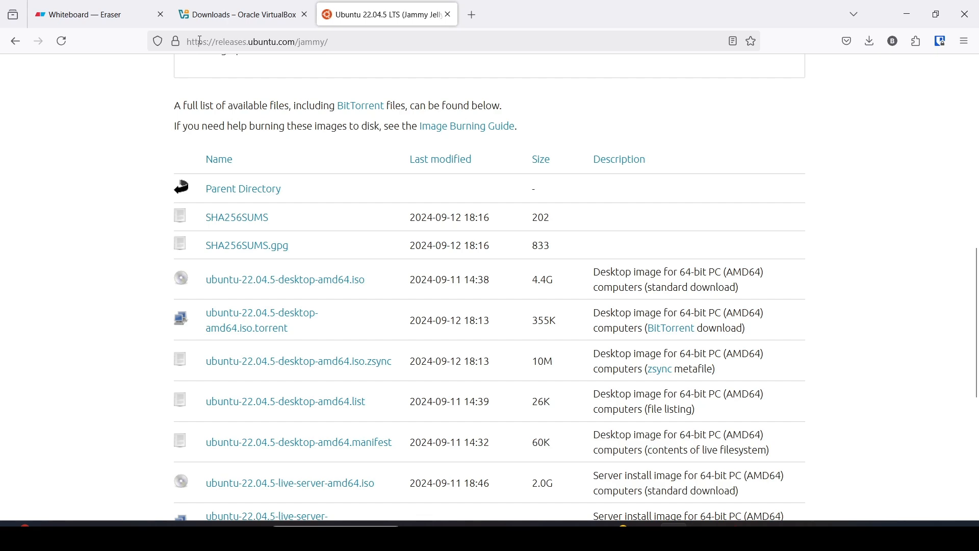
left_click(224, 6)
left_click(97, 14)
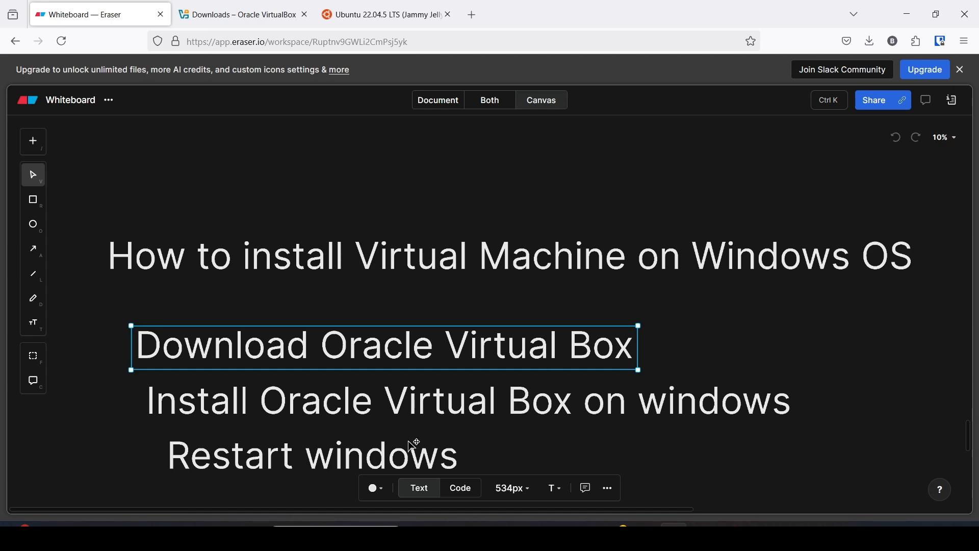
Highlight version 22.04.5 LTS on the Ubuntu releases page, then return to the Eraser whiteboard.
left_click(434, 14)
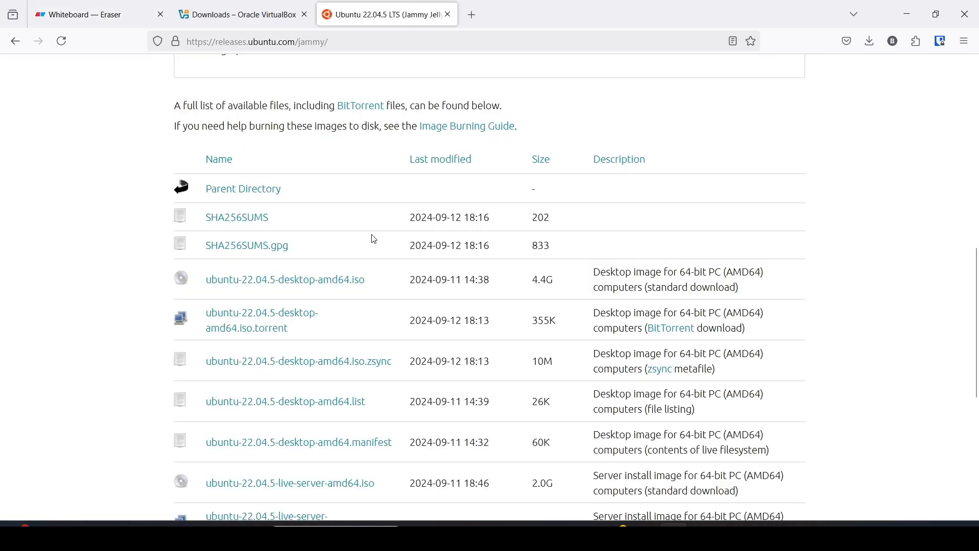
scroll(332, 233, "up", 10)
left_click_drag(280, 146, 425, 148)
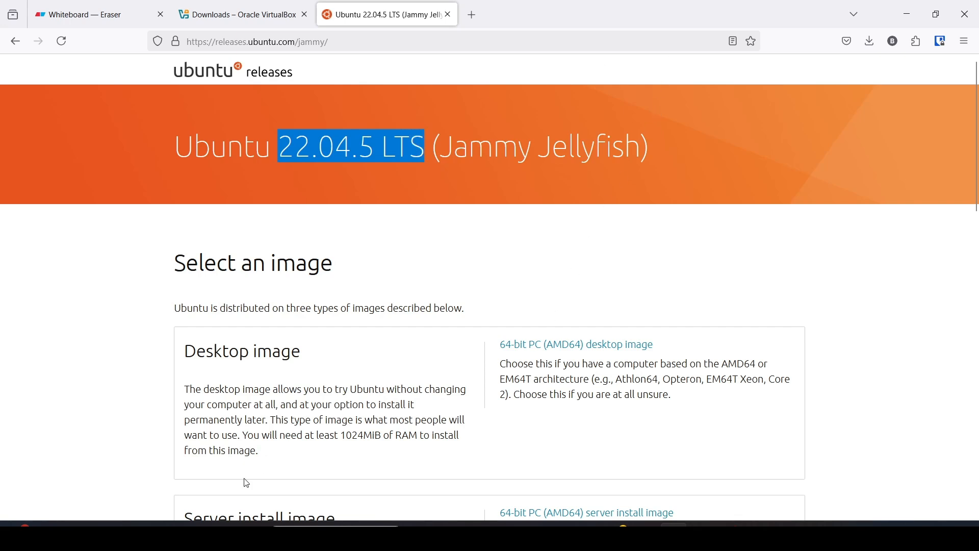
left_click(103, 16)
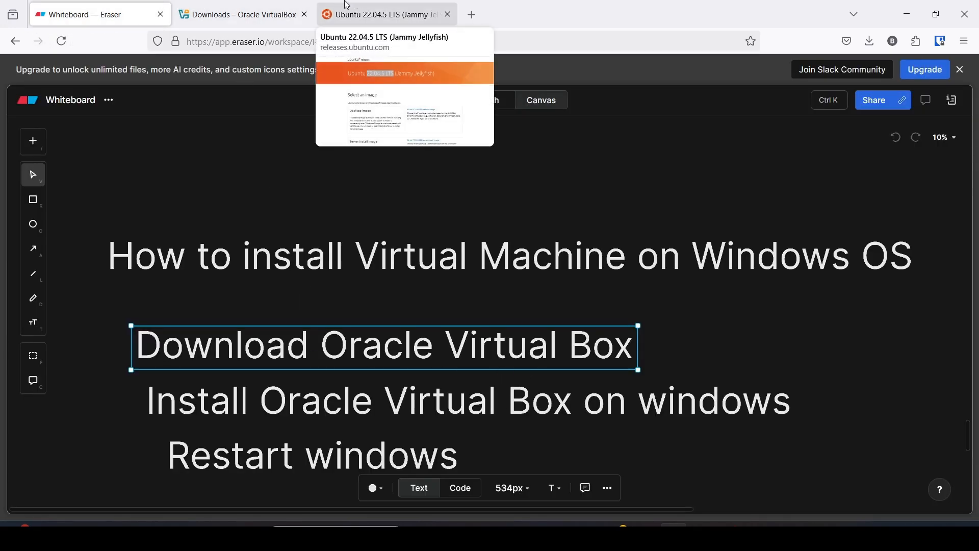
key("super")
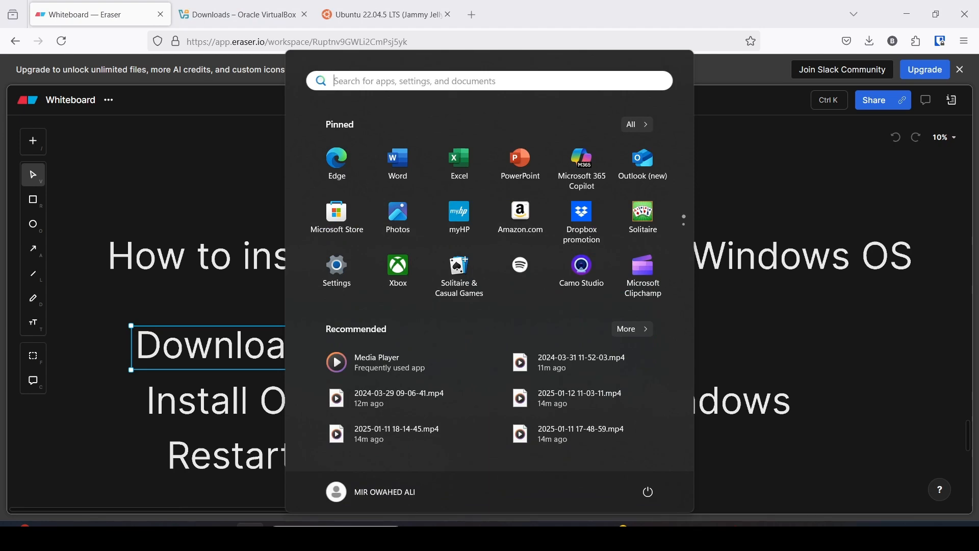
Launch Oracle VM VirtualBox through a 'virt' search and start a New virtual machine.
type("virt")
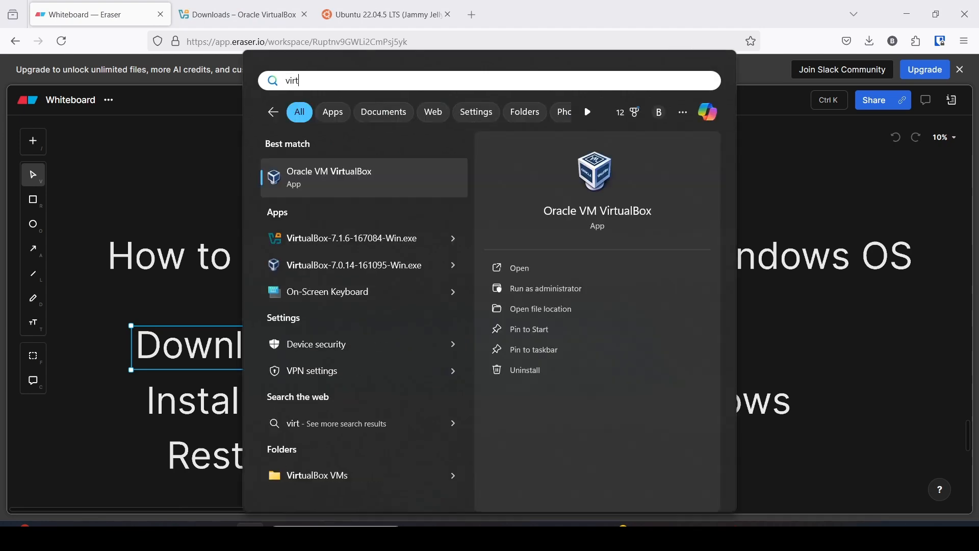
left_click(359, 181)
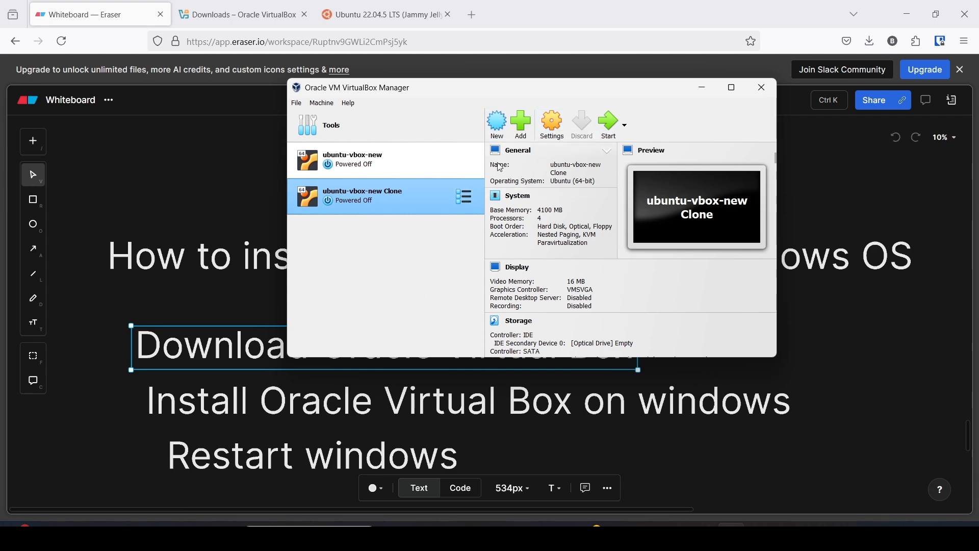
left_click(498, 128)
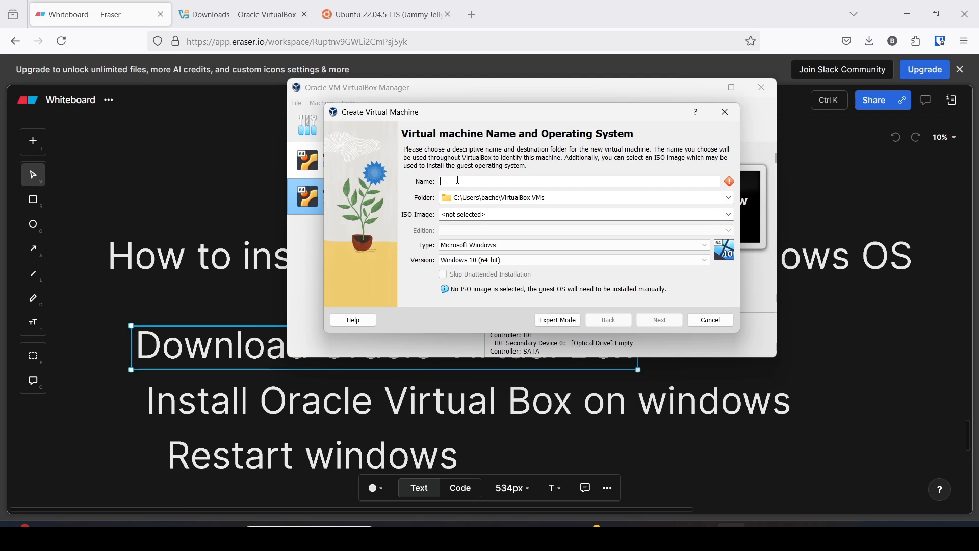
Name the machine 'ubuntuvm' and move the Ubuntu ISO icon beside LibreOffice on the desktop.
type("ubuntu")
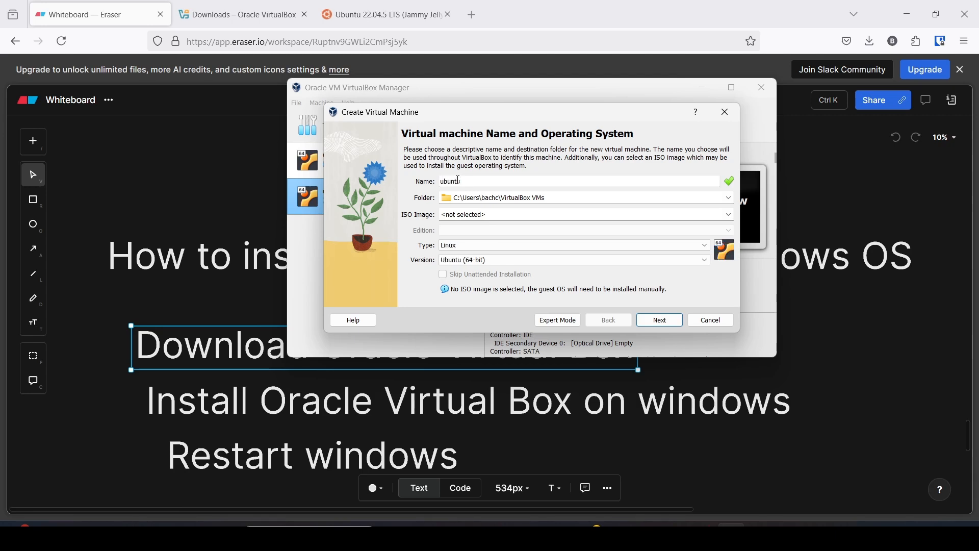
type("vm")
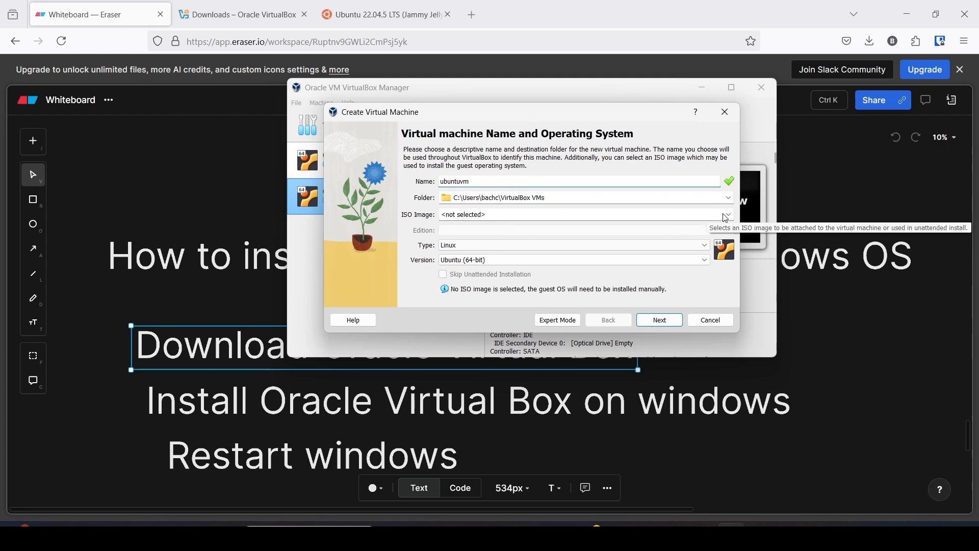
left_click(908, 12)
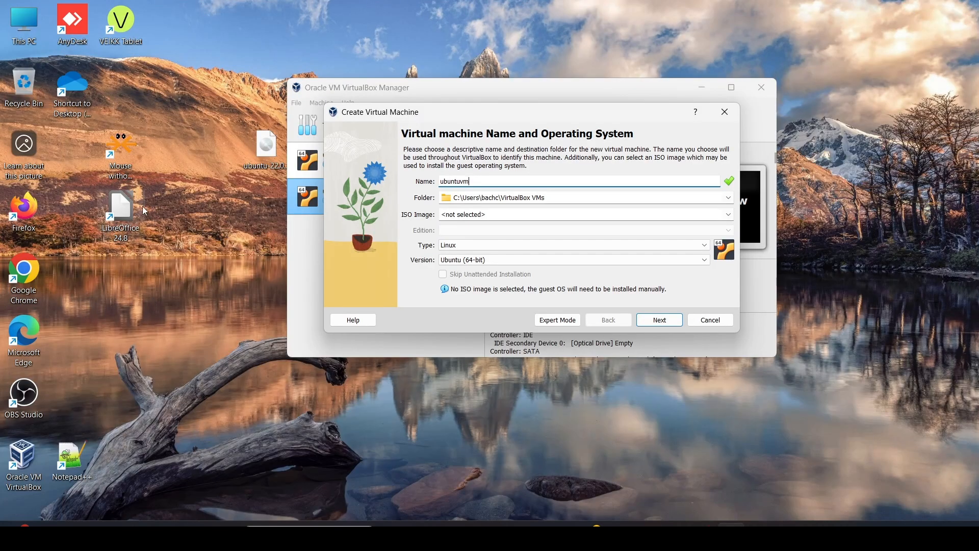
left_click_drag(252, 146, 176, 282)
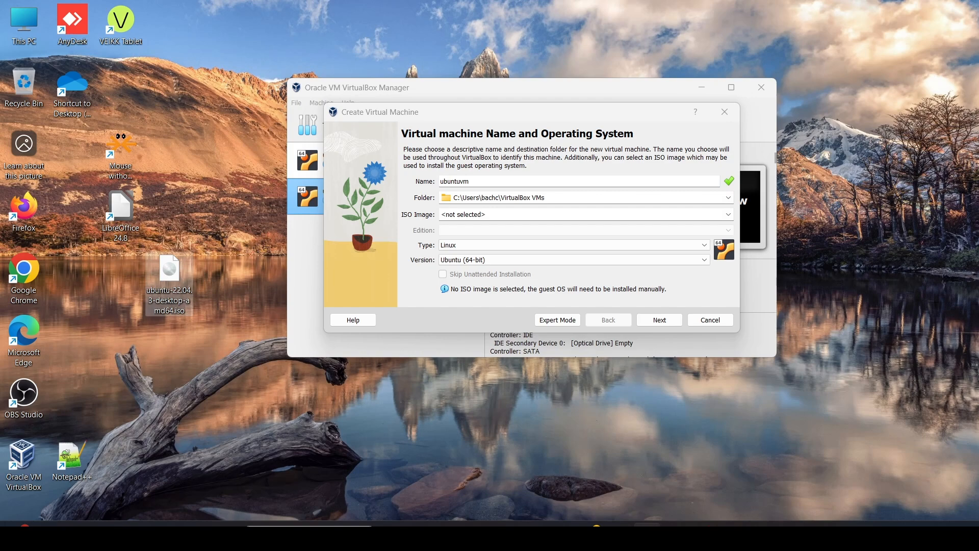
Back in the wizard, choose Other... from the ISO Image list to browse for the ISO.
left_click(647, 533)
left_click(731, 532)
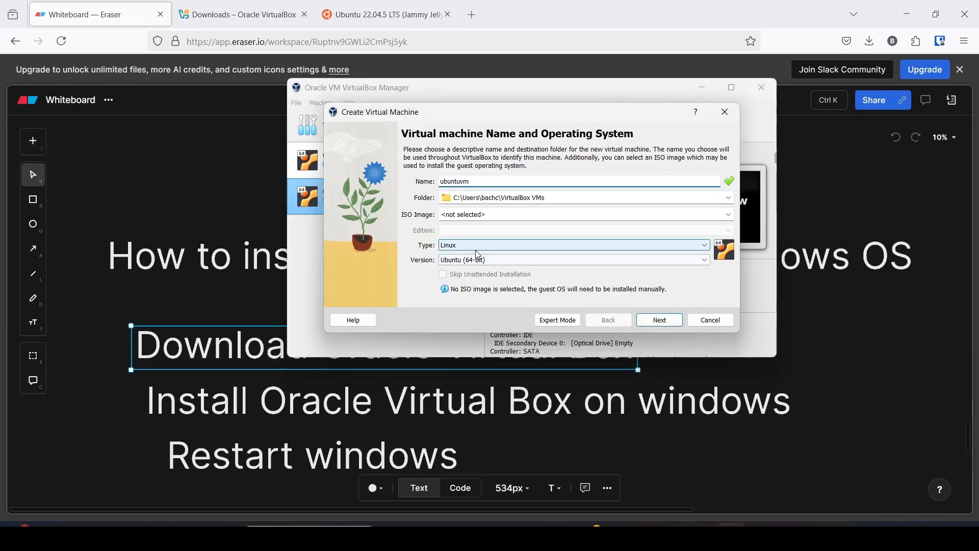
left_click(729, 214)
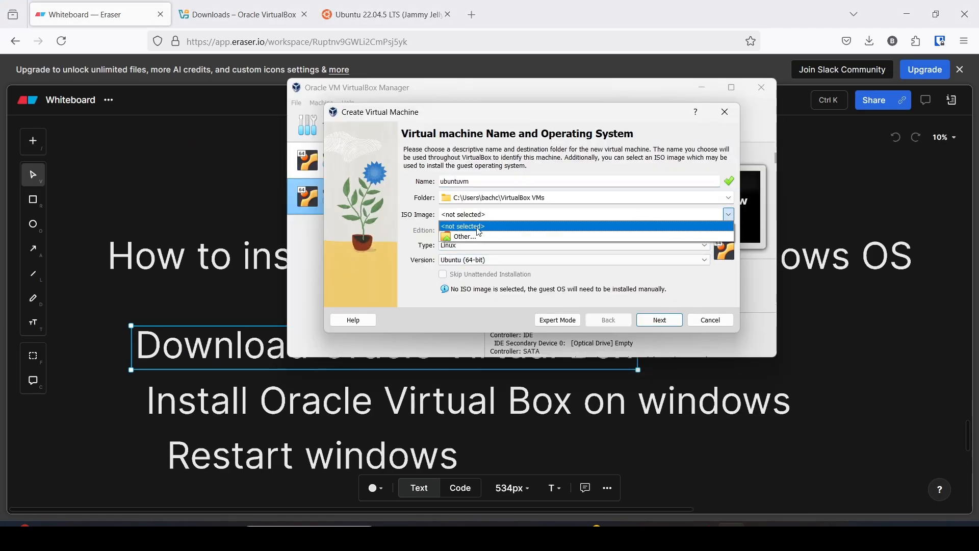
left_click(467, 237)
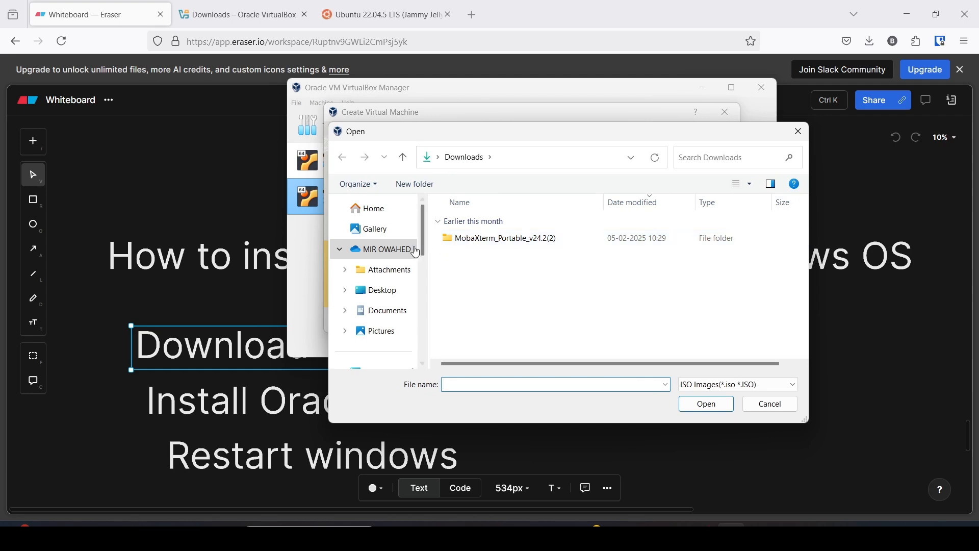
Look through the Desktop and Home folders with the ISO Images filter, then cancel the file dialog.
left_click(377, 289)
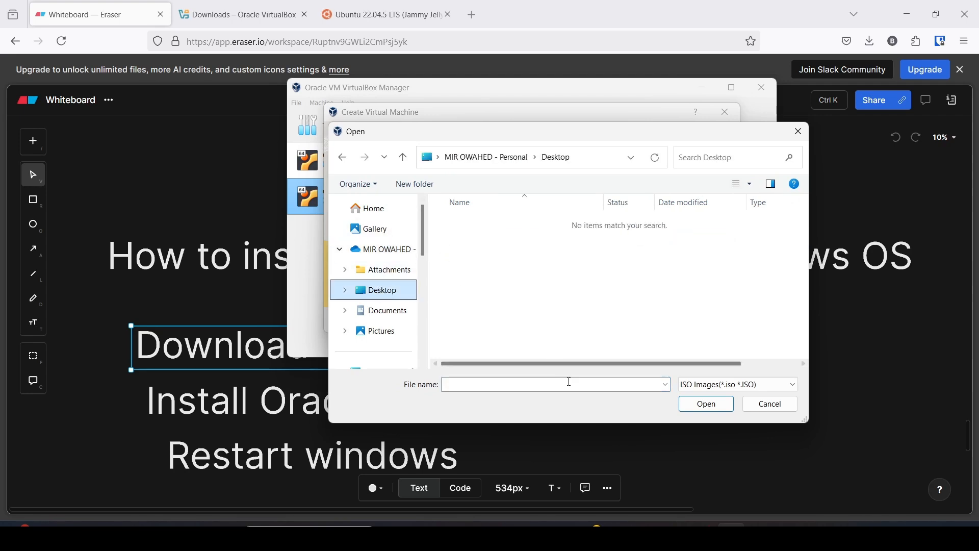
left_click(701, 388)
left_click(713, 389)
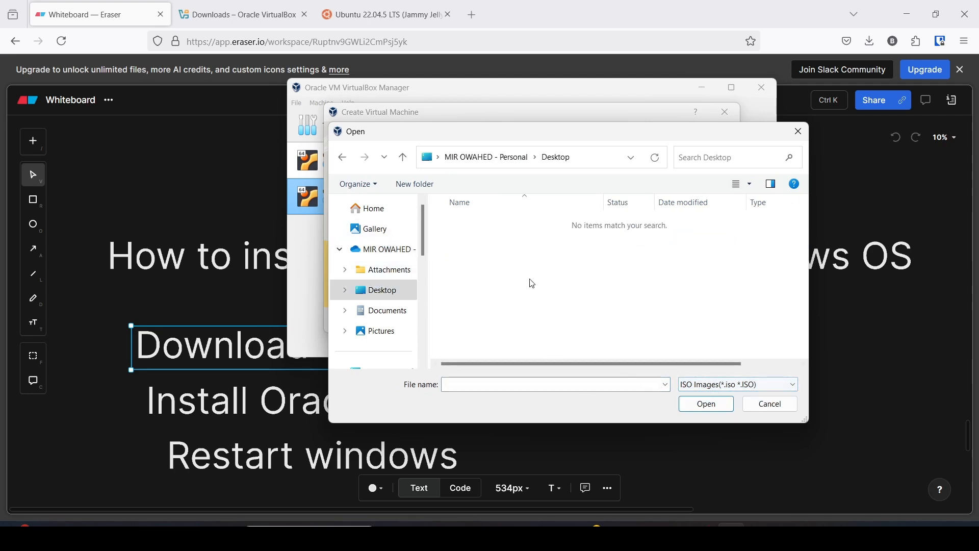
left_click_drag(423, 252, 421, 225)
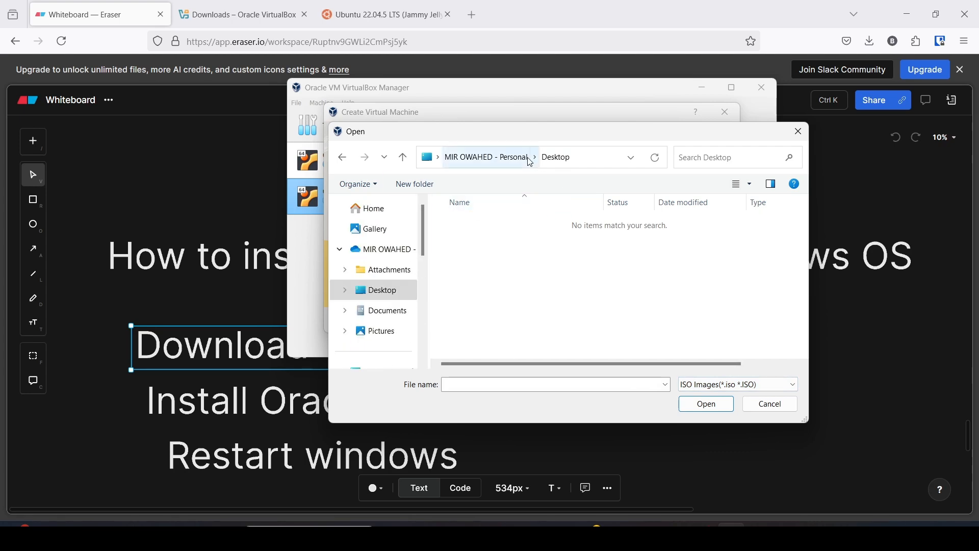
left_click(380, 215)
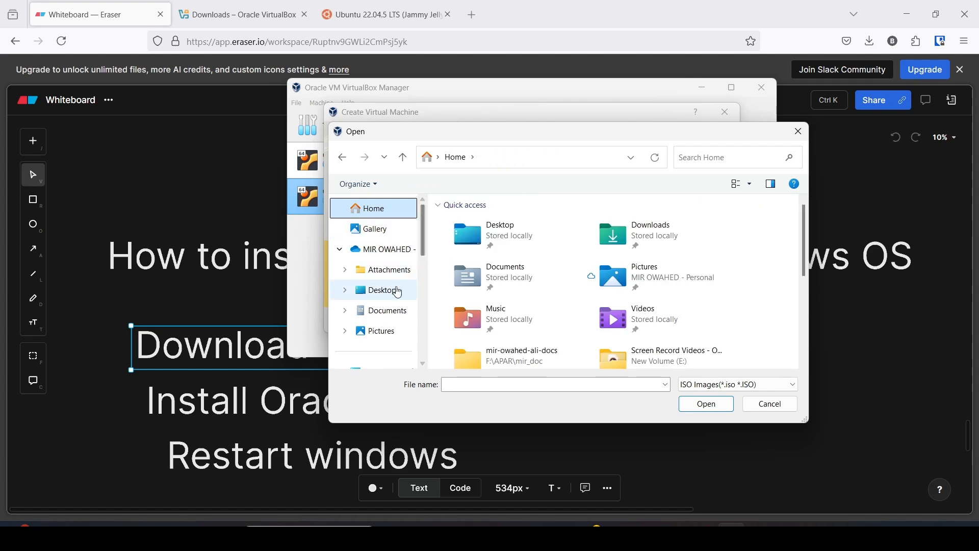
left_click(366, 291)
left_click(635, 379)
left_click(724, 384)
left_click(665, 403)
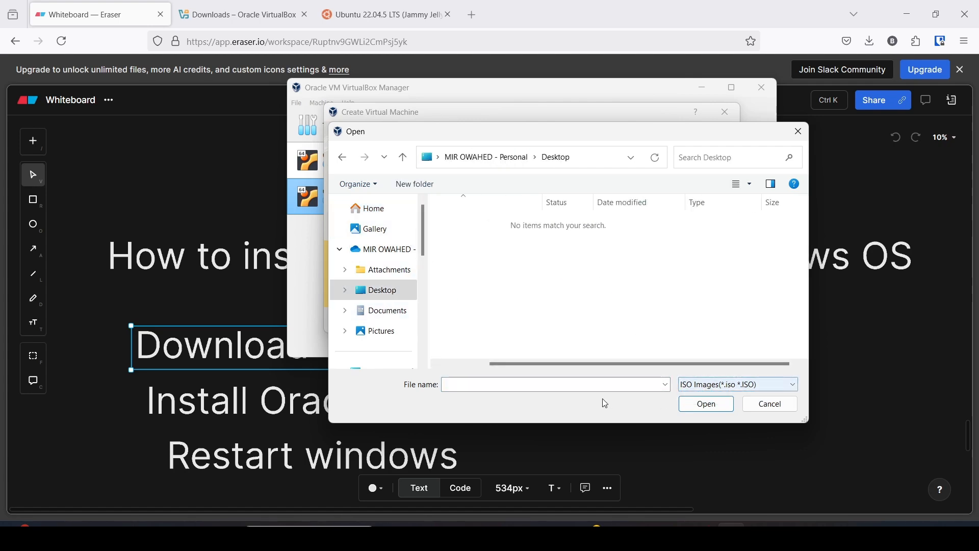
left_click(757, 407)
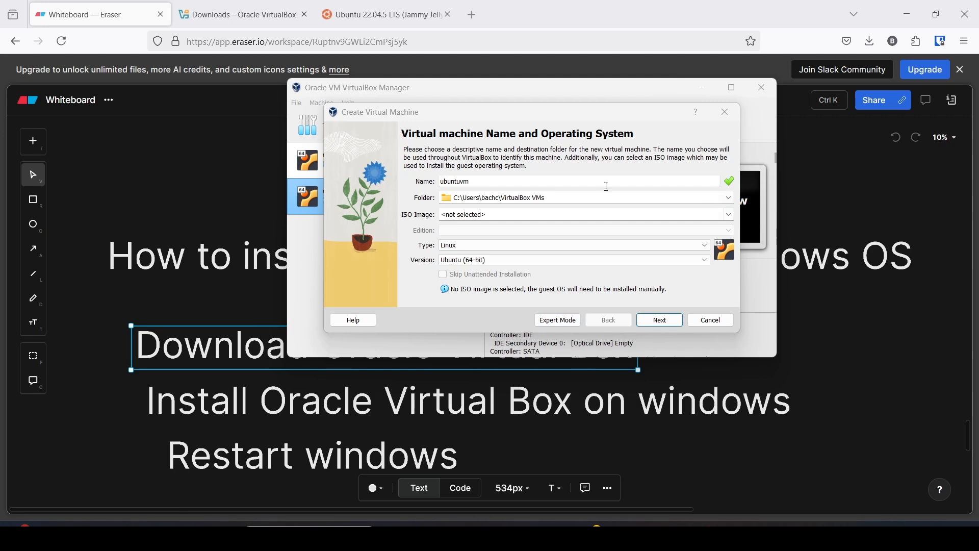
Browse again and select ubuntu-22.04.3-desktop-amd64.iso from the Desktop folder.
left_click(728, 214)
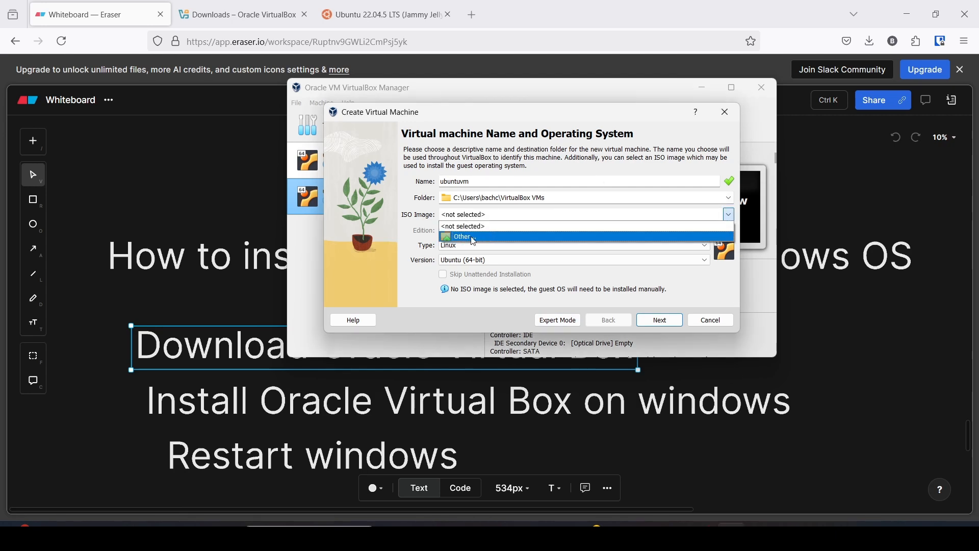
left_click(475, 239)
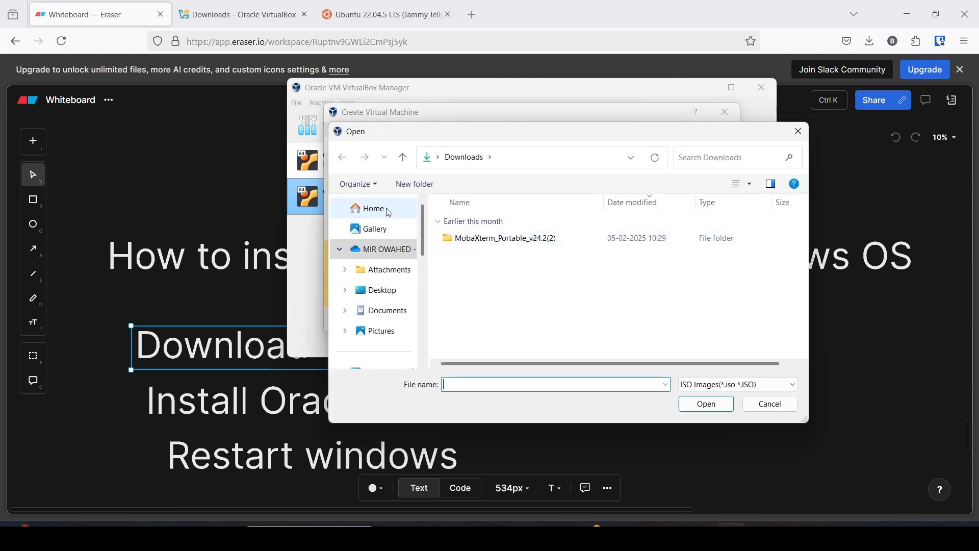
scroll(395, 250, "down", 3)
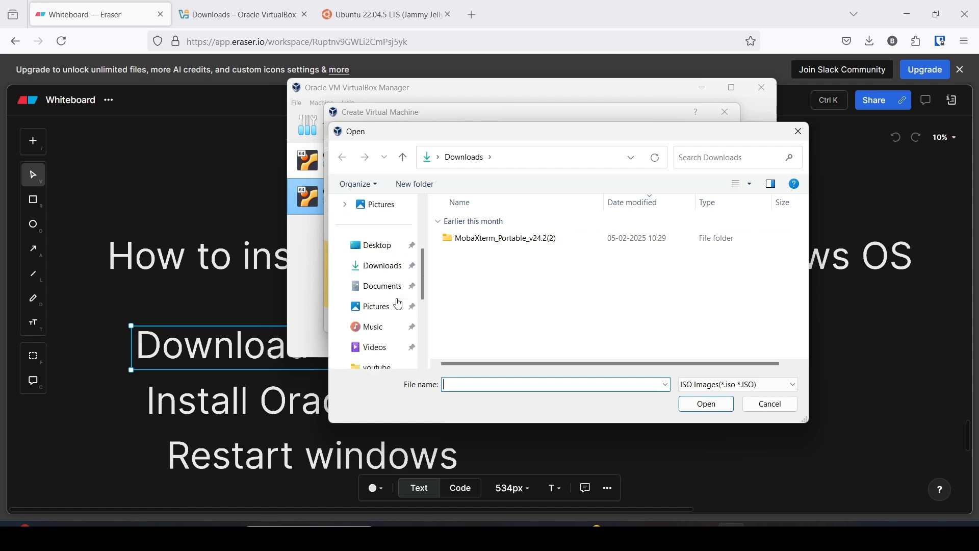
left_click(384, 253)
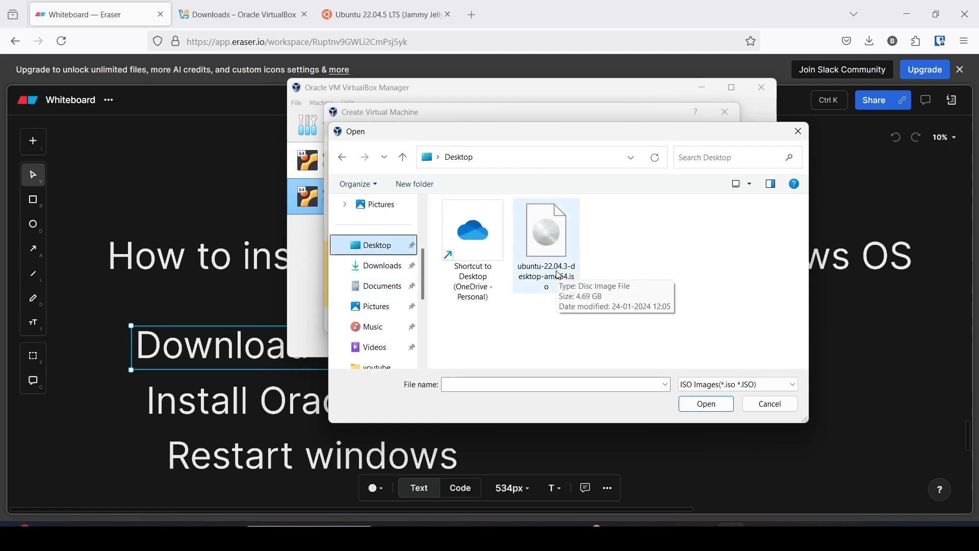
left_click(566, 292)
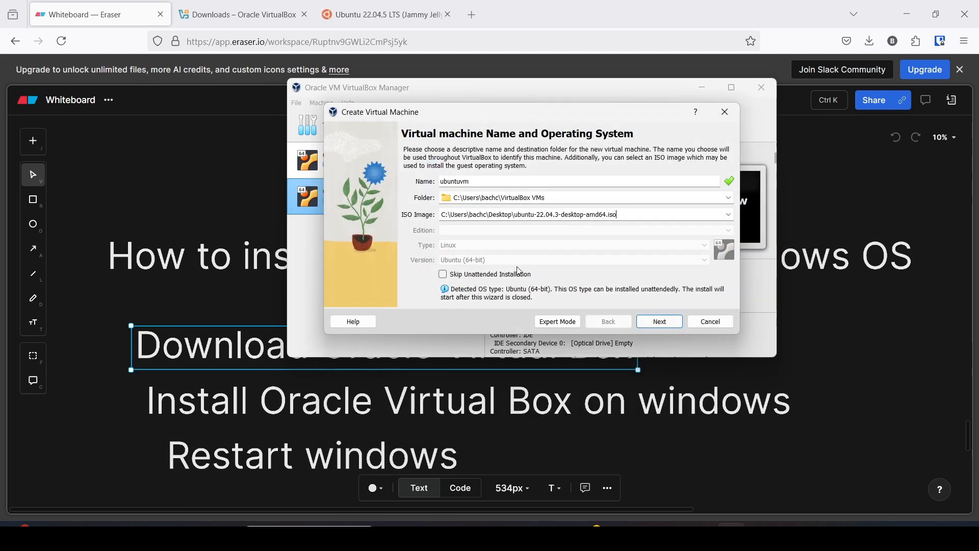
Rename the machine to ubuntu-vm and continue to Unattended Guest OS Install Setup.
left_click(462, 182)
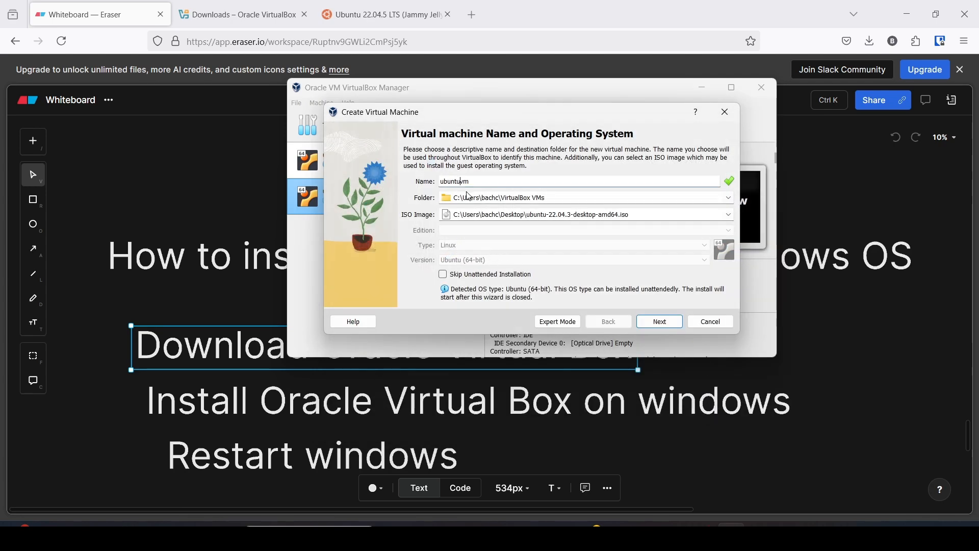
type("-")
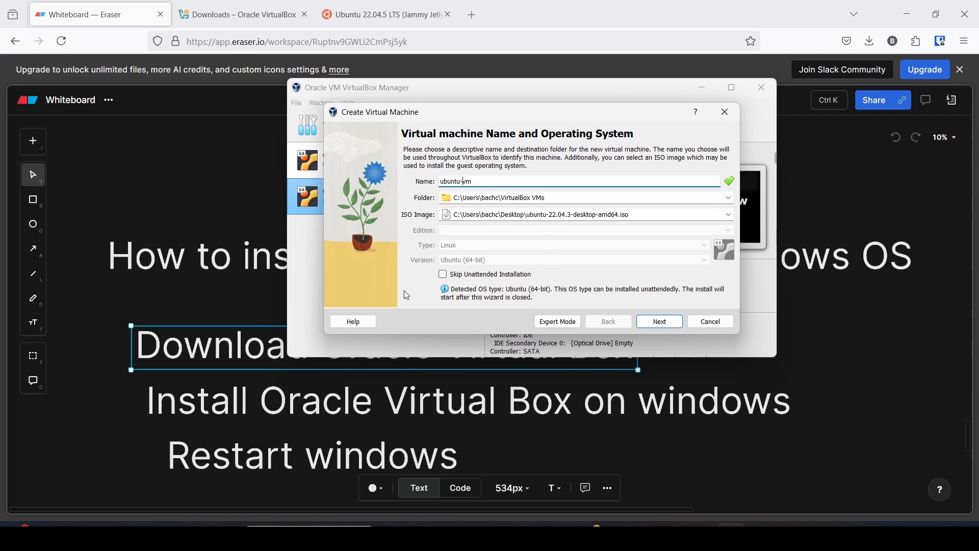
left_click(660, 323)
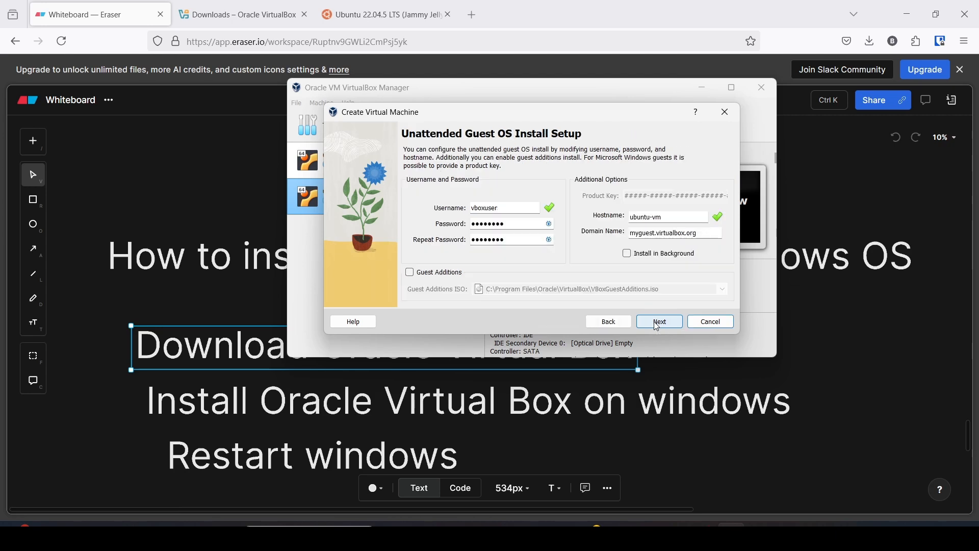
Enter the VM username and a matching new password twice, and enable Guest Additions installation.
double_click(507, 207)
type("mi")
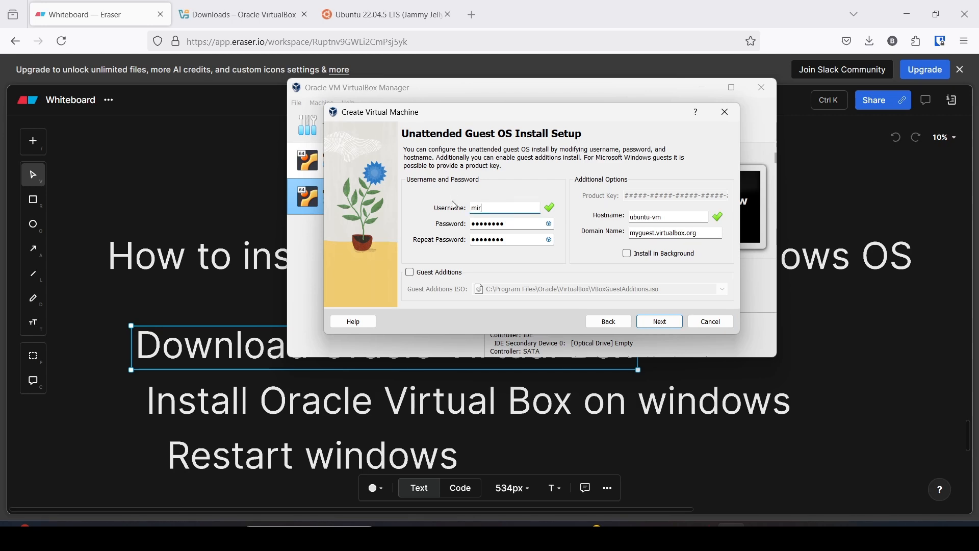
type("r")
left_click_drag(506, 225, 471, 222)
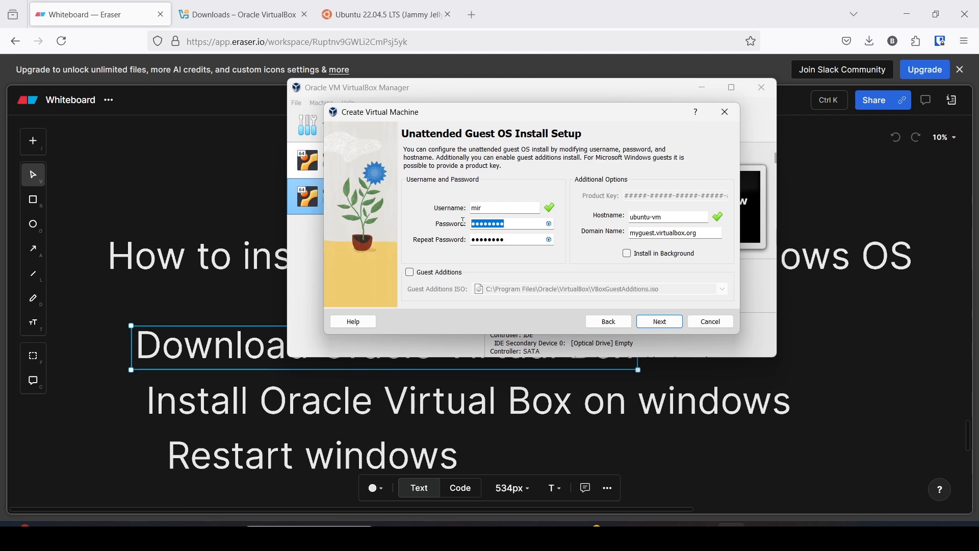
type("12345")
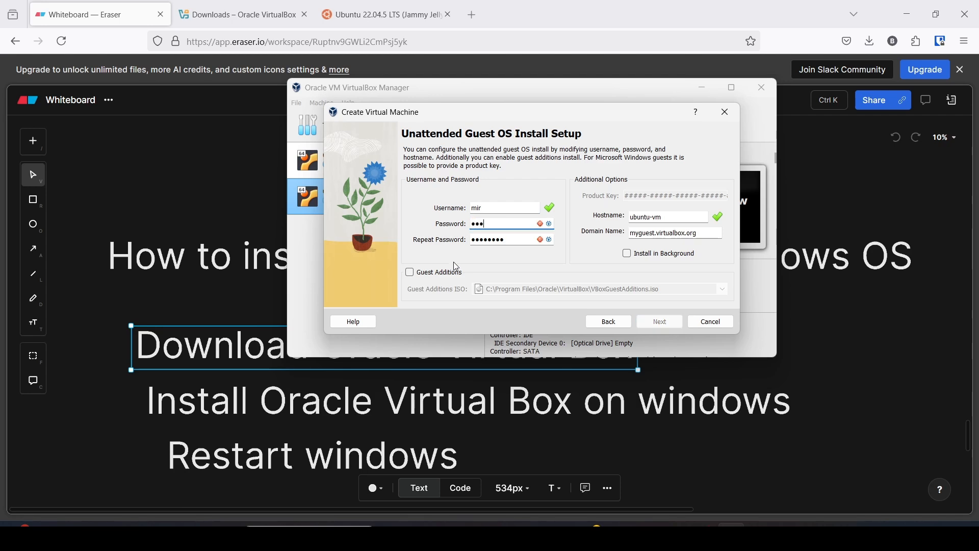
type("678")
left_click_drag(508, 240, 465, 245)
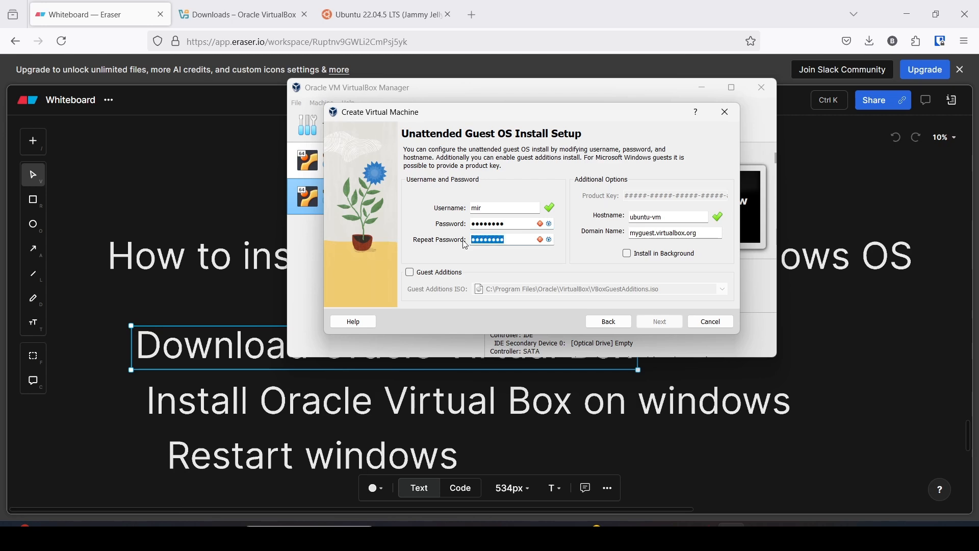
type("12345678")
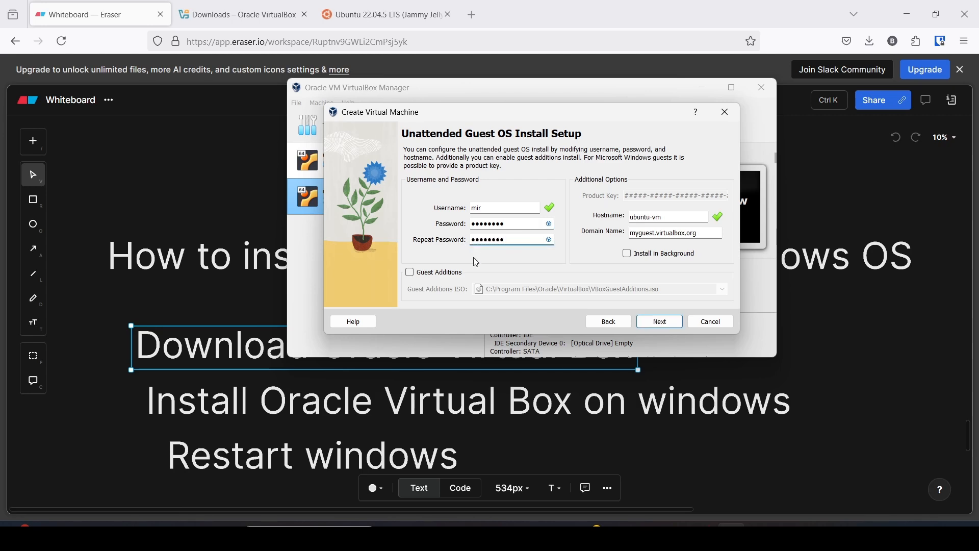
left_click(409, 274)
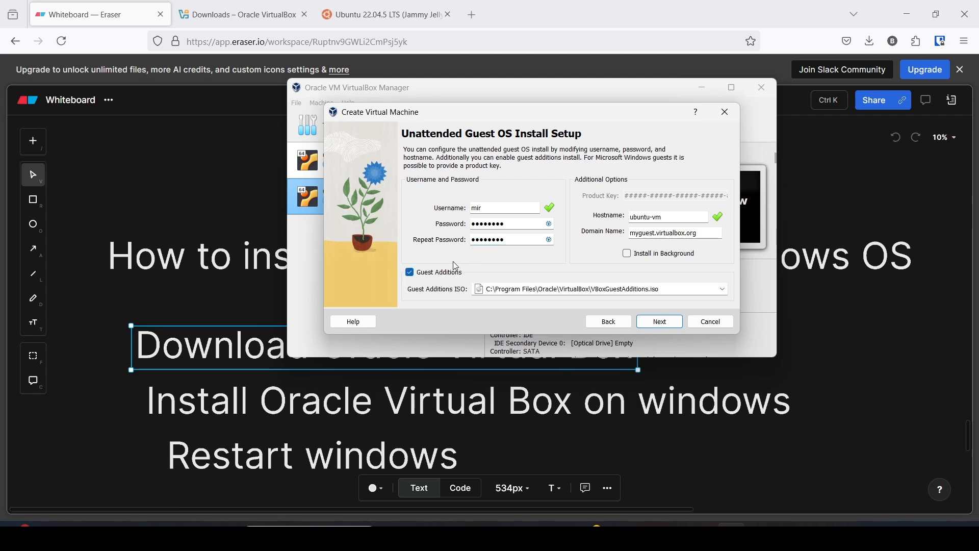
left_click(659, 323)
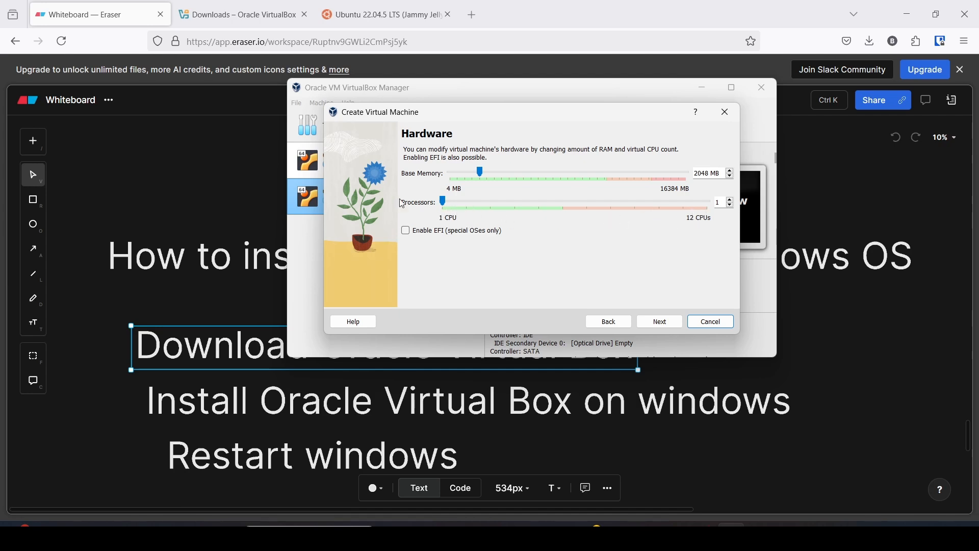
Raise Processors to 3, then search Windows for Task Manager with 'task'.
left_click(732, 200)
left_click(733, 200)
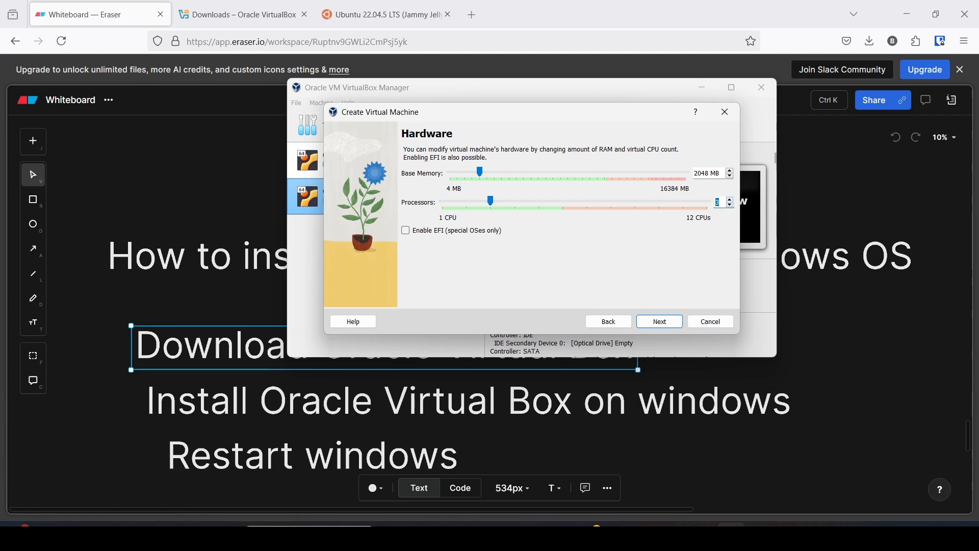
key("super")
type("task")
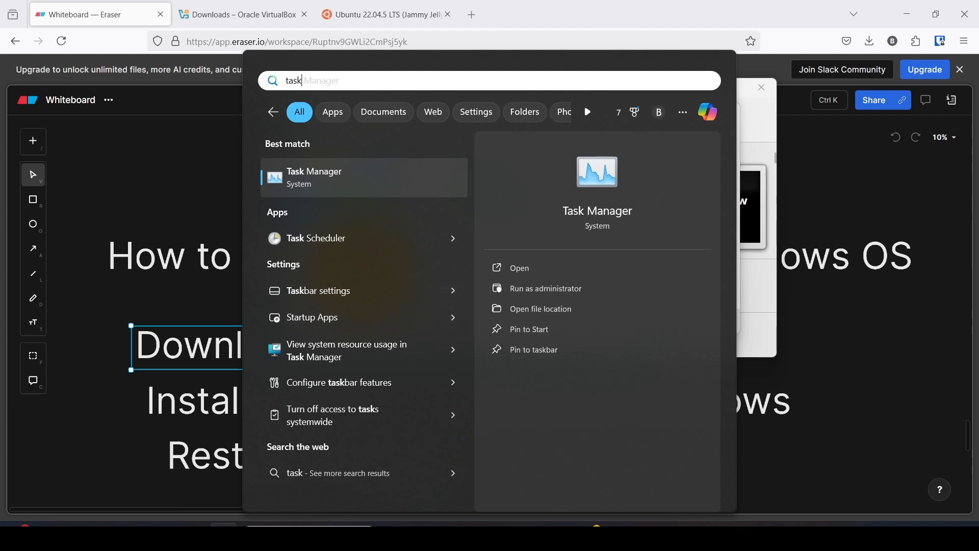
left_click(333, 173)
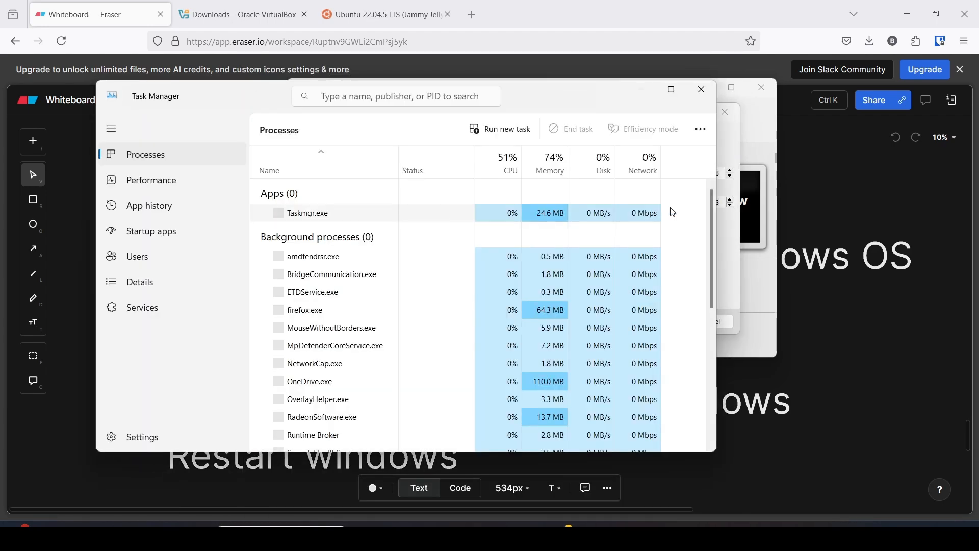
left_click(732, 138)
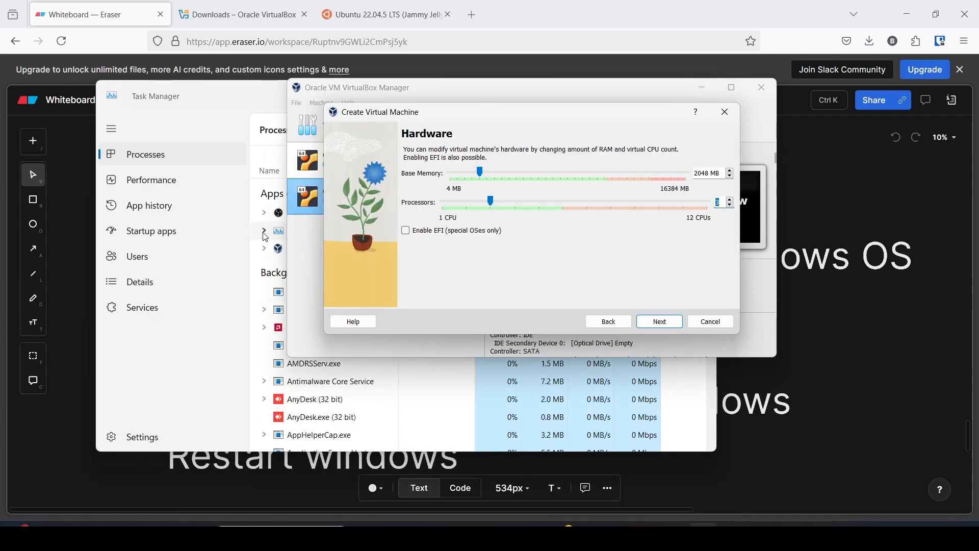
left_click(210, 89)
left_click(154, 182)
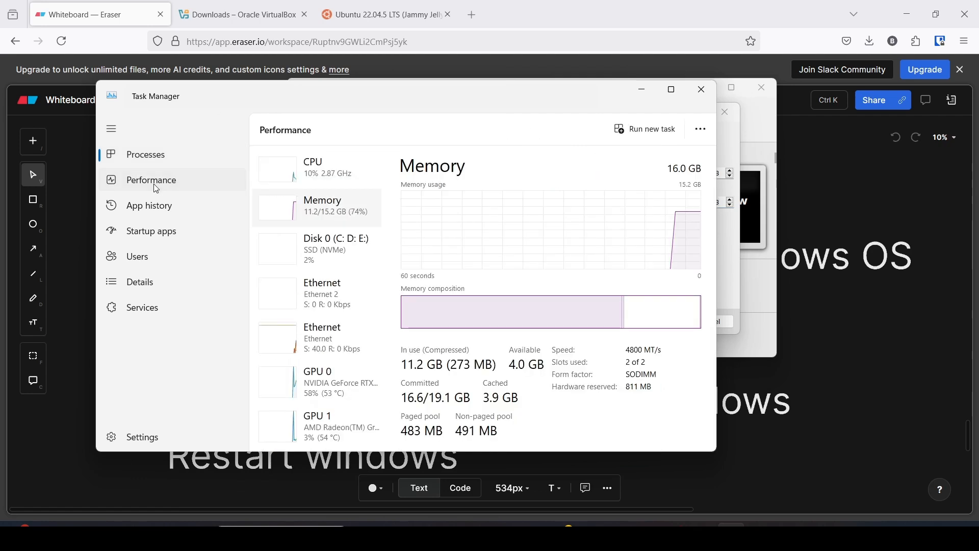
left_click(336, 183)
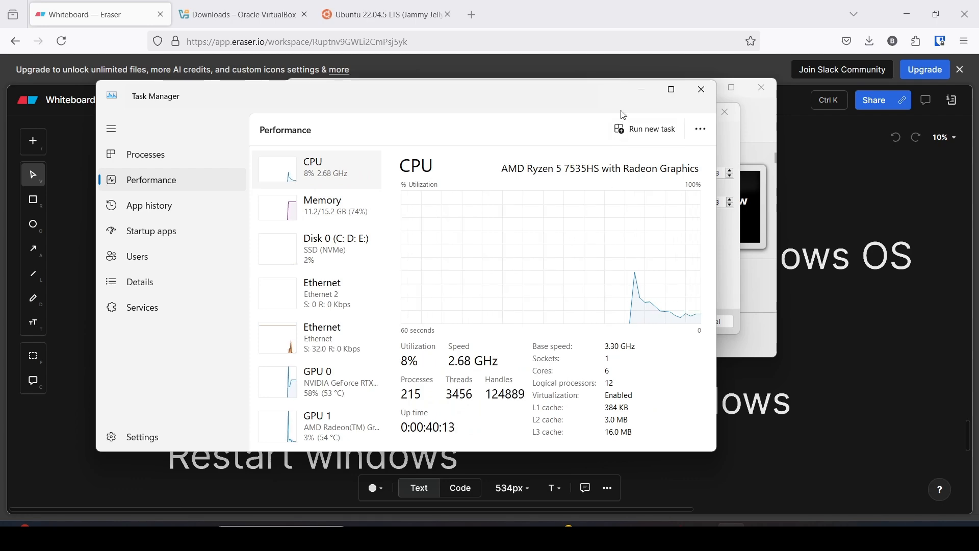
left_click(644, 93)
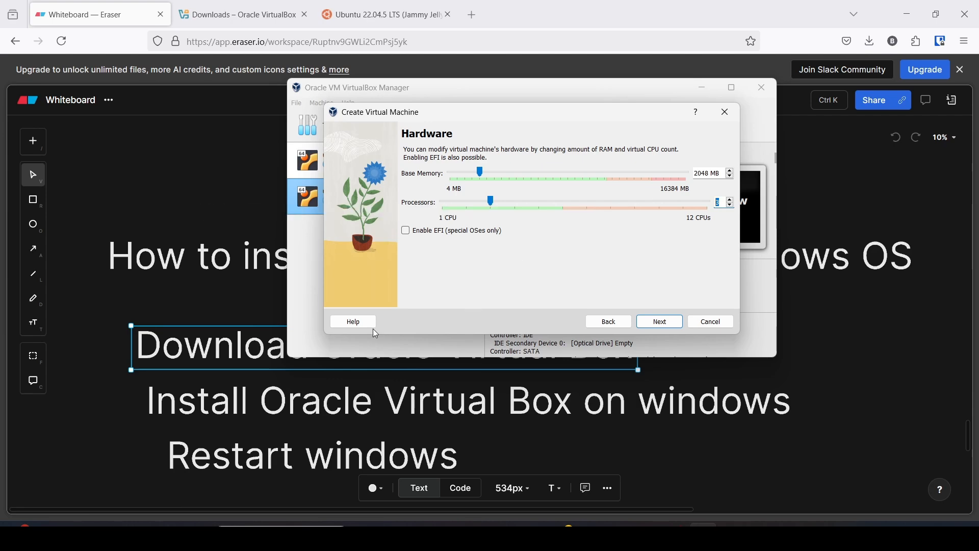
left_click(196, 536)
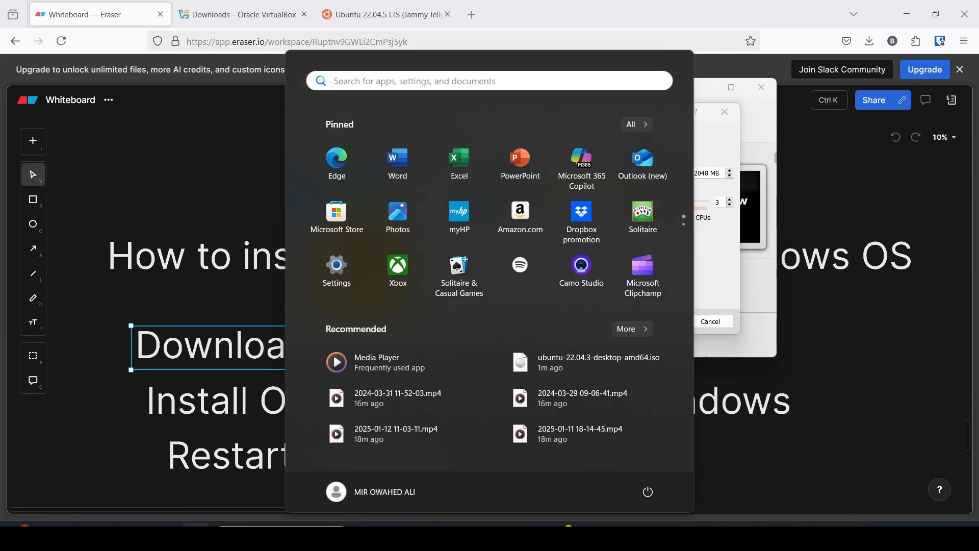
left_click(196, 536)
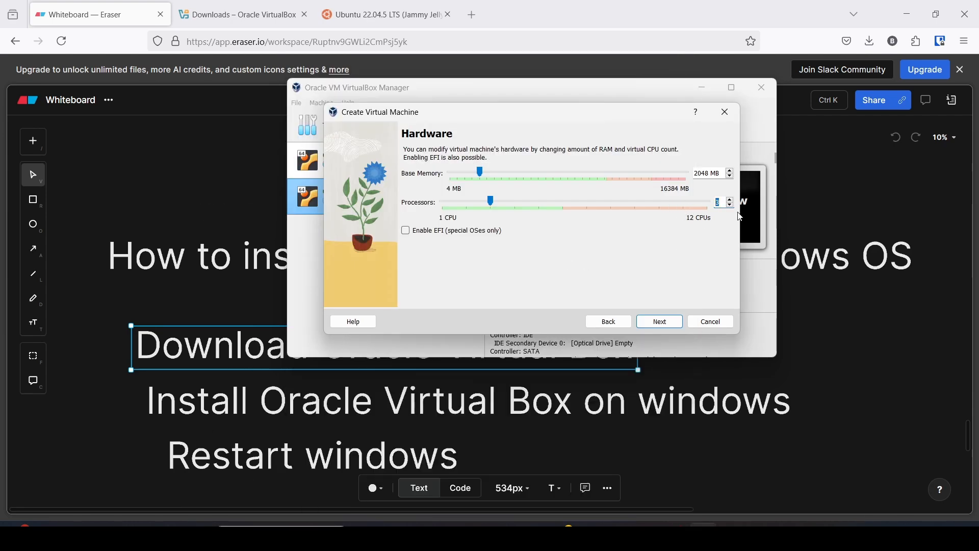
key("ctrl+shift+Escape")
left_click(321, 210)
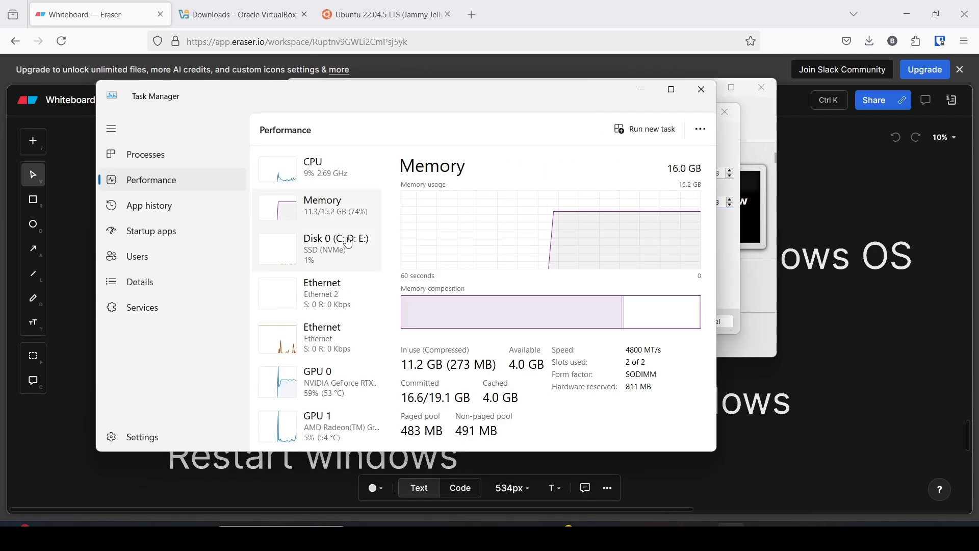
left_click(642, 90)
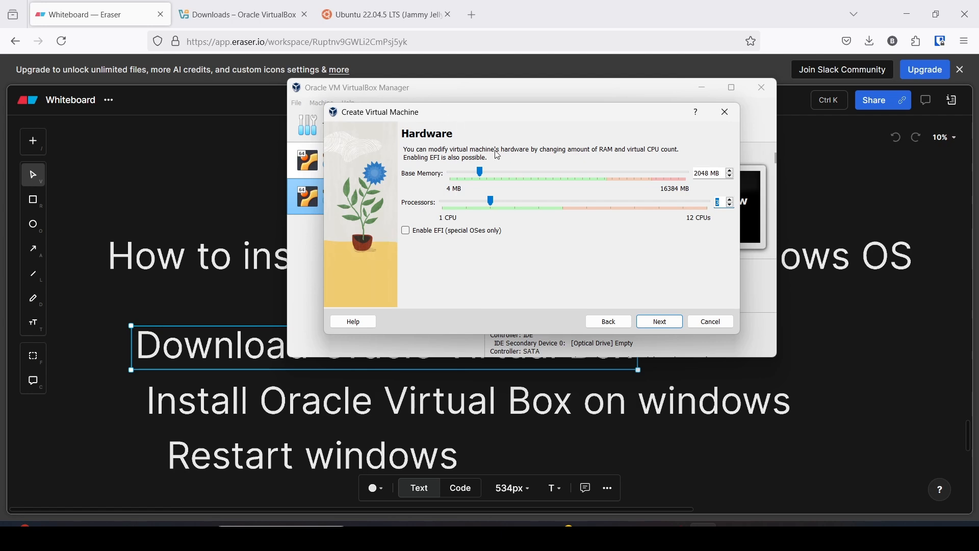
Set base memory to 3100 MB and advance to the Virtual Hard disk page.
double_click(710, 173)
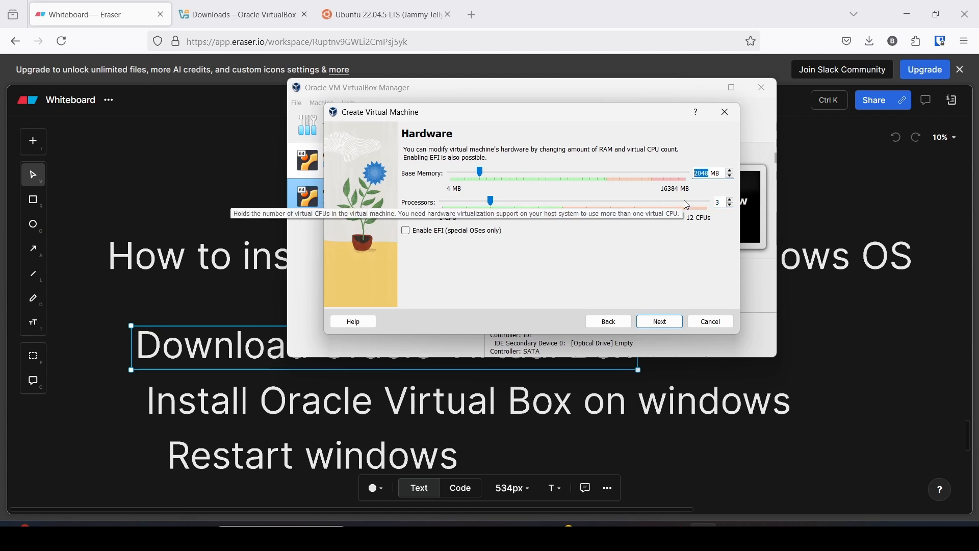
type("3100")
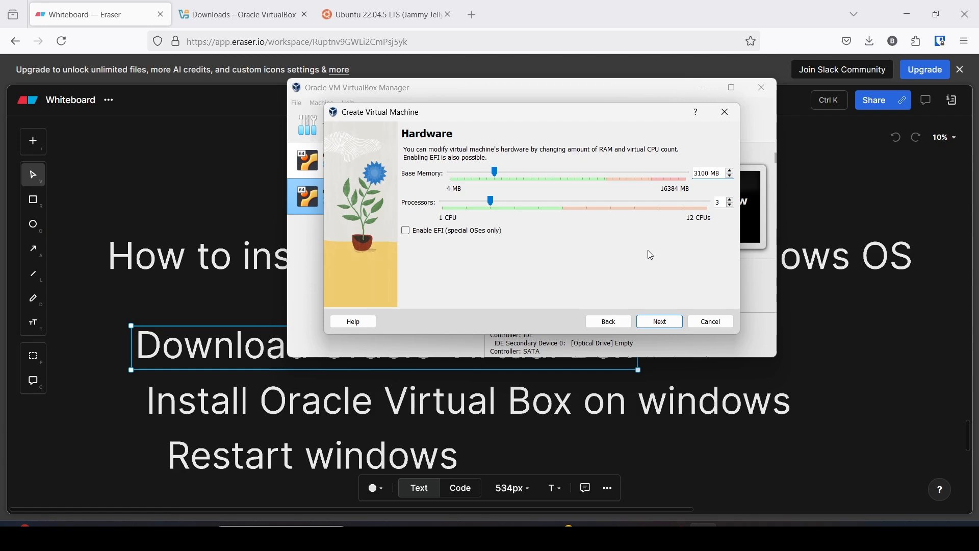
left_click(659, 324)
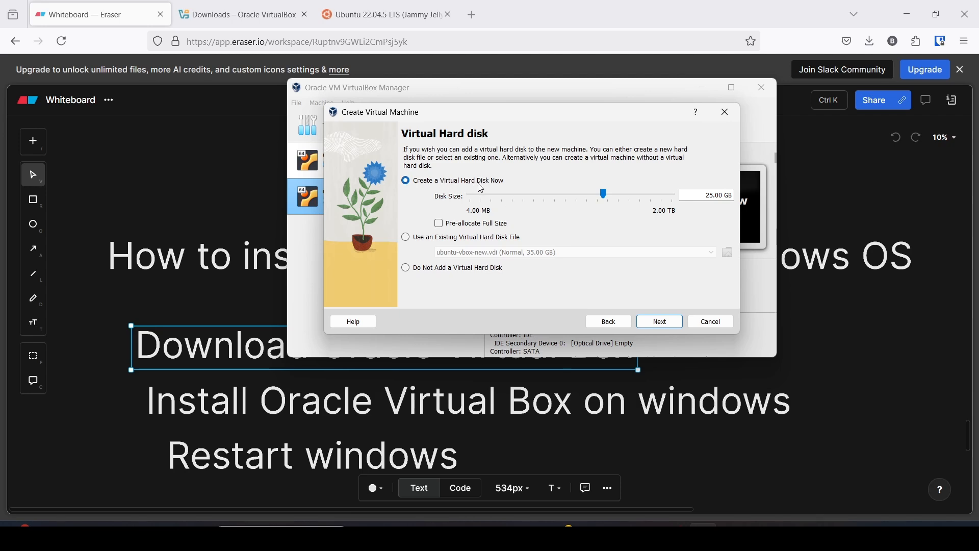
Replace 25 with 30 in the Disk Size field to make a 30.00 GB virtual disk.
left_click_drag(714, 197, 707, 197)
type("30")
Review the Summary (3100 MB memory, 3 processors, 30.00 GB disk) and finish creating the VM.
left_click(657, 327)
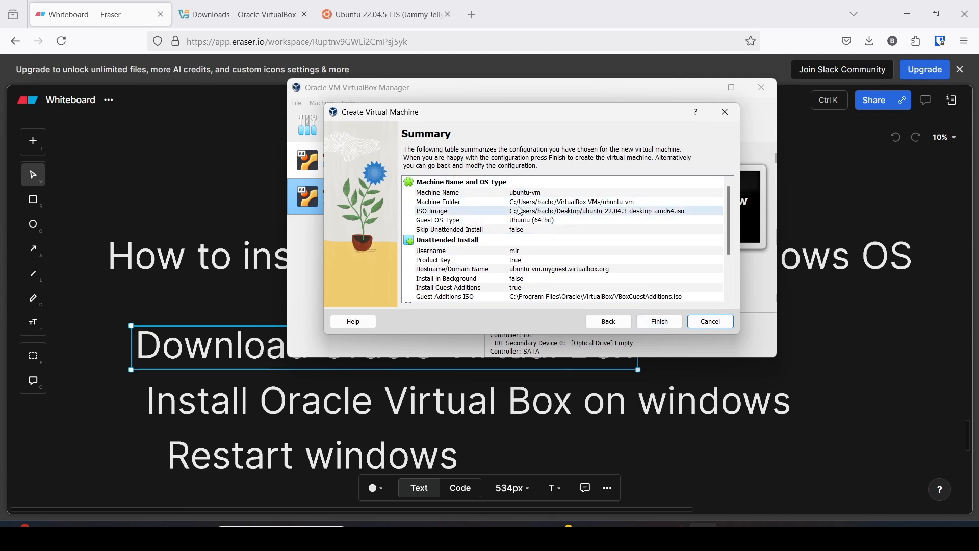
scroll(539, 207, "down", 1)
scroll(538, 204, "down", 3)
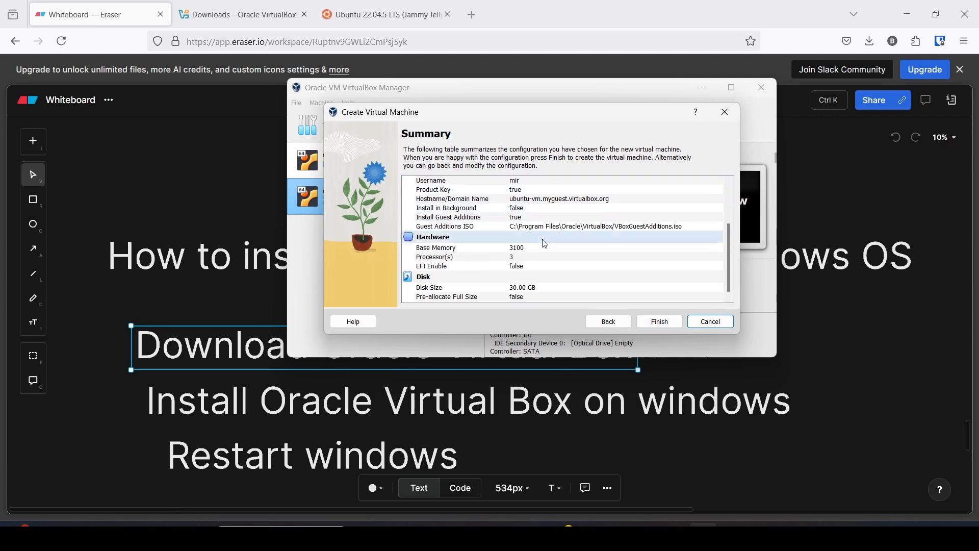
scroll(533, 291, "up", 5)
scroll(534, 256, "down", 2)
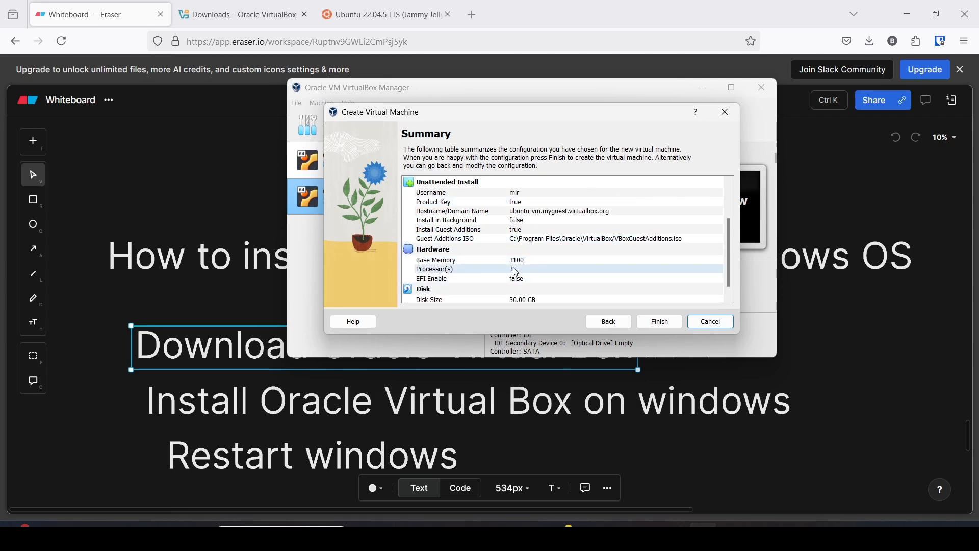
scroll(513, 273, "down", 1)
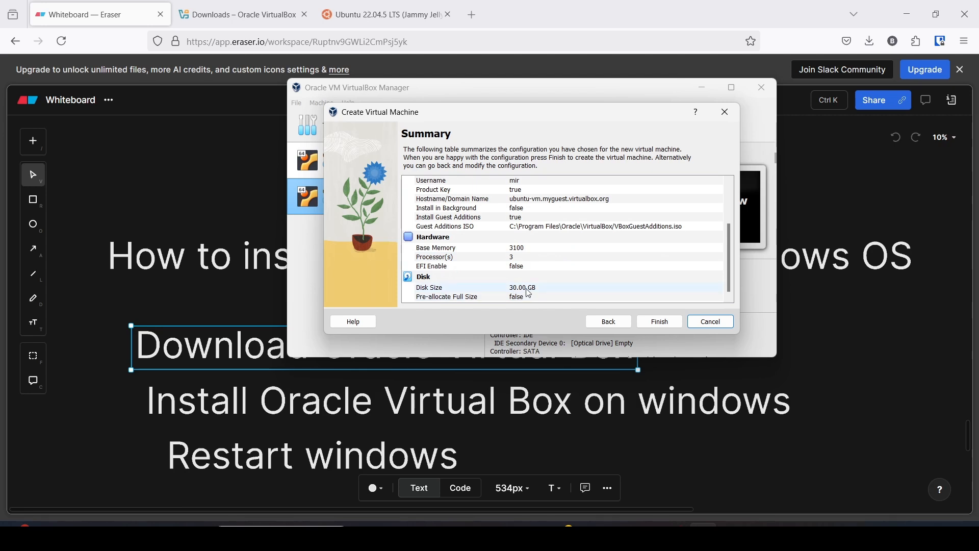
left_click(661, 324)
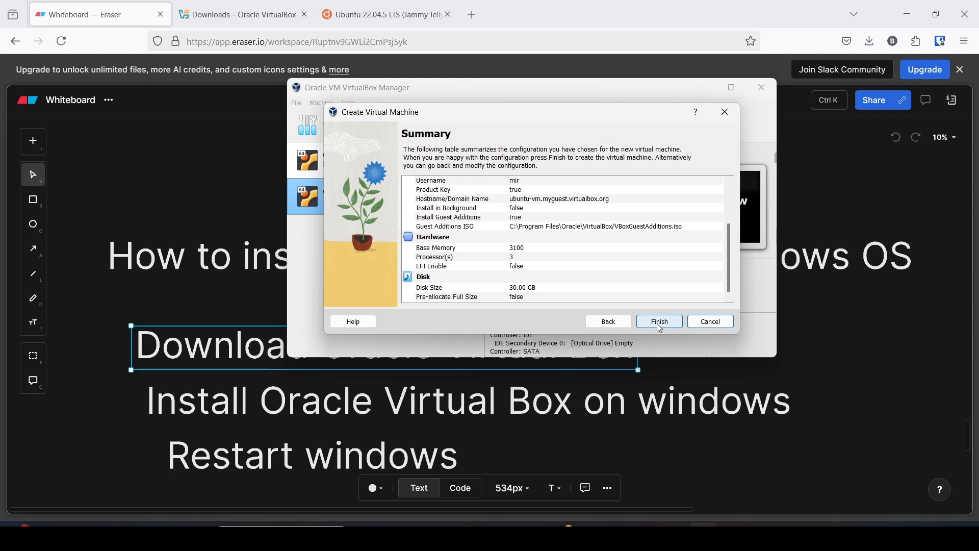
Start ubuntu-vm and move its window right, then back left over the Manager.
left_click(788, 536)
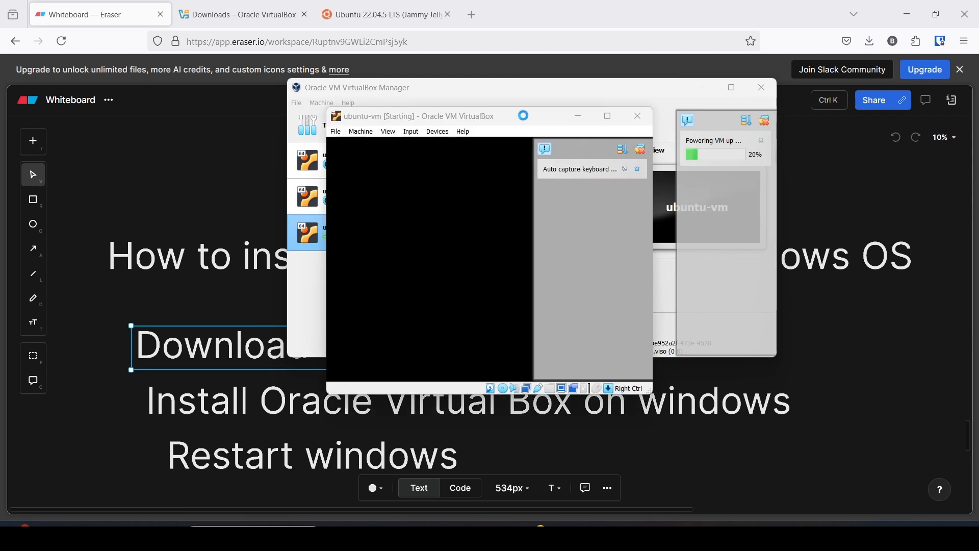
left_click_drag(515, 120, 654, 125)
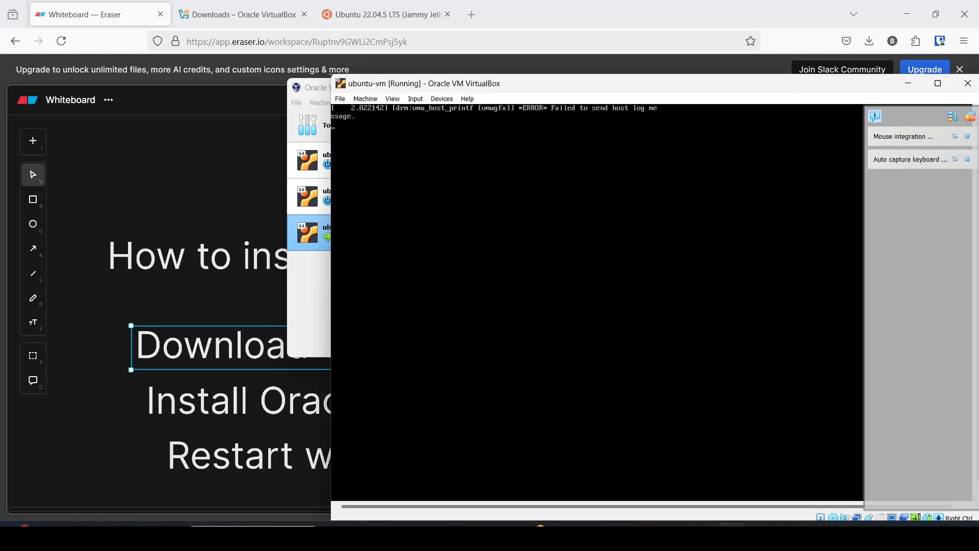
left_click_drag(613, 86, 472, 74)
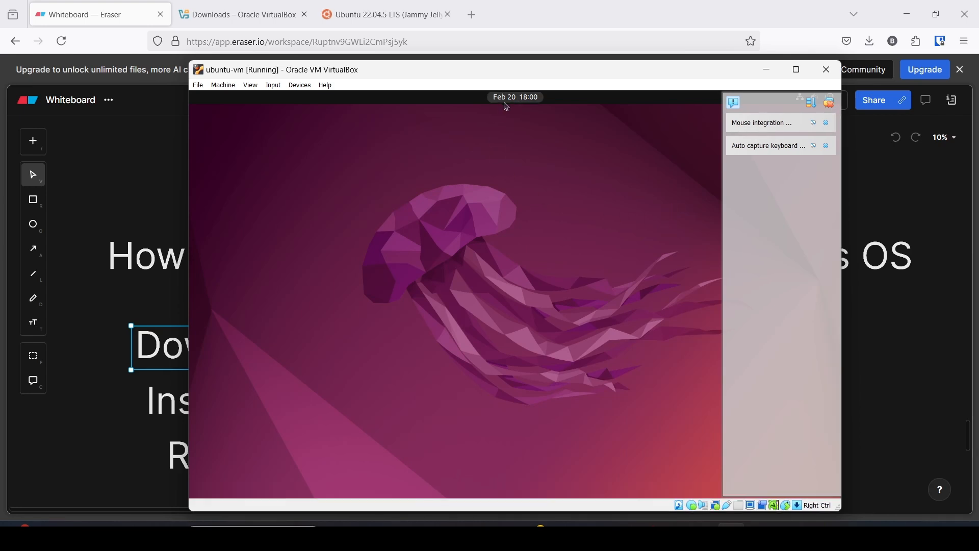
Nudge the VM window, dismiss its notification panel, and briefly maximize then restore it.
mouse_move(486, 71)
left_mouse_down()
mouse_move(536, 81)
mouse_move(435, 82)
mouse_move(497, 62)
left_mouse_up()
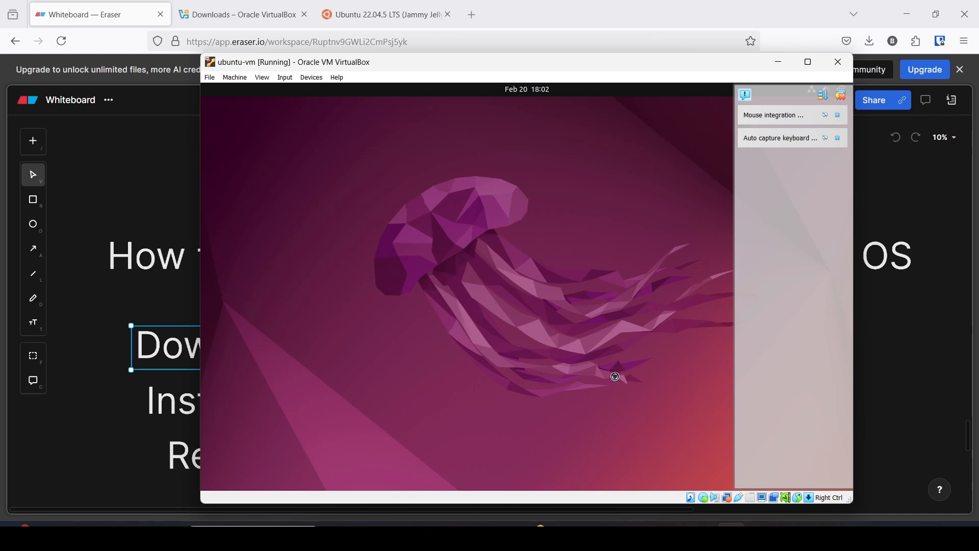
left_click(168, 535)
left_click(167, 535)
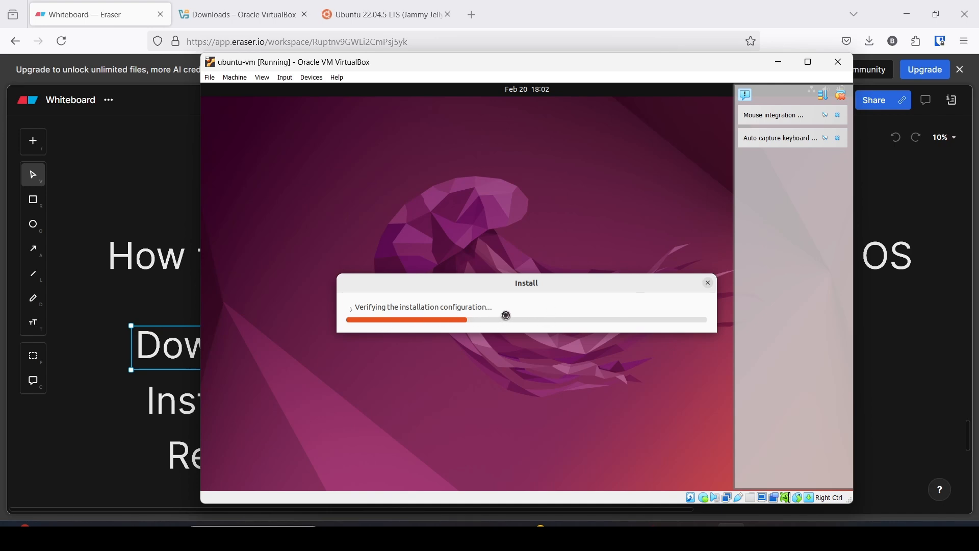
left_click(842, 96)
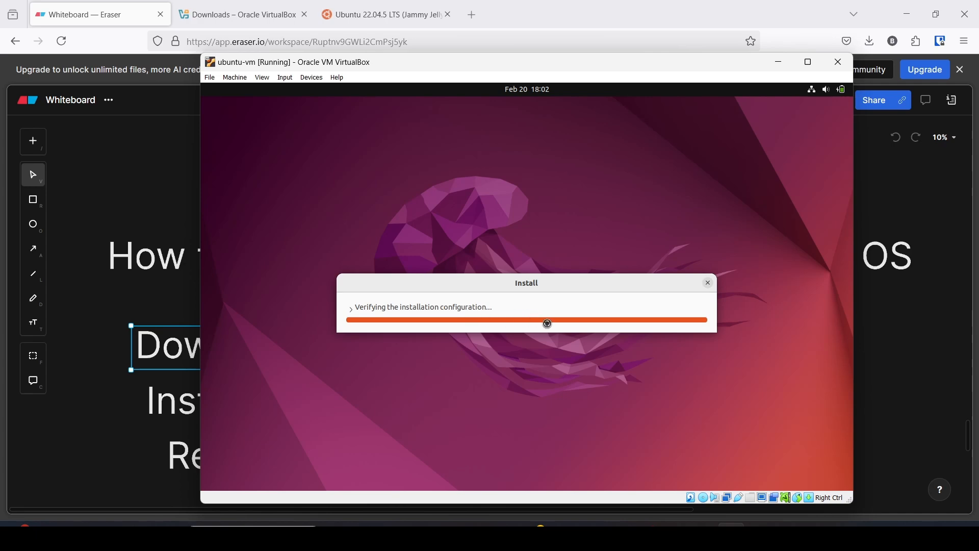
left_click(810, 67)
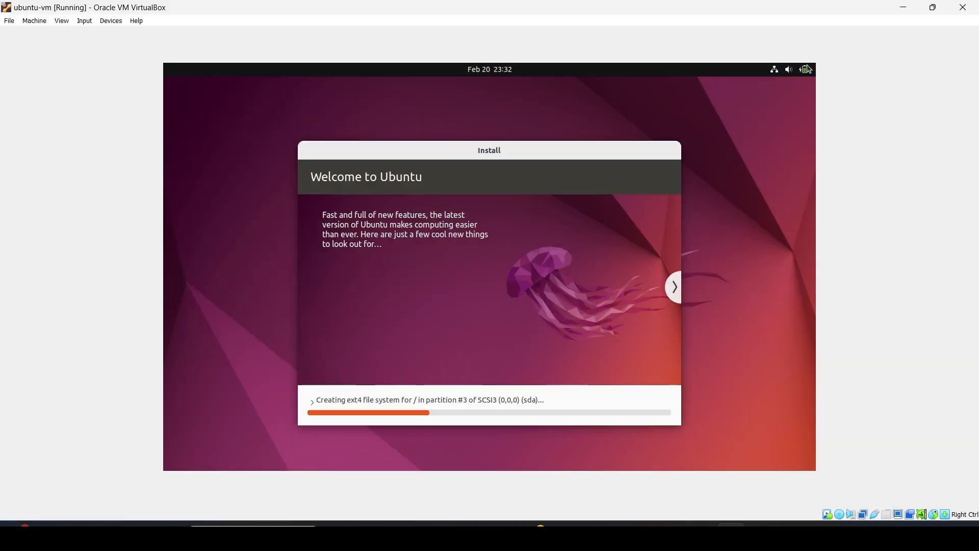
left_click(935, 12)
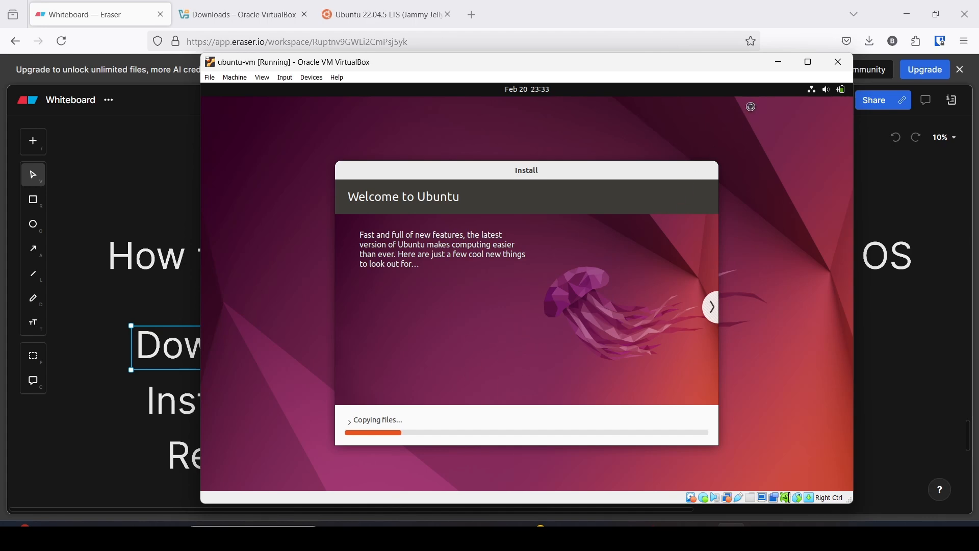
Minimize the ubuntu-vm and VirtualBox Manager windows to reveal the Eraser whiteboard in Firefox.
left_click(782, 64)
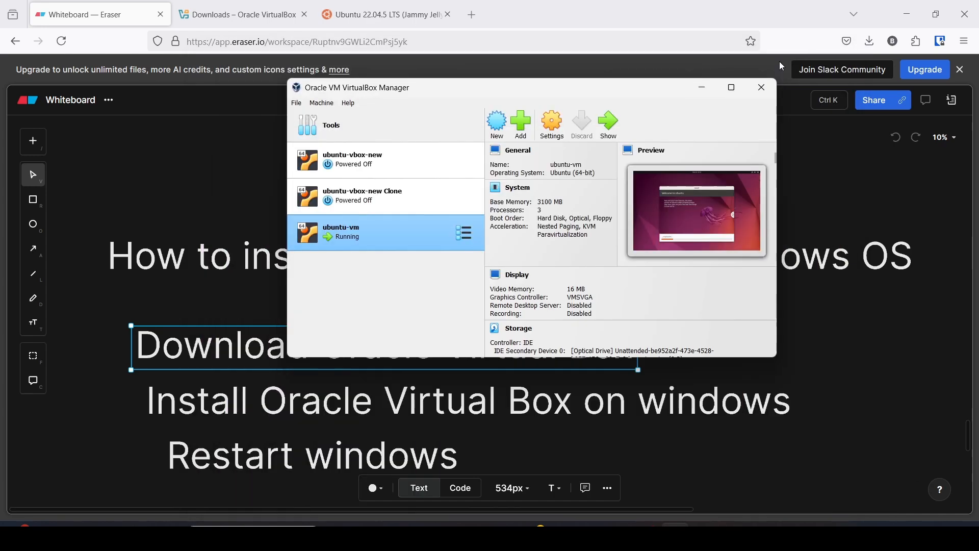
mouse_move(345, 92)
left_mouse_down()
mouse_move(398, 99)
mouse_move(329, 110)
mouse_move(372, 114)
left_mouse_up()
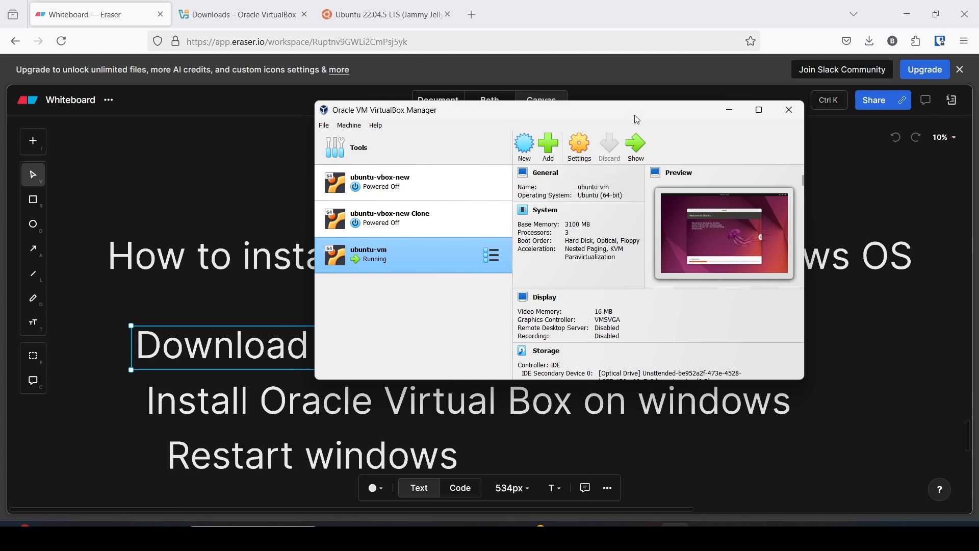
left_click(732, 112)
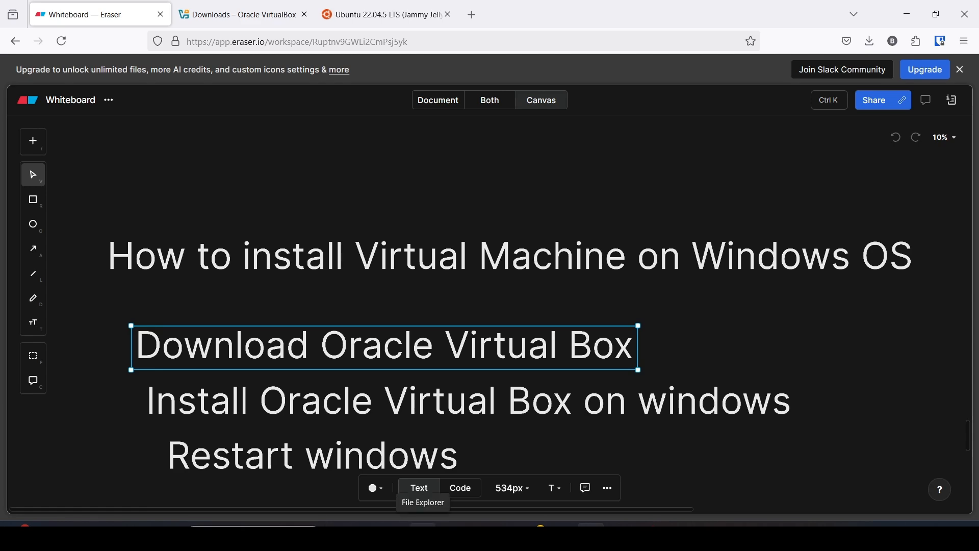
In File Explorer, browse to C:\Users\<home folder>\VirtualBox VMs and shrink the window.
left_click(423, 536)
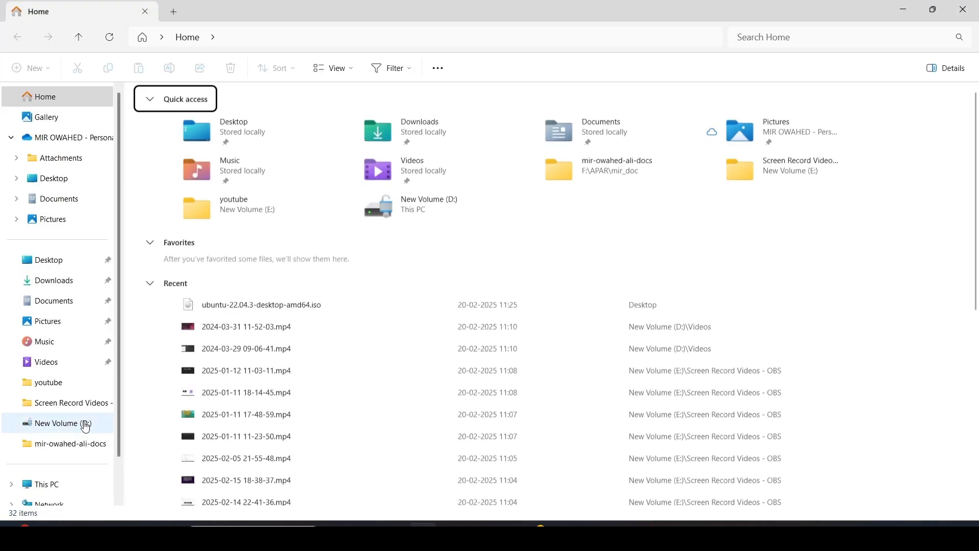
left_click(59, 487)
double_click(210, 123)
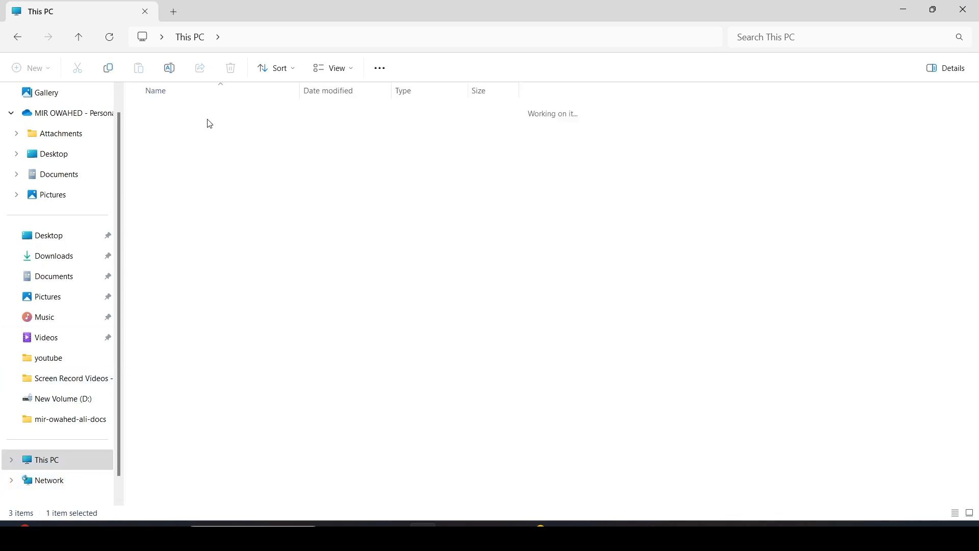
double_click(176, 206)
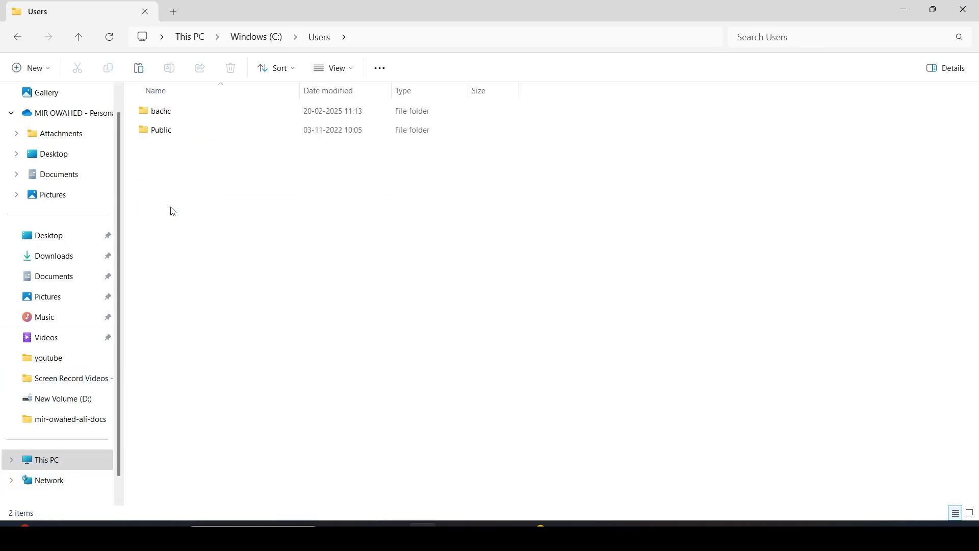
double_click(167, 110)
double_click(187, 377)
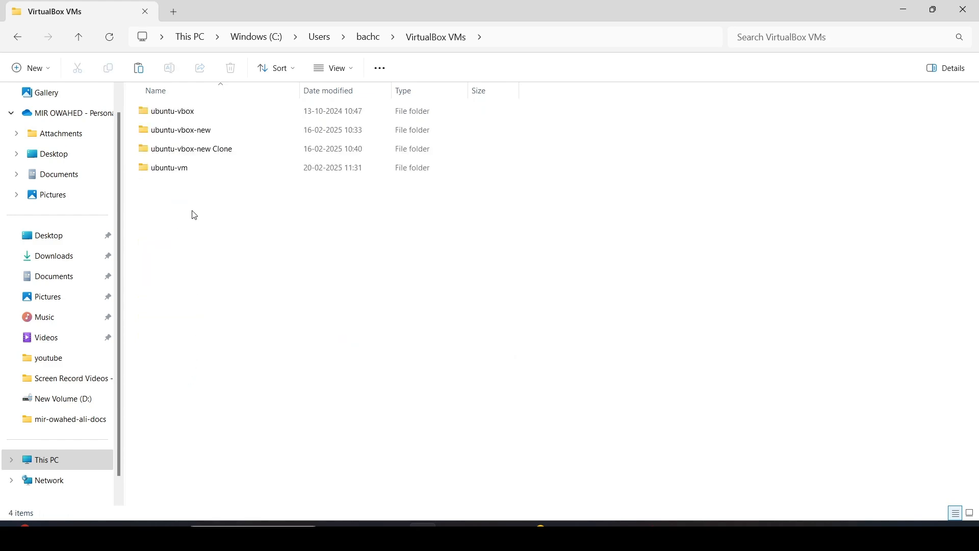
double_click(446, 8)
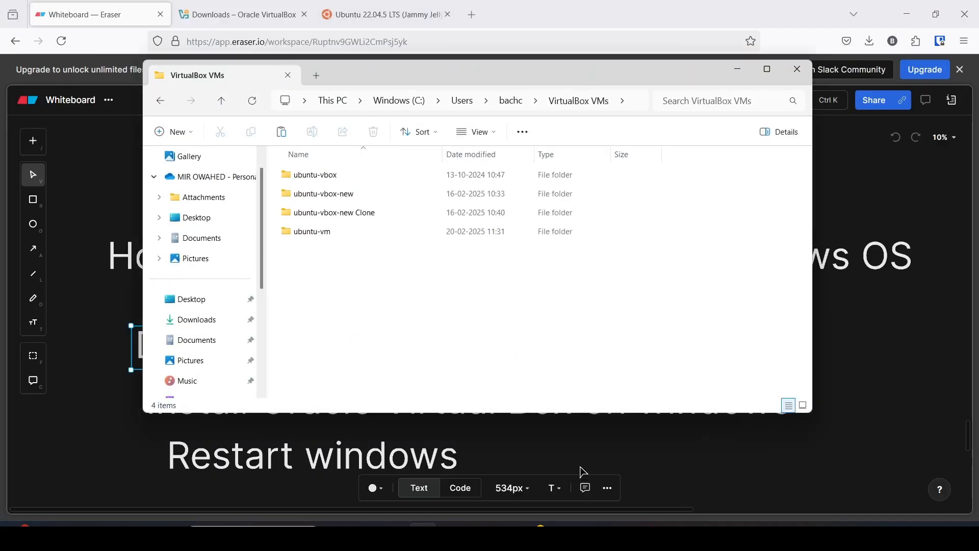
Arrange Manager beside Explorer, open the ubuntu-vm folder, and select the ubuntu-vbox-new Clone machine.
left_click(674, 535)
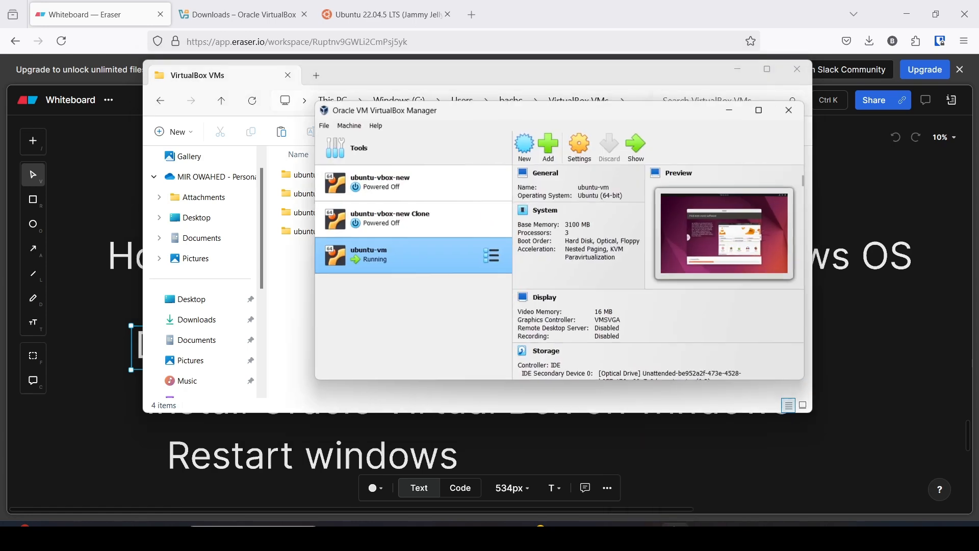
left_click_drag(503, 119, 624, 140)
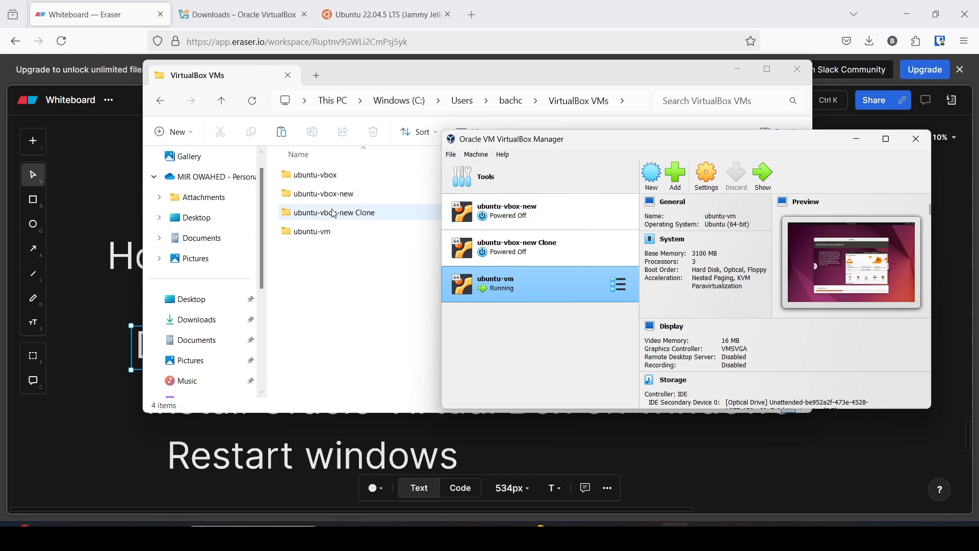
left_click_drag(369, 71, 294, 72)
left_click(797, 145)
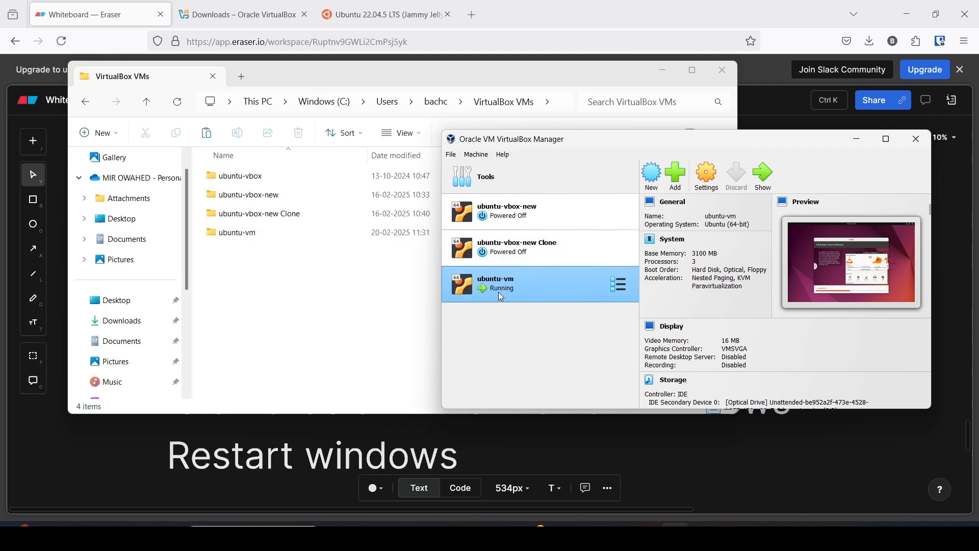
double_click(232, 234)
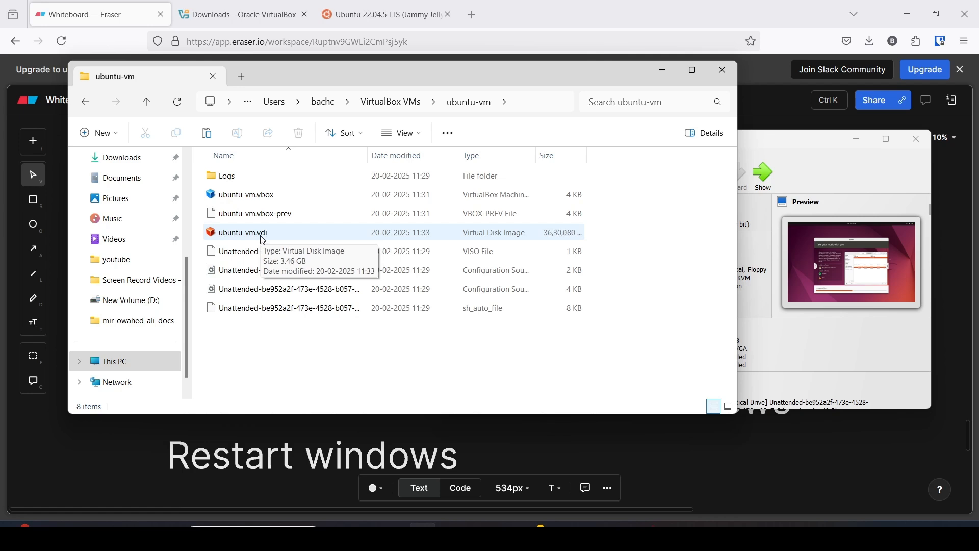
left_click(816, 158)
left_click(549, 255)
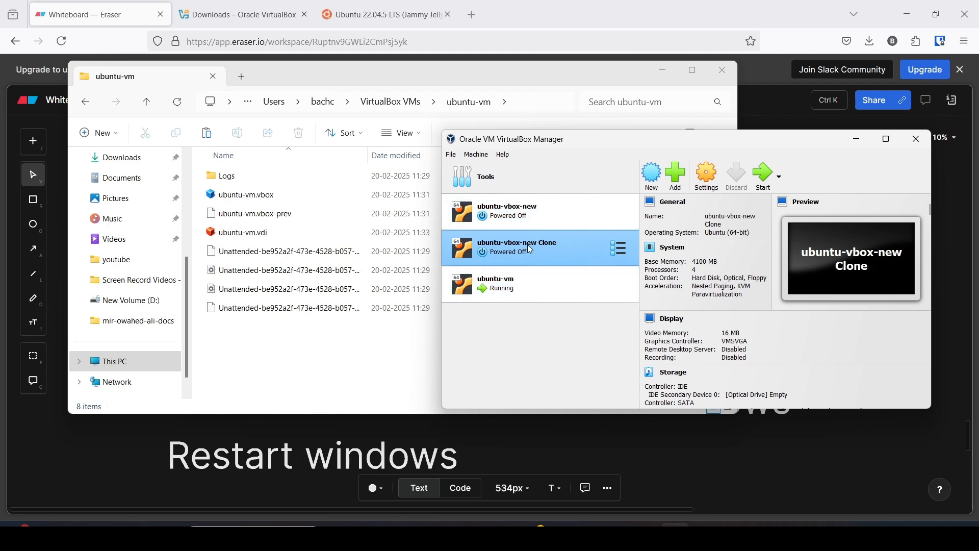
Open the Clone machine's context menu, go back up to VirtualBox VMs, and close that Explorer window.
right_click(530, 248)
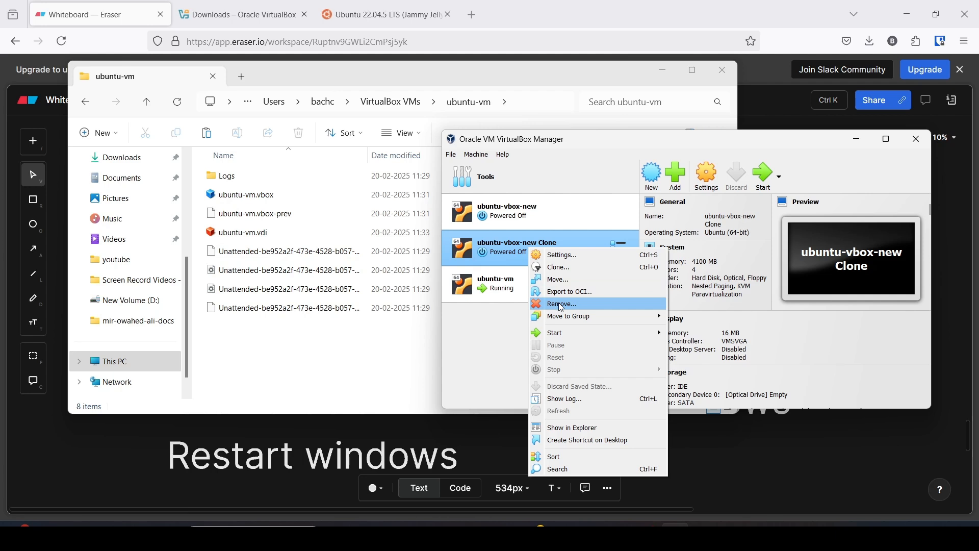
left_click(381, 103)
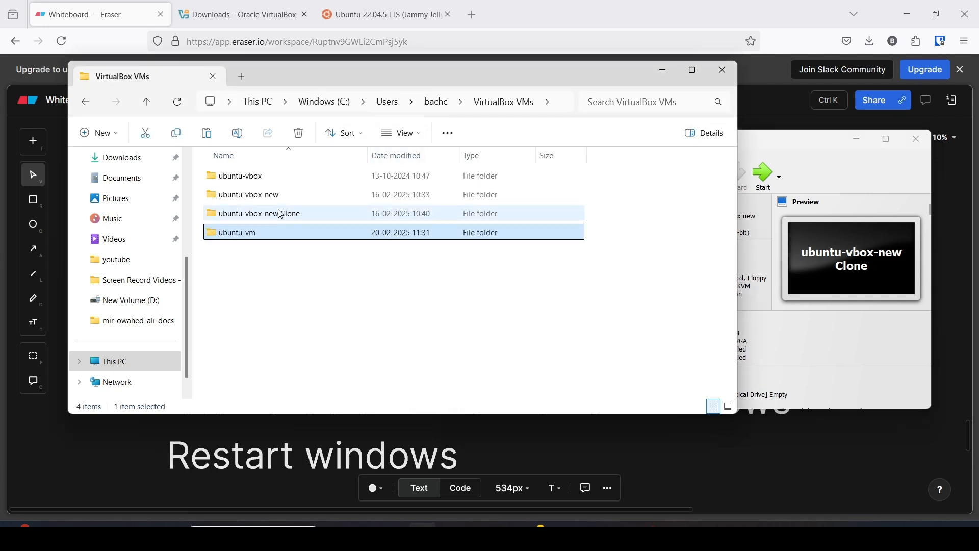
mouse_move(282, 215)
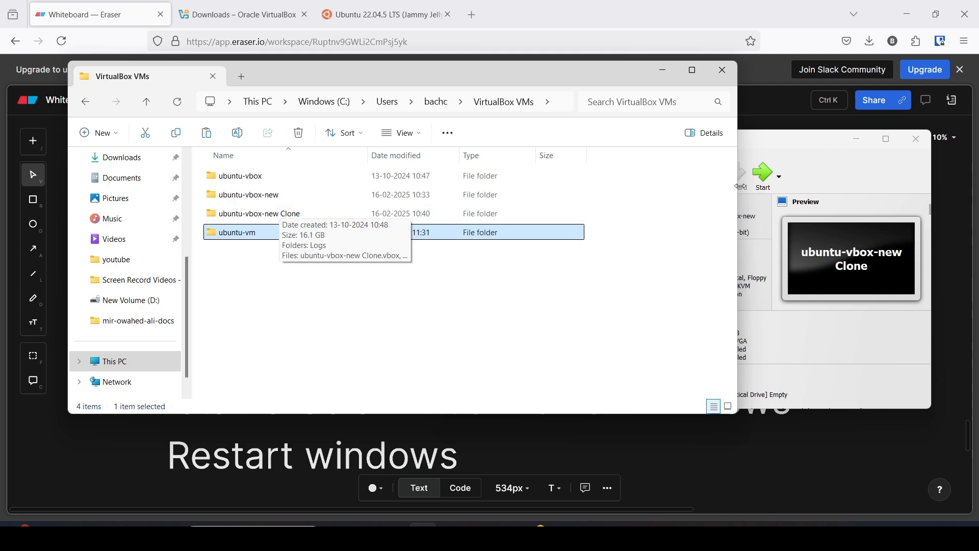
left_click(798, 150)
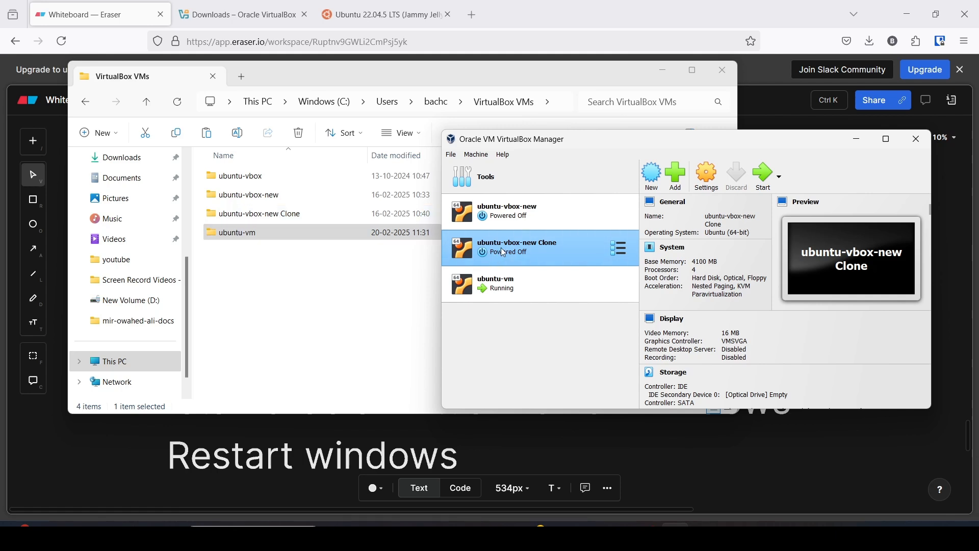
left_click(723, 70)
Switch between the running VM and the Manager, and move the Manager to the left.
mouse_move(731, 535)
left_click(731, 475)
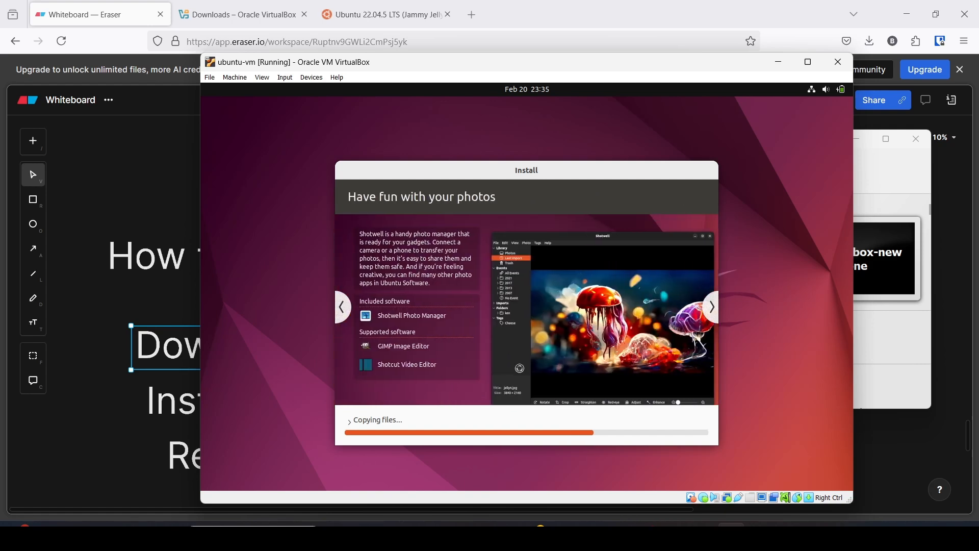
mouse_move(675, 535)
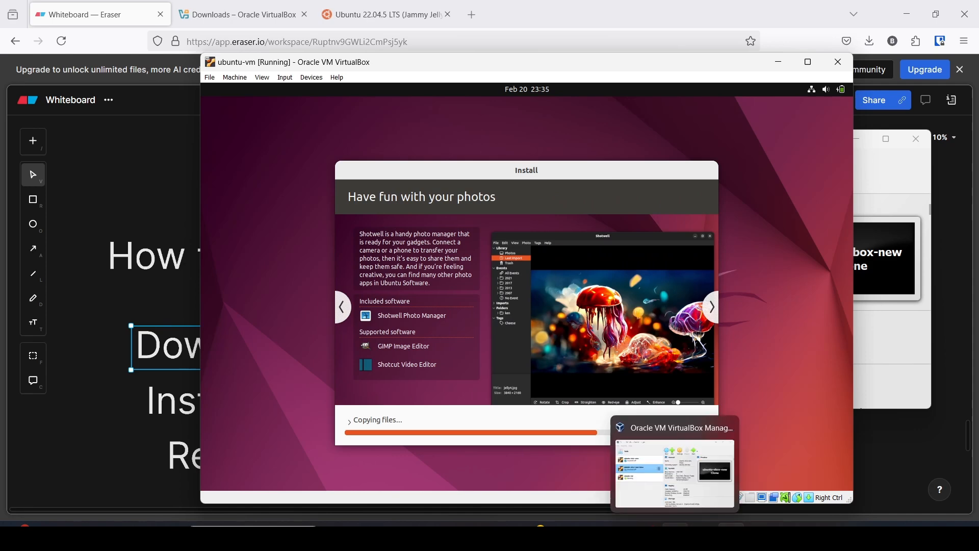
left_click(675, 470)
left_click_drag(652, 141, 346, 115)
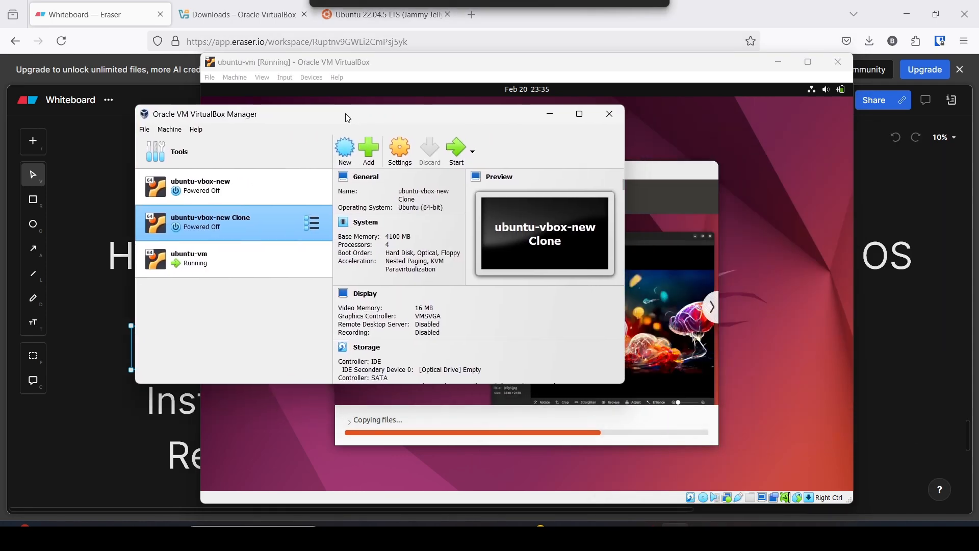
Bring the installer forward, then raise the Manager and show the ubuntu-vm machine's details.
left_click(417, 94)
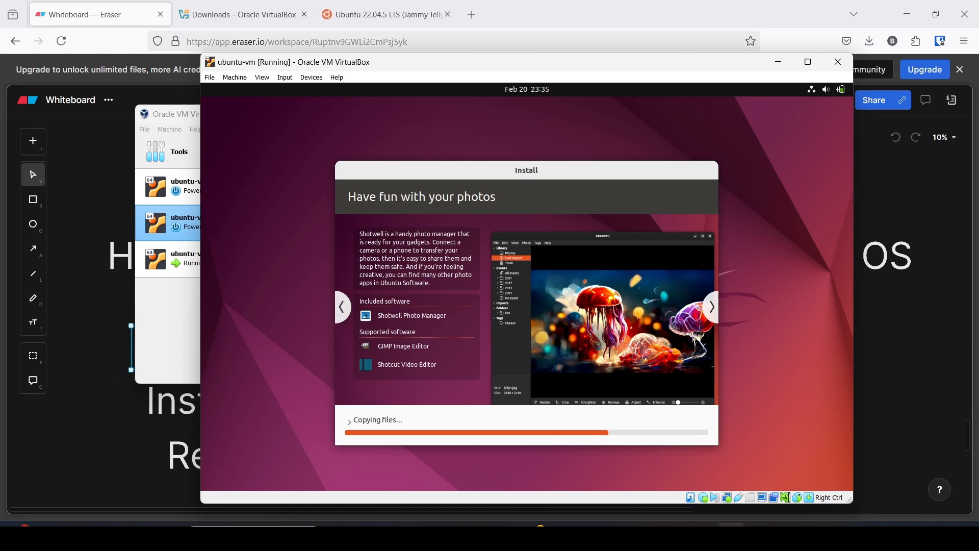
left_click(185, 119)
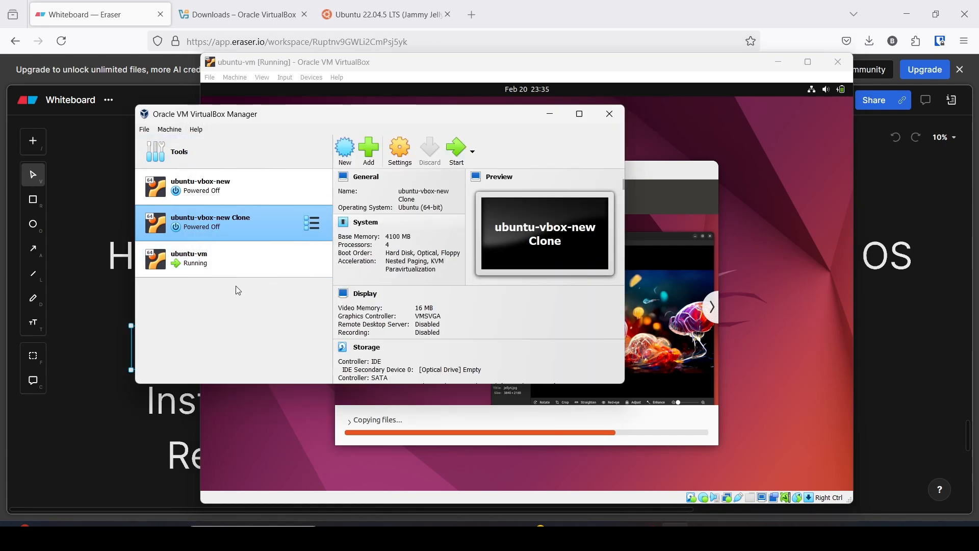
left_click(247, 261)
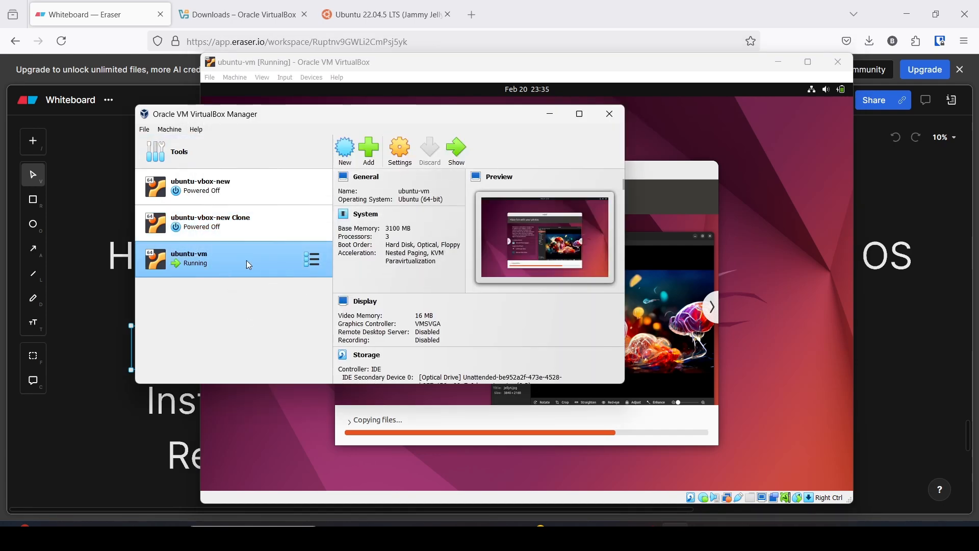
left_click(400, 151)
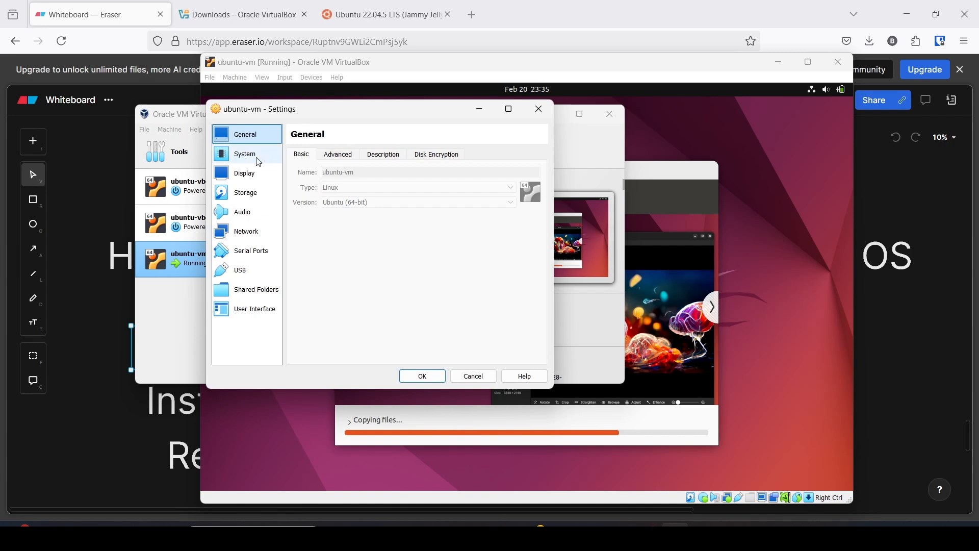
left_click(334, 155)
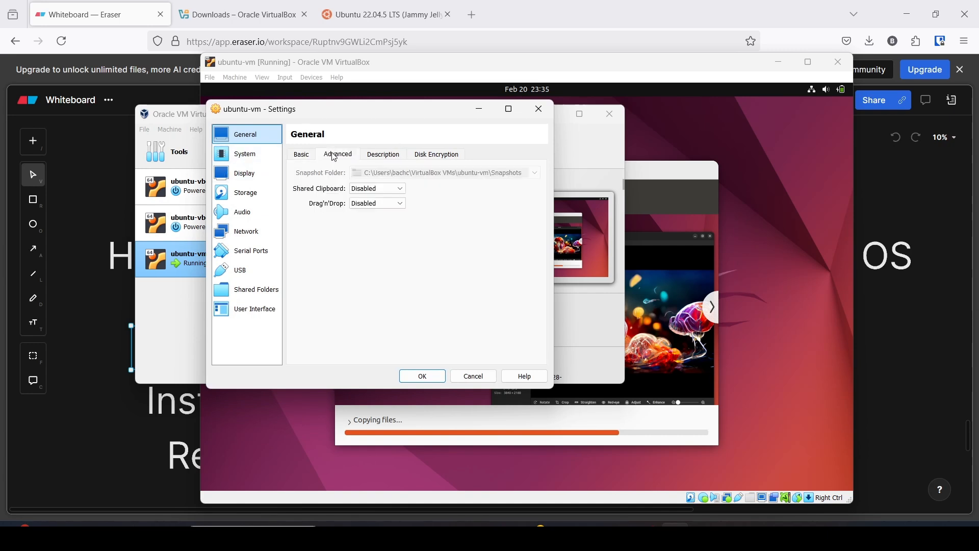
left_click(230, 157)
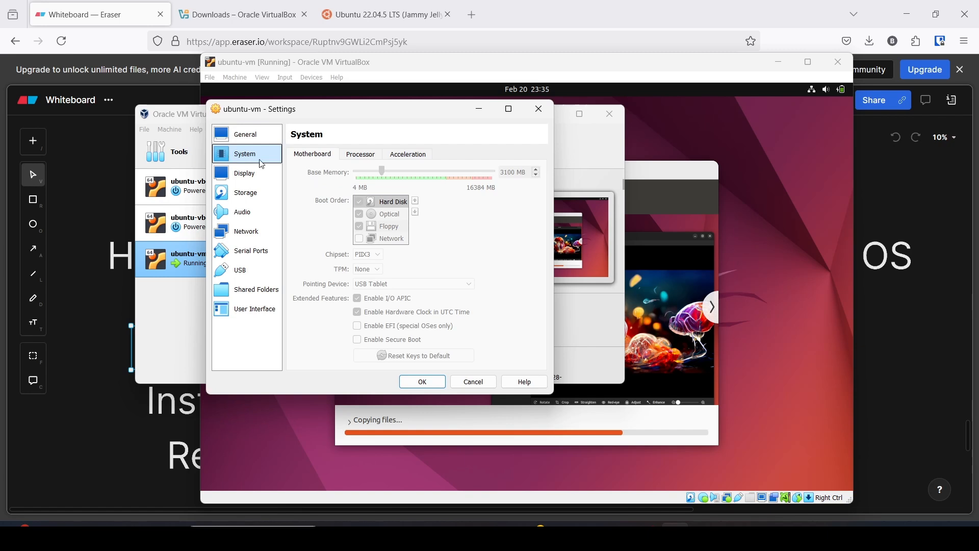
left_click(372, 156)
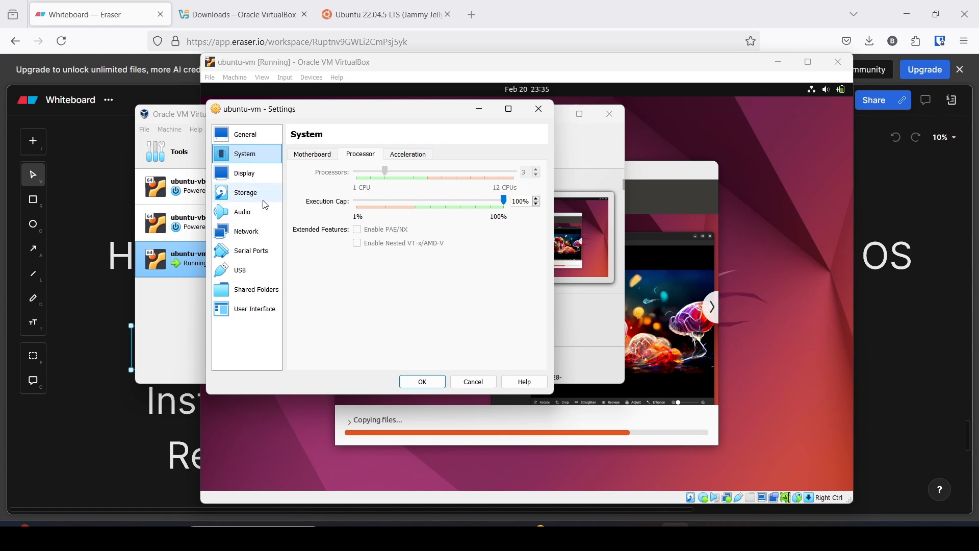
left_click(243, 231)
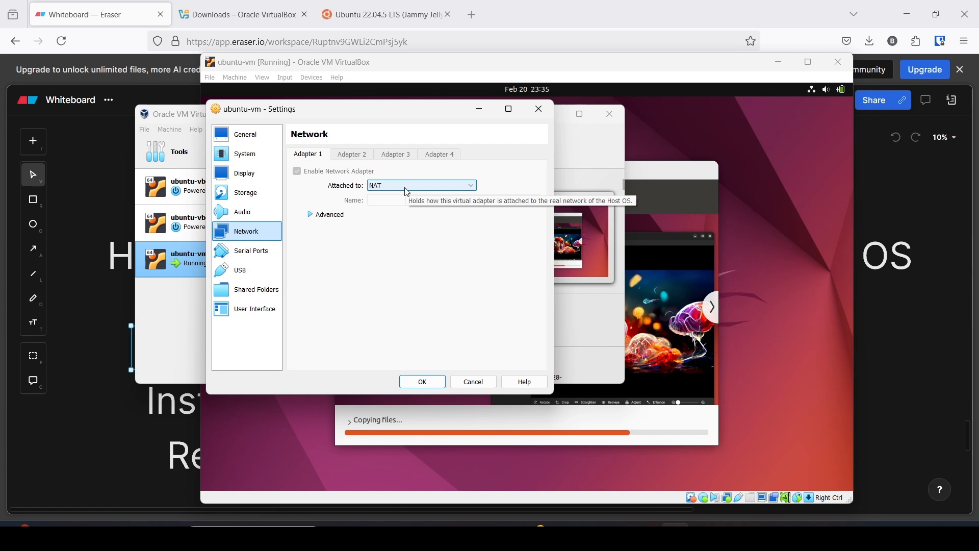
left_click(258, 290)
left_click(261, 308)
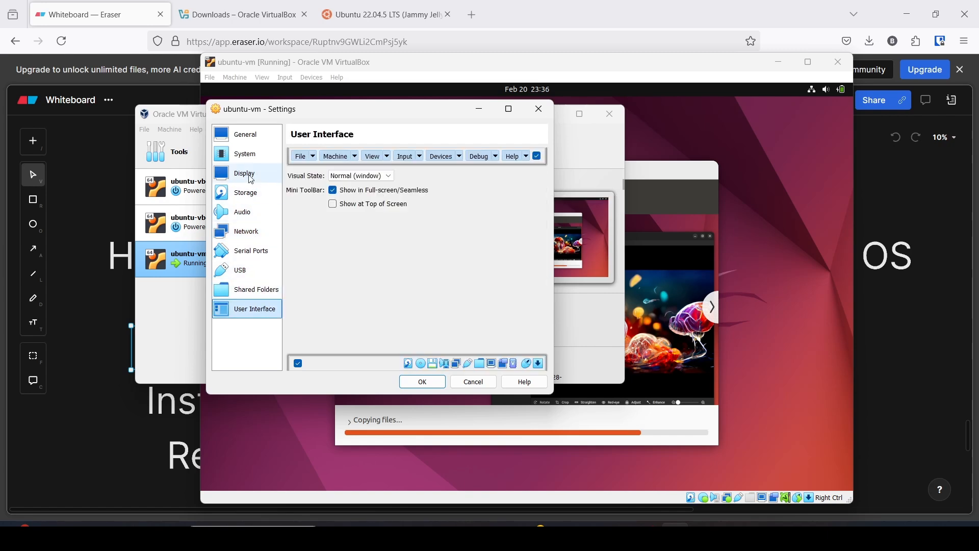
left_click(474, 382)
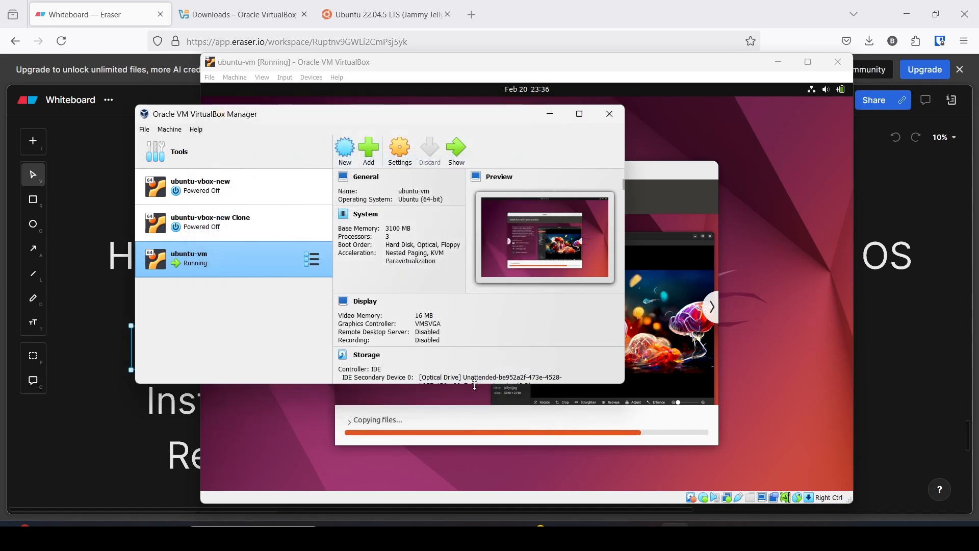
Hide the Manager, follow the installer to file 147 of 147, then view the VirtualBox downloads tab.
left_click(550, 114)
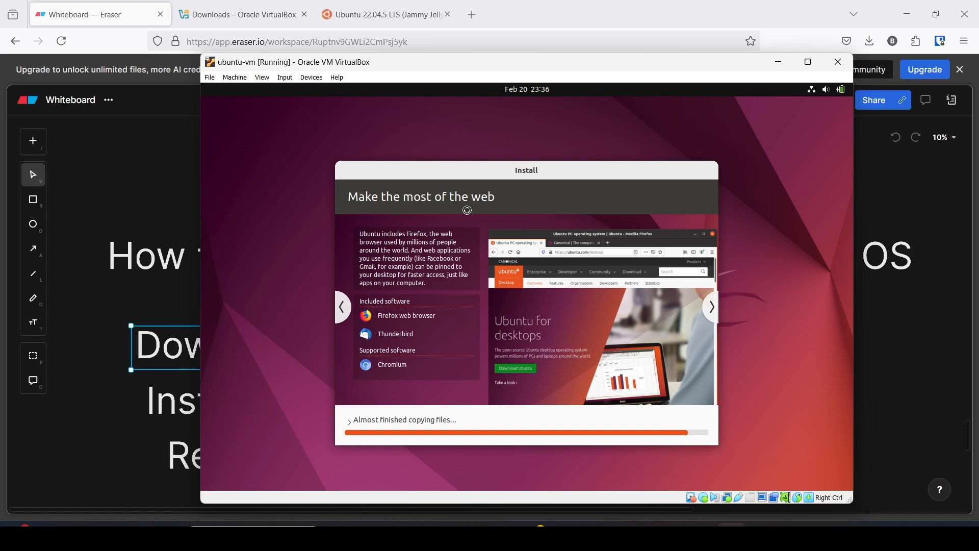
left_click(792, 536)
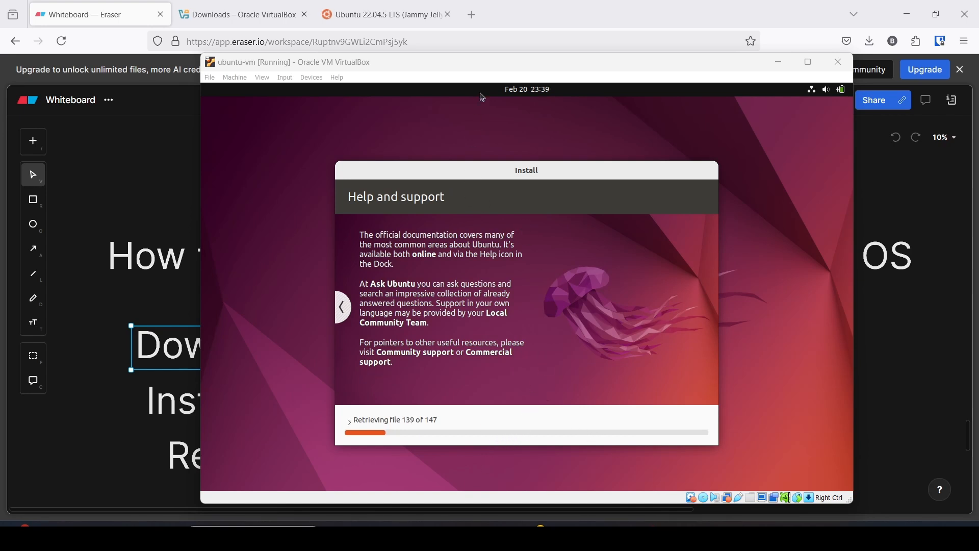
mouse_move(530, 64)
left_mouse_down()
mouse_move(515, 53)
mouse_move(522, 59)
left_mouse_up()
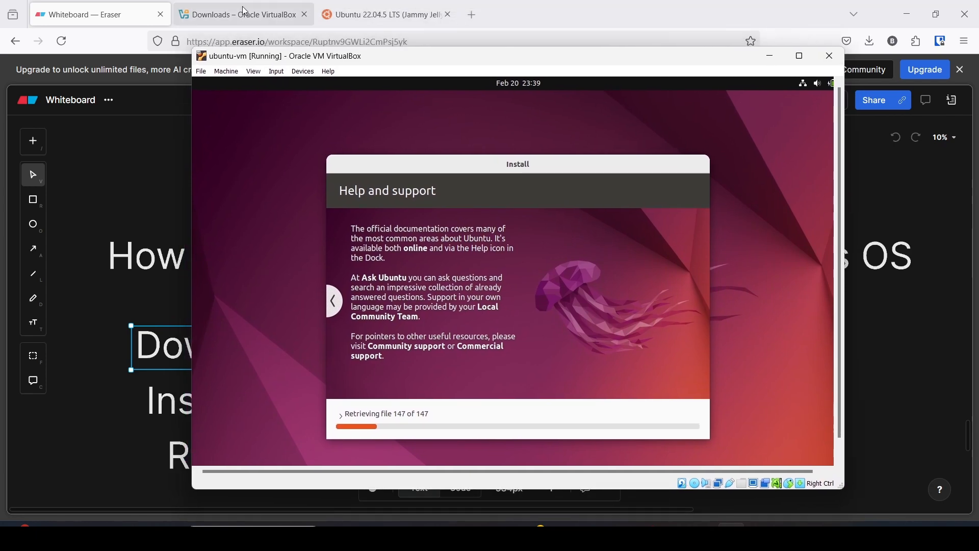
left_click(245, 12)
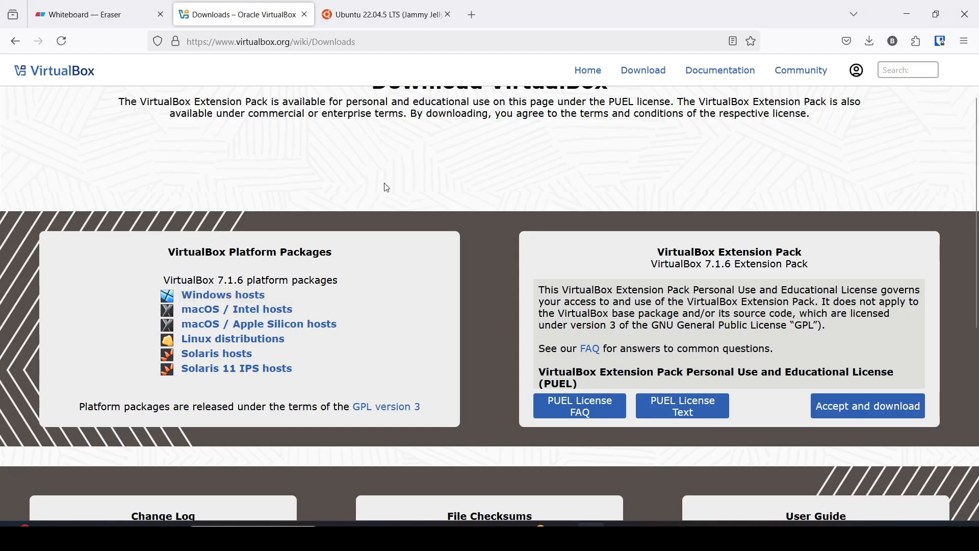
Look over the Ubuntu 22.04.5 and whiteboard tabs, highlight the Extension Pack heading, then restore the Manager.
left_click(403, 11)
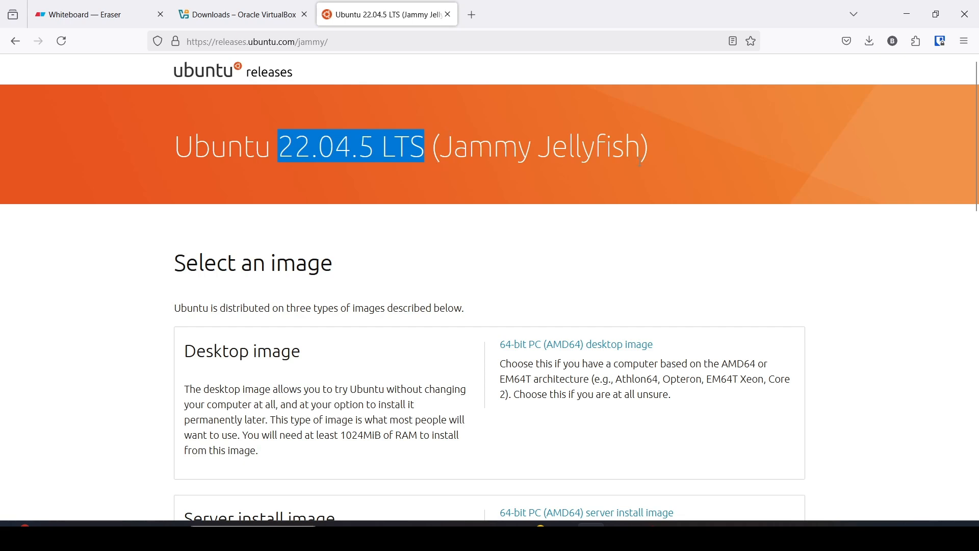
left_click(81, 14)
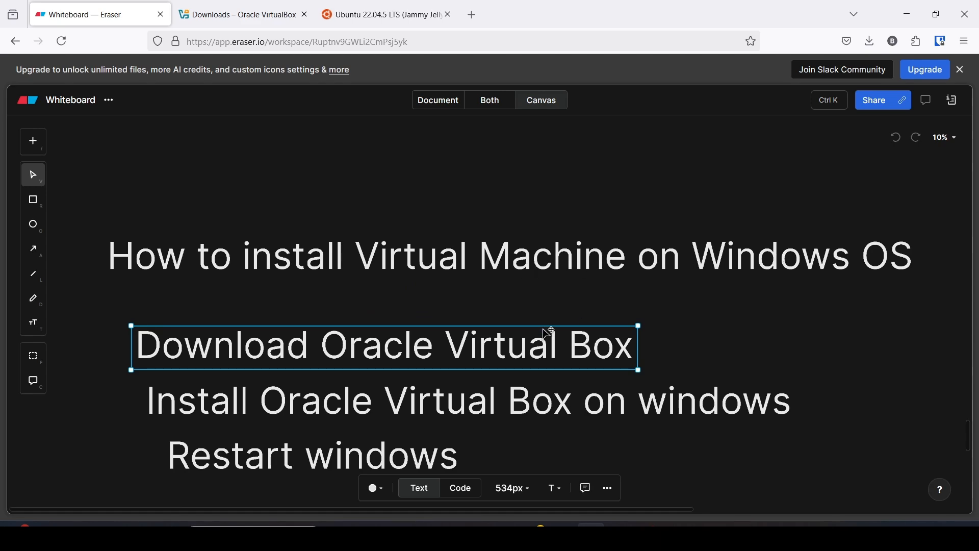
left_click(237, 14)
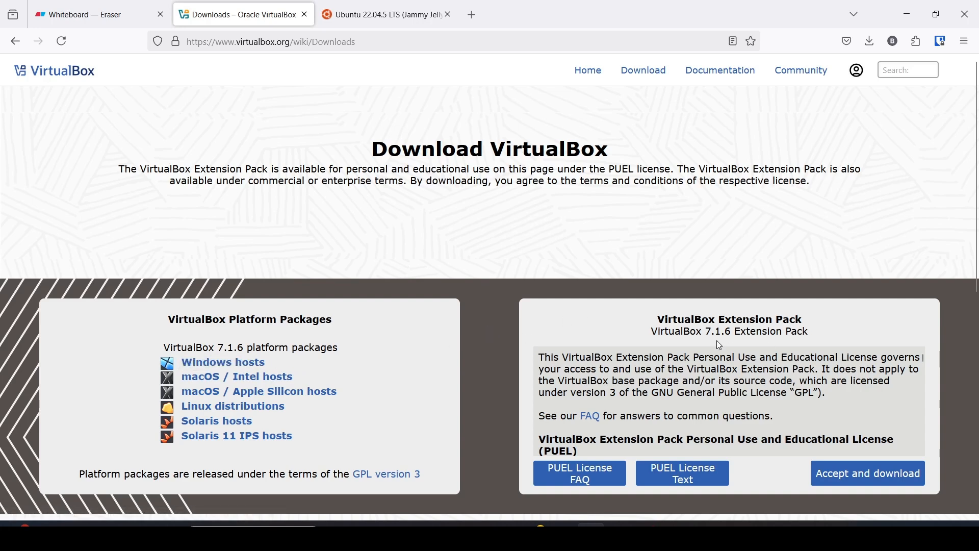
left_click_drag(659, 323, 800, 319)
left_click(675, 534)
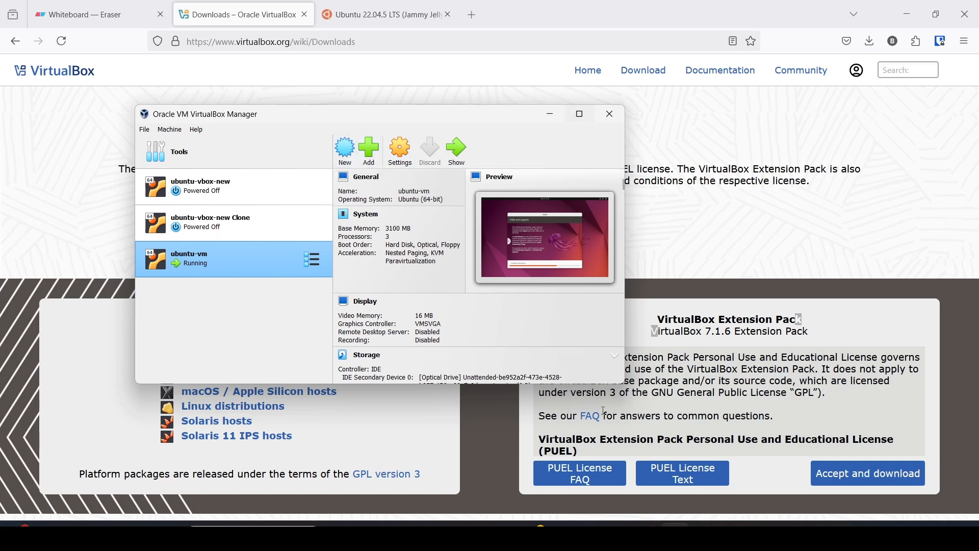
Check the ubuntu-vm installer's download progress, minimize it, and select ubuntu-vbox-new Clone to view its details.
left_click(458, 152)
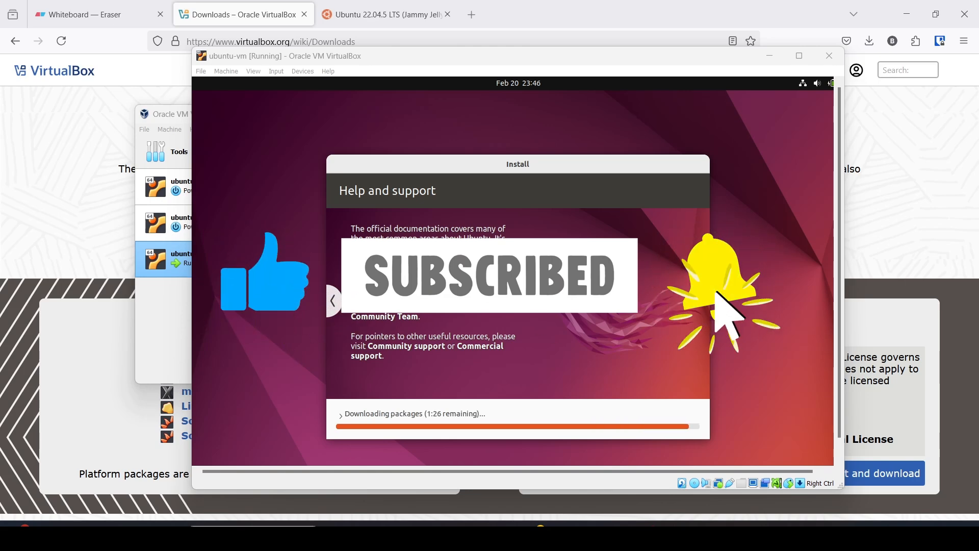
left_click(773, 54)
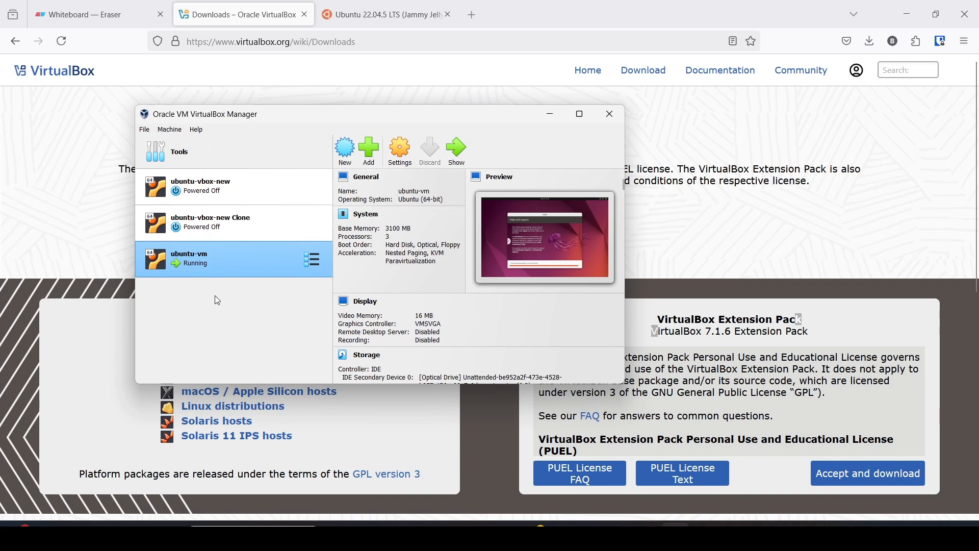
left_click(229, 230)
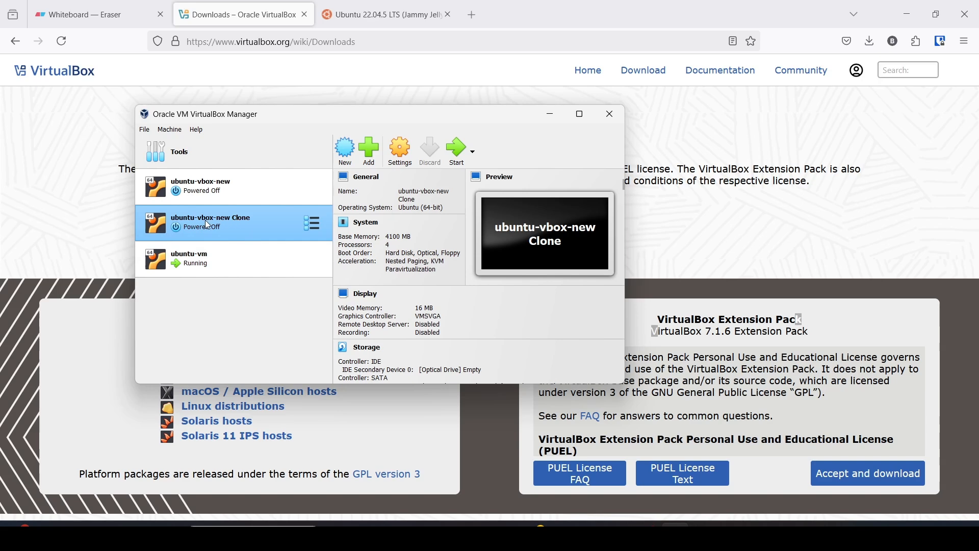
Bring up the context menu of ubuntu-vbox-new Clone, then launch File Explorer from the taskbar.
right_click(238, 223)
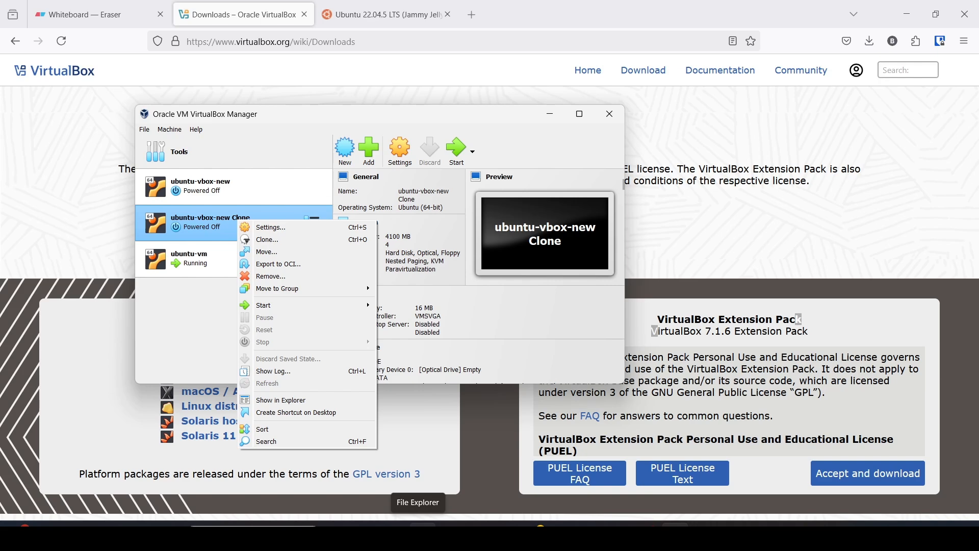
left_click(418, 535)
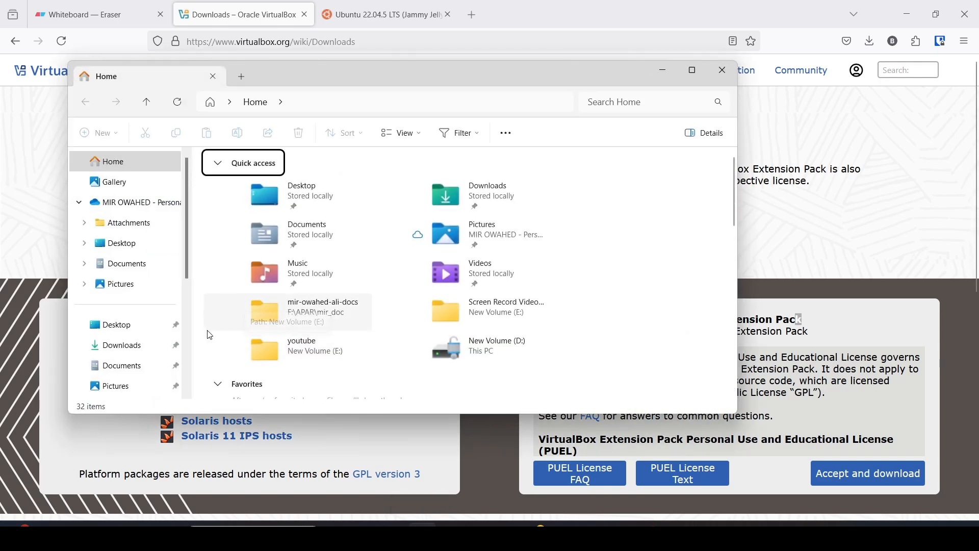
Navigate File Explorer to C:\Users\<profile>\VirtualBox VMs and move the window aside.
scroll(210, 332, "down", 3)
scroll(125, 321, "down", 4)
left_click(114, 341)
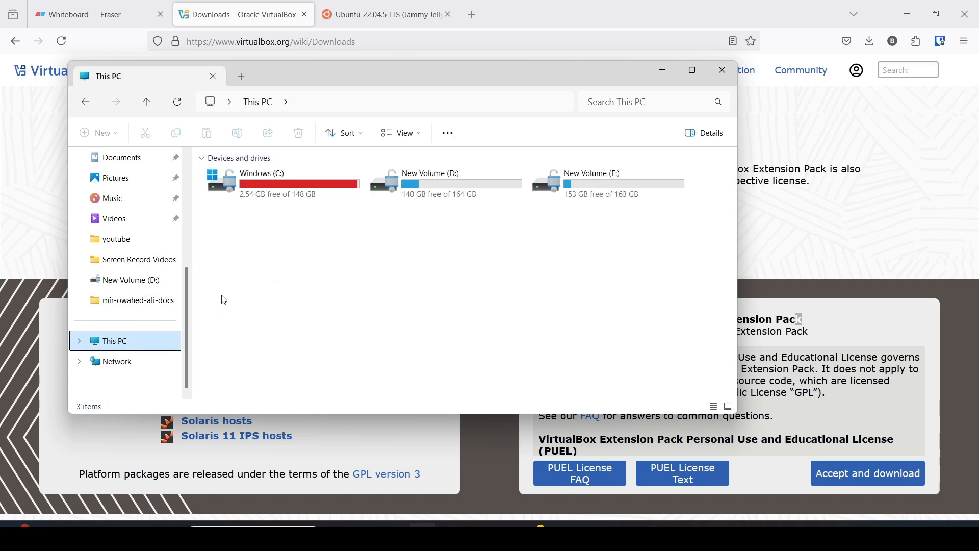
double_click(265, 185)
left_click(246, 274)
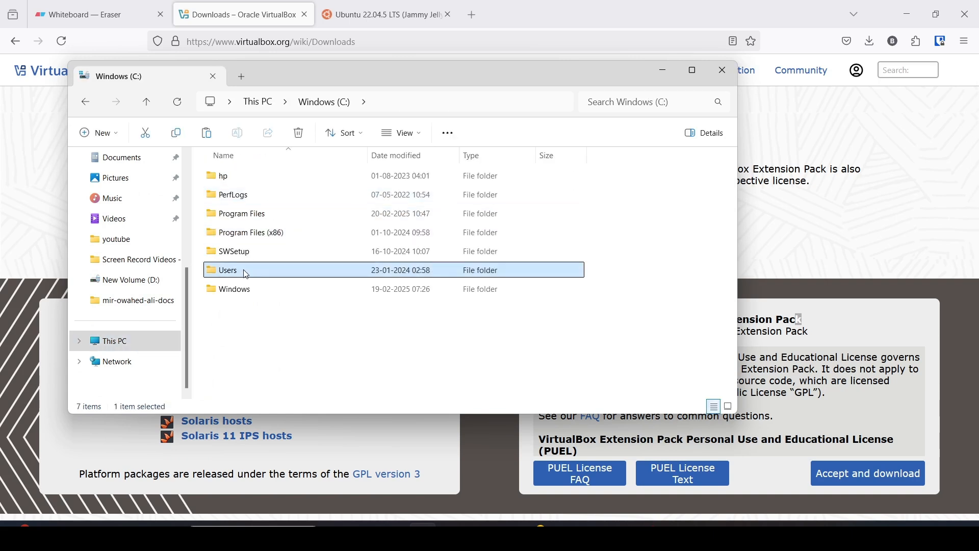
double_click(246, 274)
left_click(240, 180)
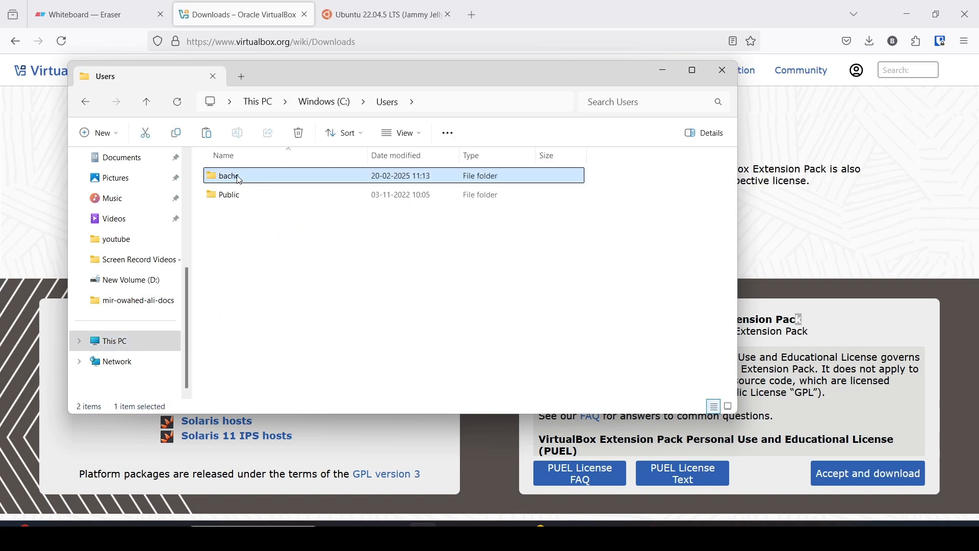
double_click(240, 180)
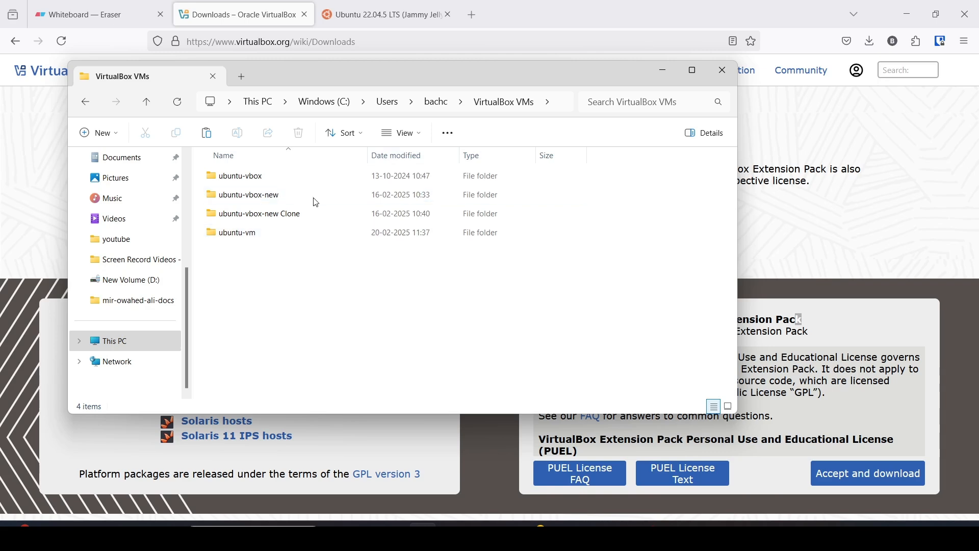
left_click_drag(335, 66, 686, 177)
Open the ubuntu-vbox-new Clone folder in Explorer and check the size of its disk image.
left_click(243, 226)
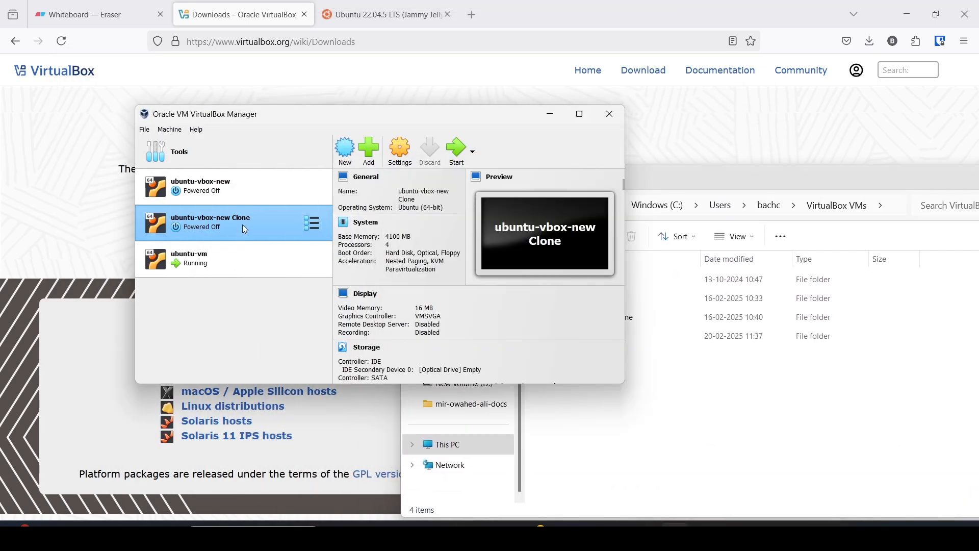
right_click(243, 226)
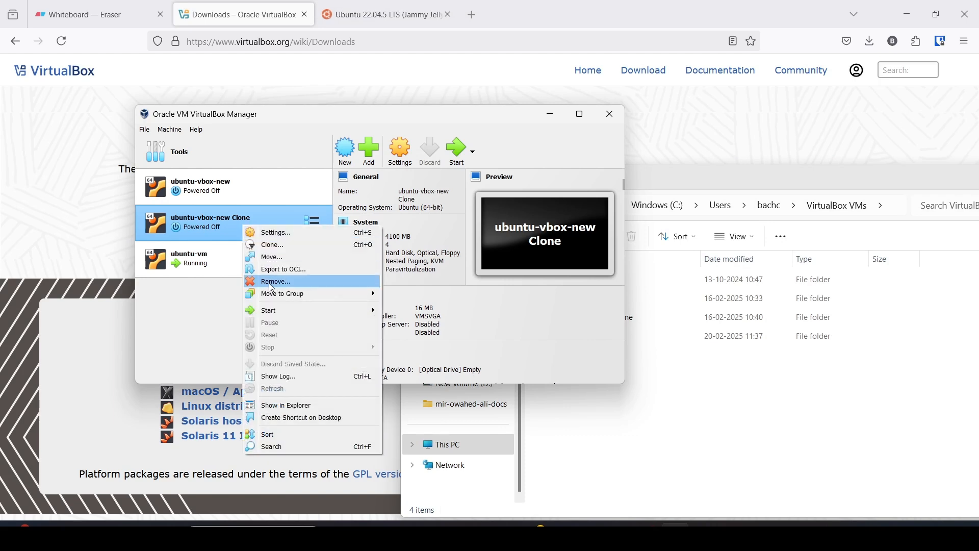
left_click(748, 183)
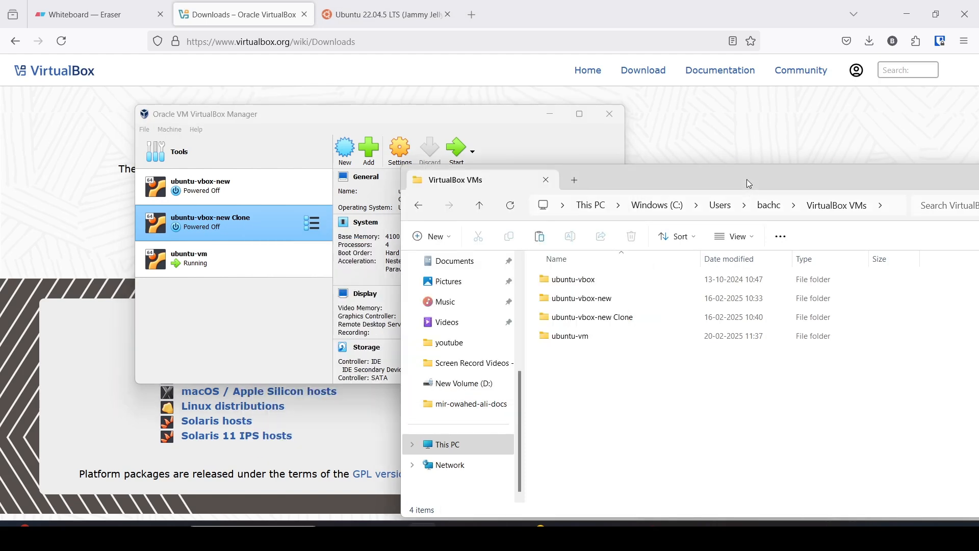
double_click(623, 318)
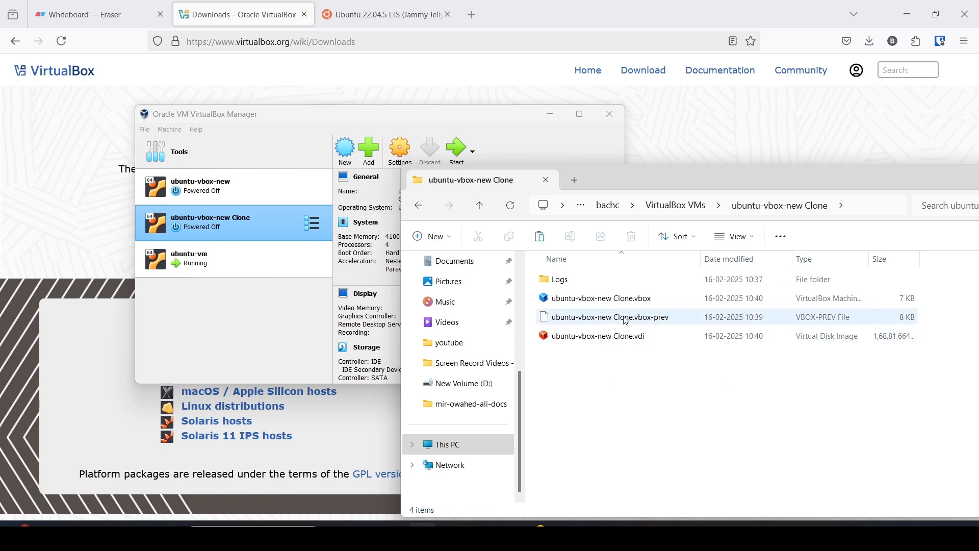
left_click(635, 345)
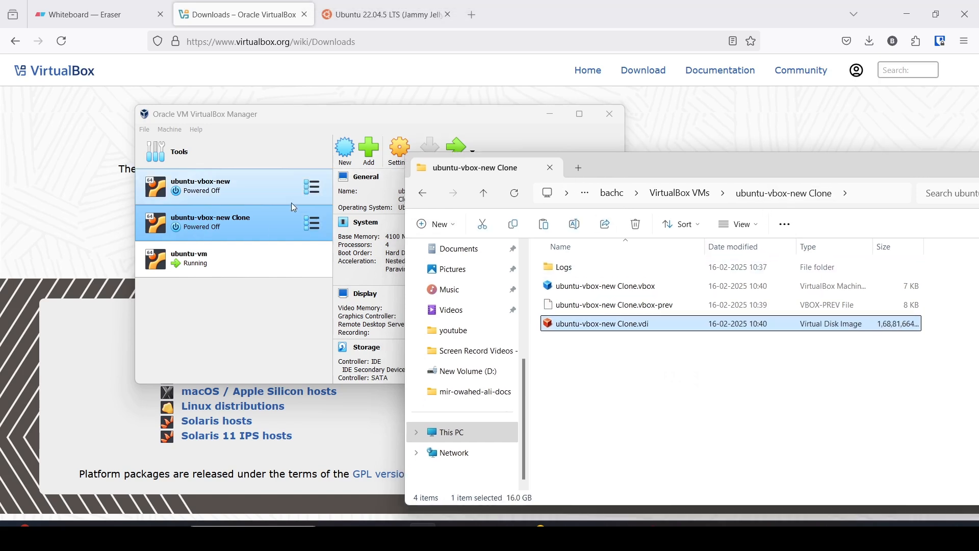
Return Explorer to VirtualBox VMs and choose Remove on the ubuntu-vbox-new Clone machine.
left_click(244, 219)
right_click(243, 220)
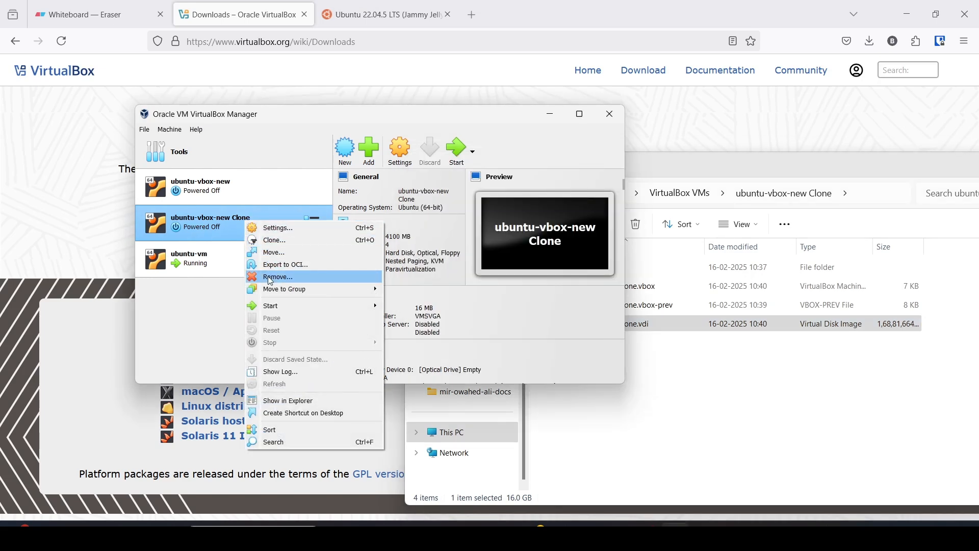
mouse_move(760, 163)
left_mouse_down()
mouse_move(769, 146)
mouse_move(830, 248)
mouse_move(836, 283)
left_mouse_up()
left_click(751, 305)
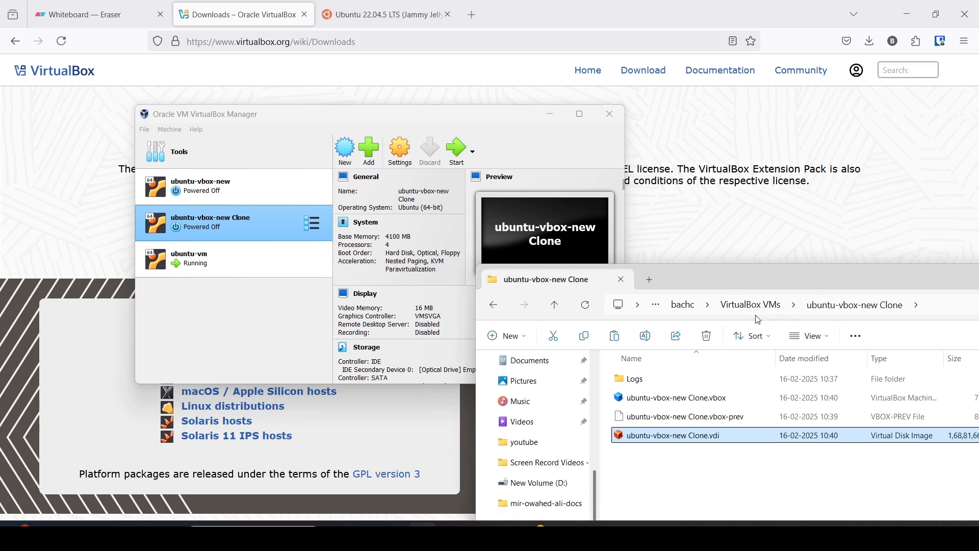
right_click(244, 220)
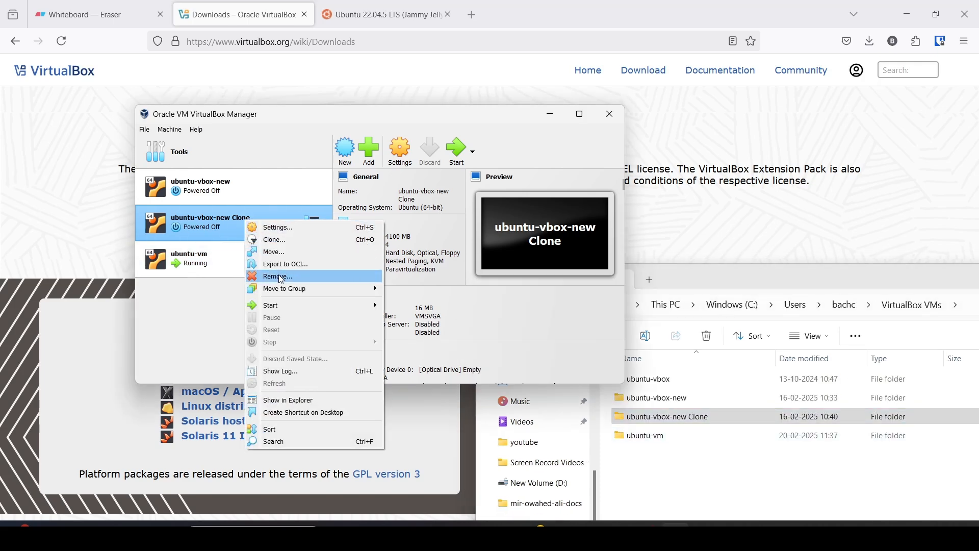
left_click(282, 278)
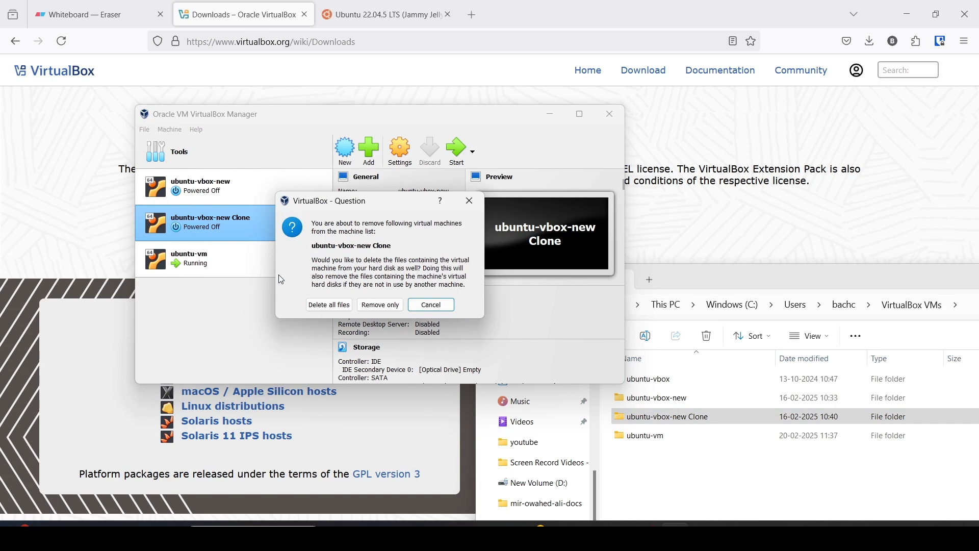
Delete ubuntu-vbox-new Clone together with all its files, then close the File Explorer window.
left_click(324, 308)
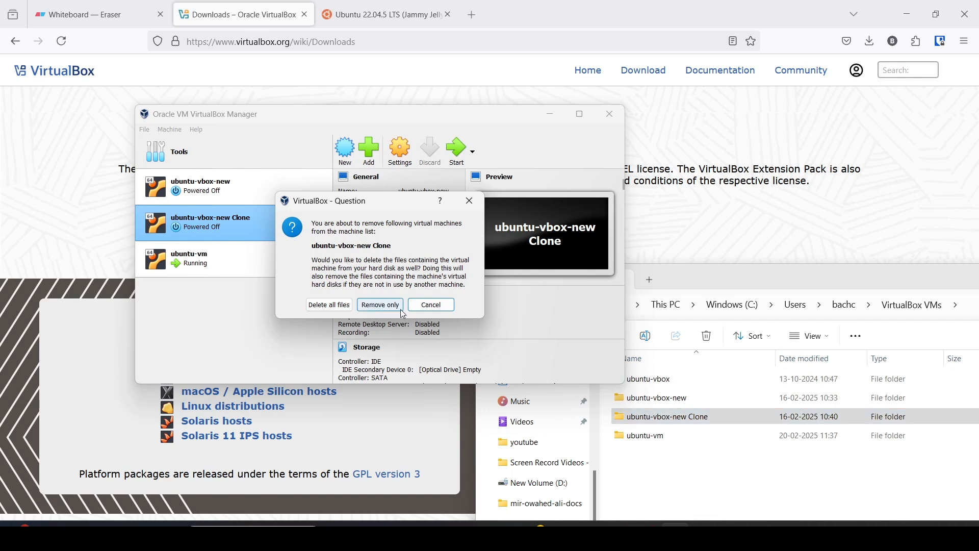
left_click(329, 307)
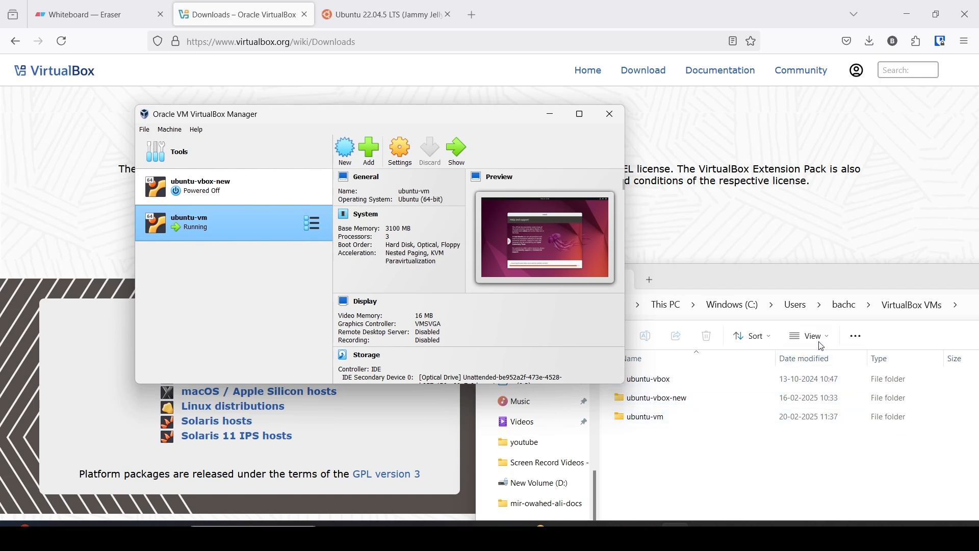
left_click(818, 275)
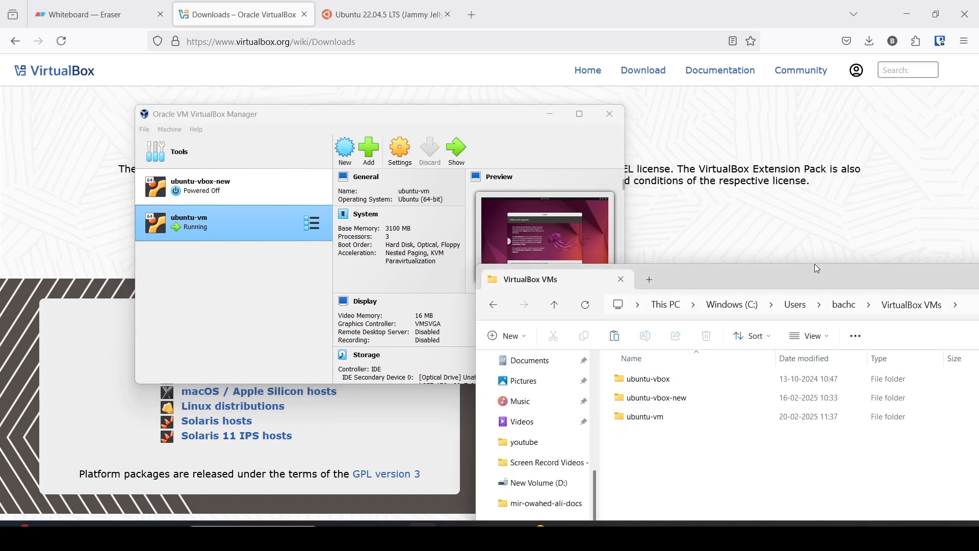
left_click_drag(813, 273, 810, 266)
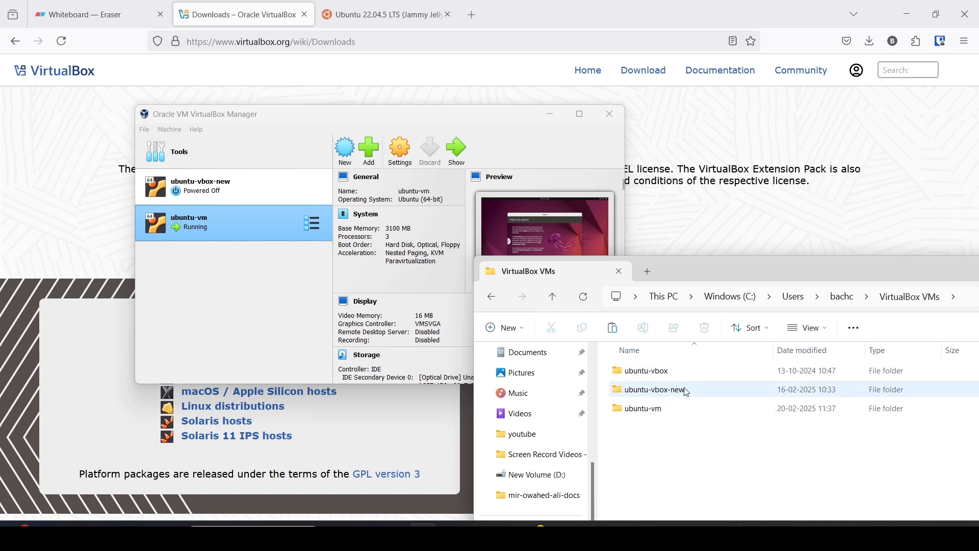
left_click_drag(754, 277, 437, 178)
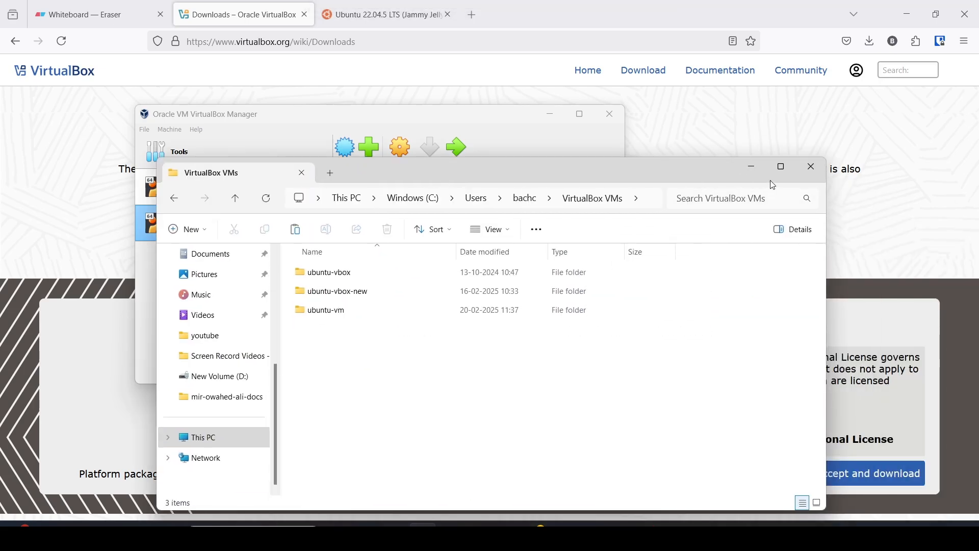
left_click(812, 167)
Minimize VirtualBox Manager and restore the ubuntu-vm window to watch the Ubuntu installer finish.
left_click(552, 120)
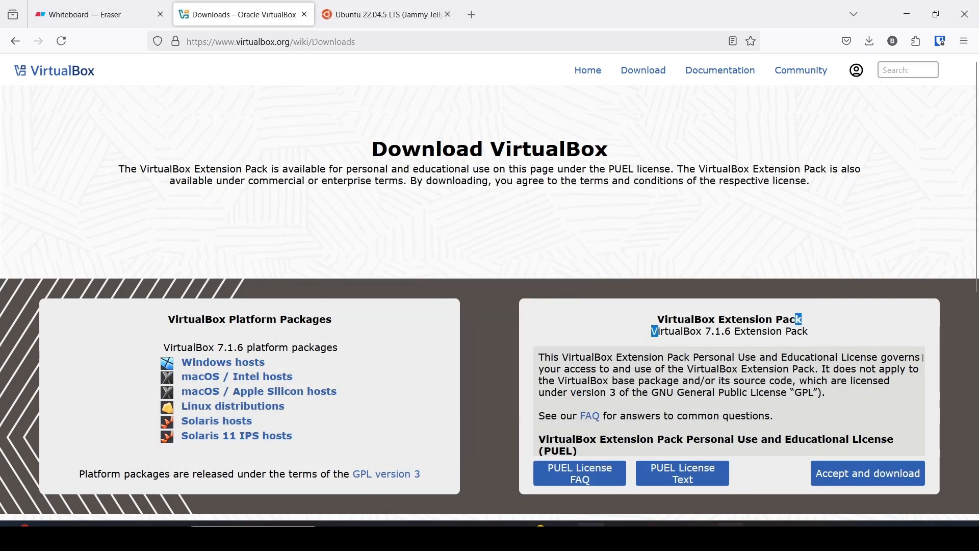
left_click(731, 536)
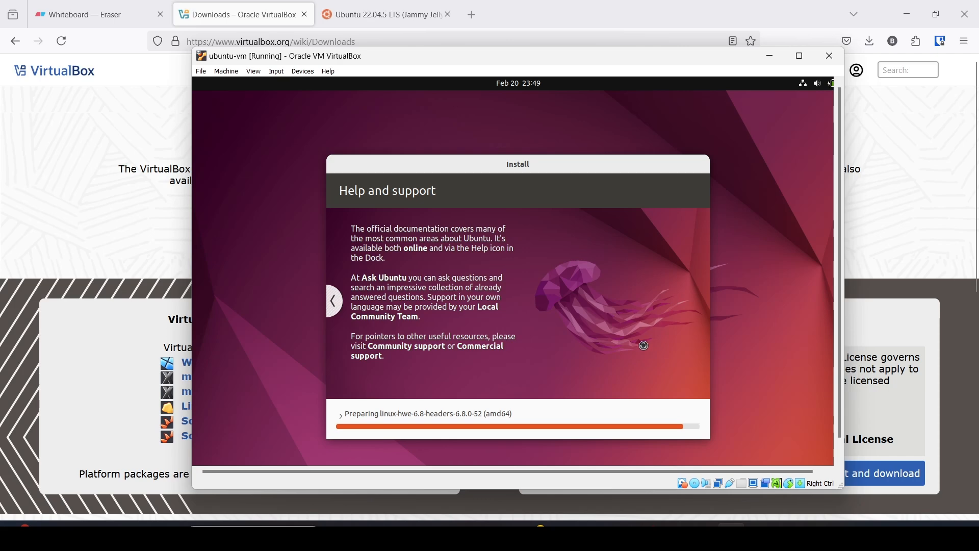
left_click(731, 535)
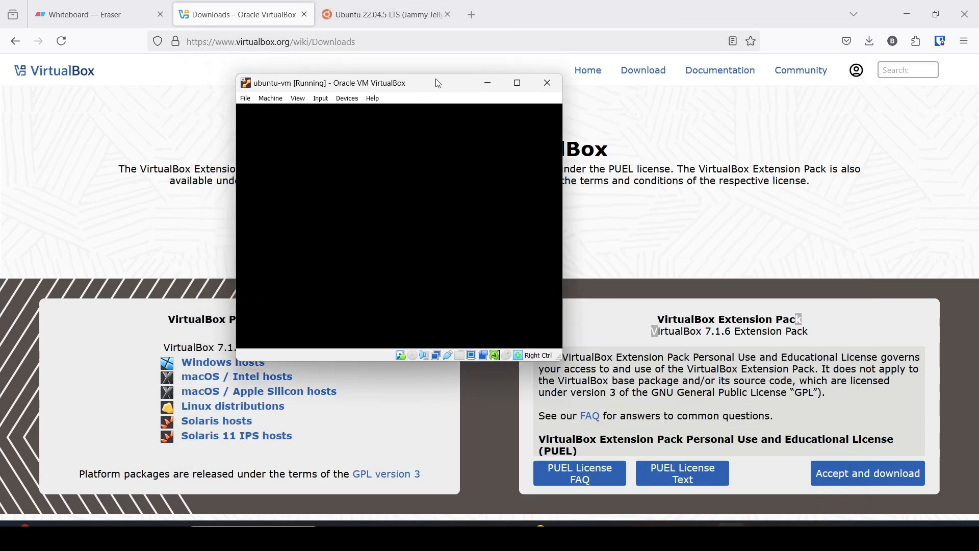
Enlarge and reposition the ubuntu-vm window while the guest boots to the Ubuntu login screen.
left_click_drag(561, 360, 753, 448)
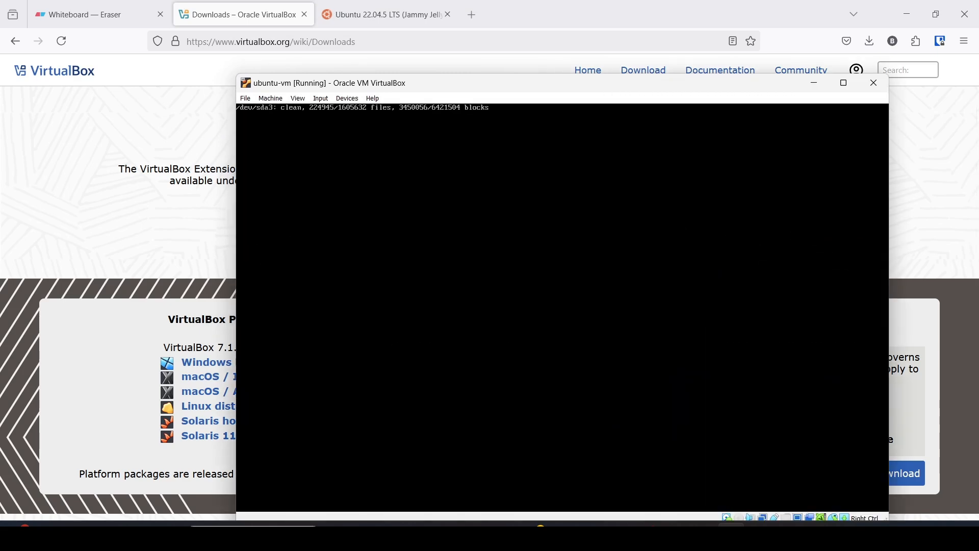
left_click_drag(467, 87, 420, 43)
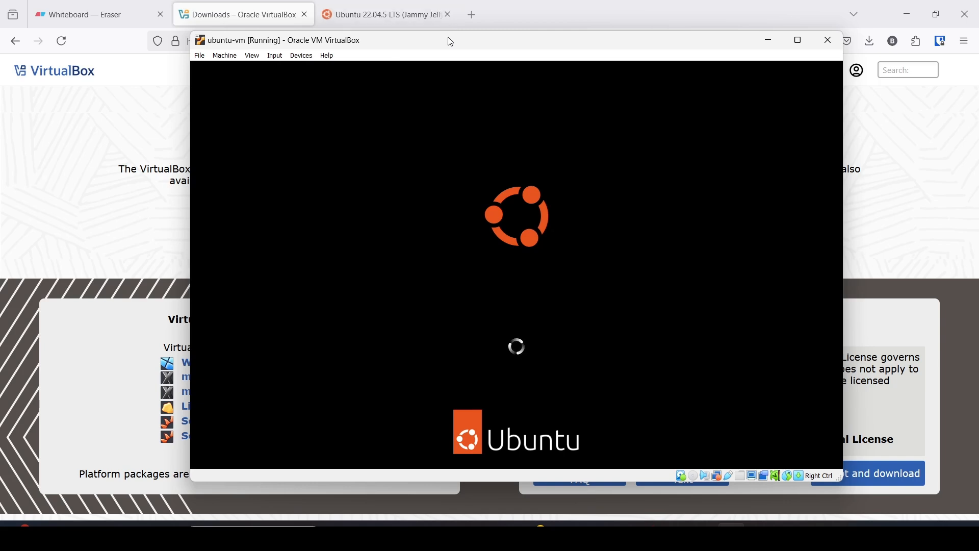
left_click_drag(454, 44, 429, 46)
left_click(748, 39)
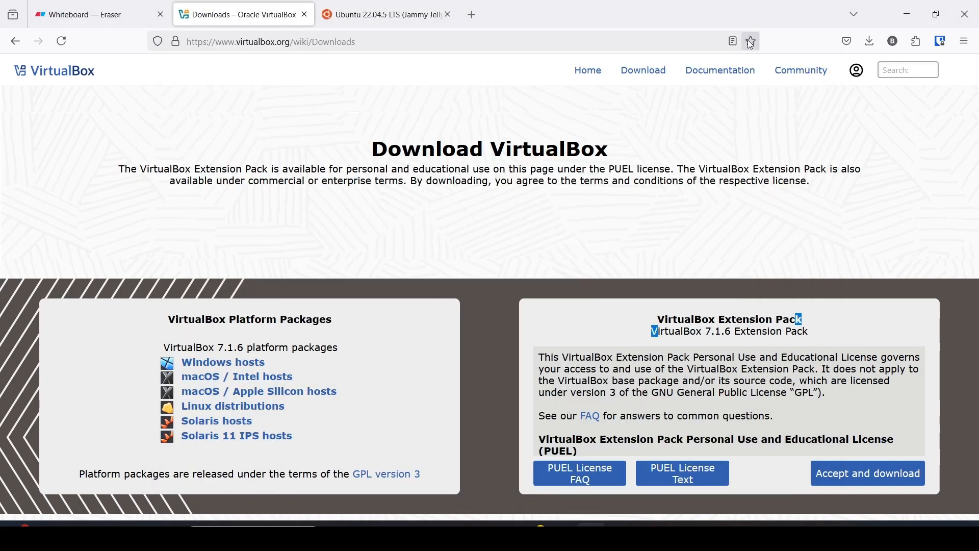
left_click(731, 533)
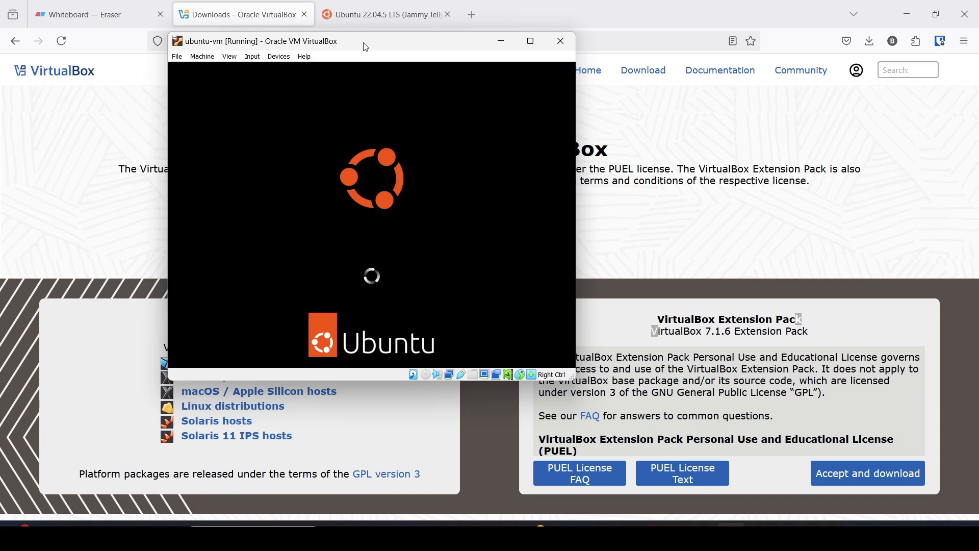
left_click_drag(366, 47, 435, 63)
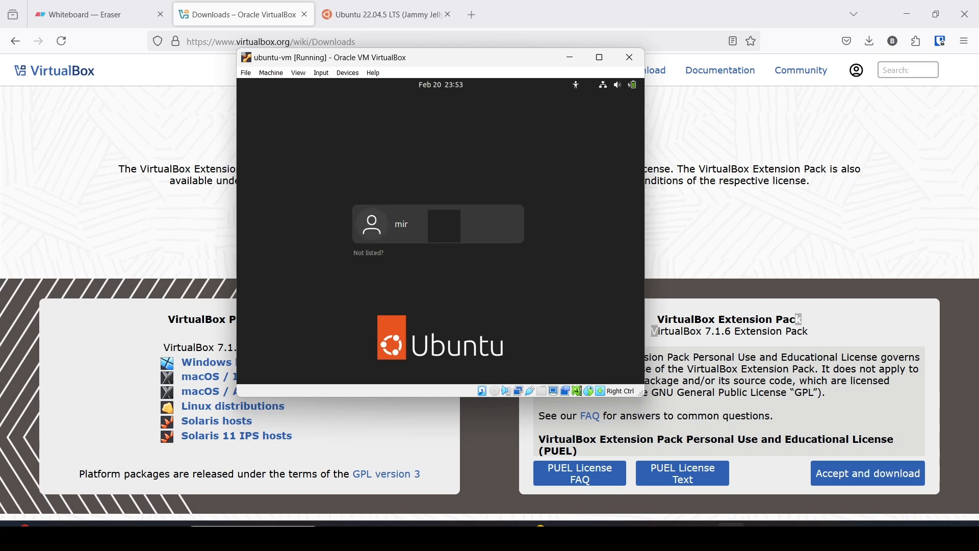
Select the user account on the login screen and sign in with its password.
left_click(429, 210)
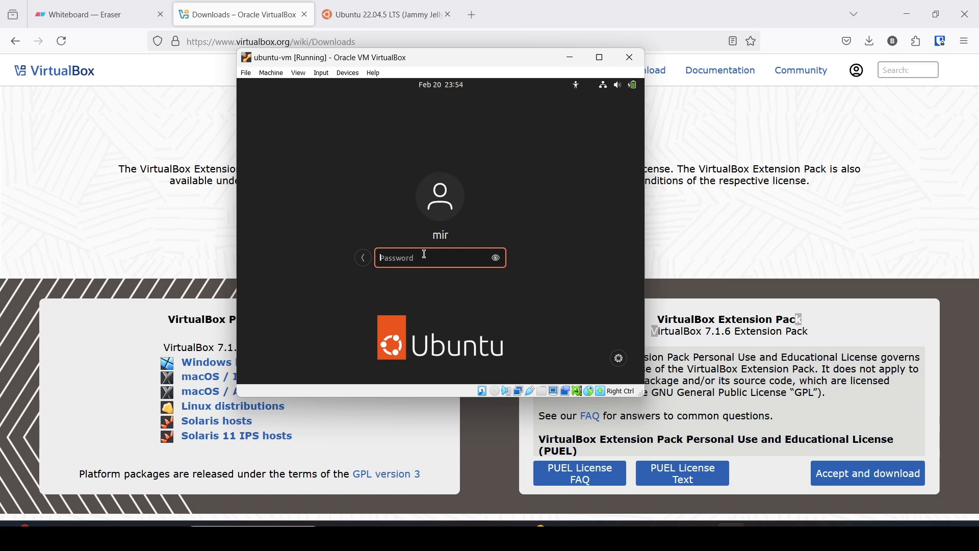
type("*******")
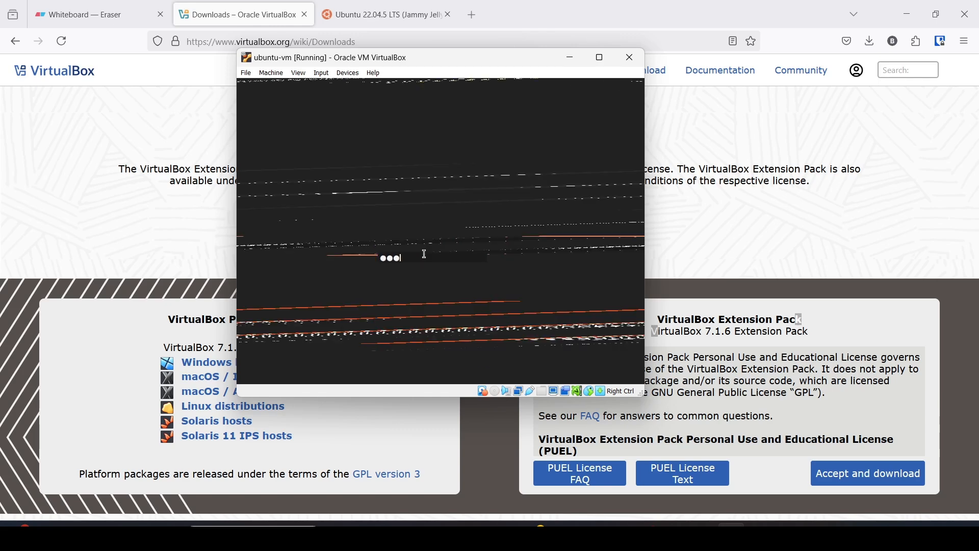
type("*")
key("Return")
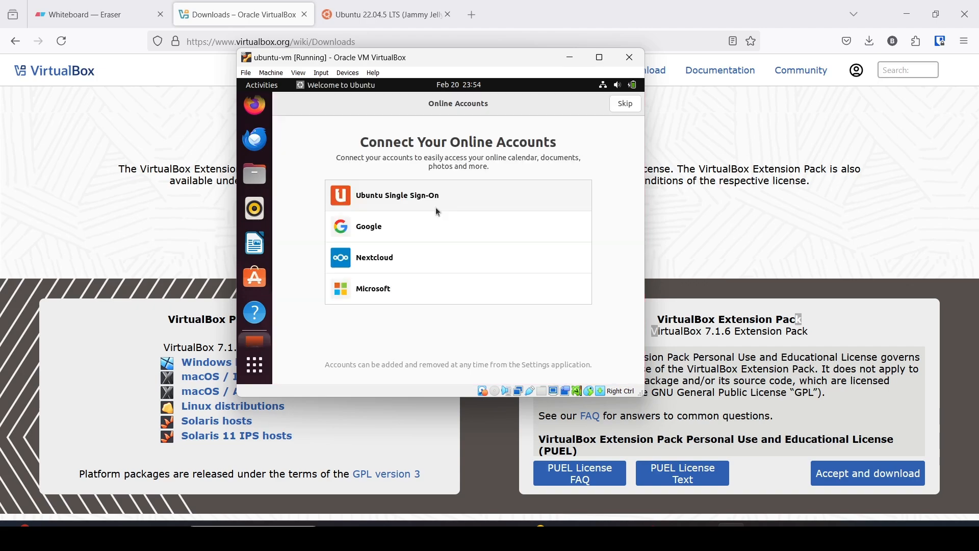
Maximize the VM, skip Online Accounts and Ubuntu Pro, choose 'No, don't send system info', force-quit the welcome window.
left_click(600, 58)
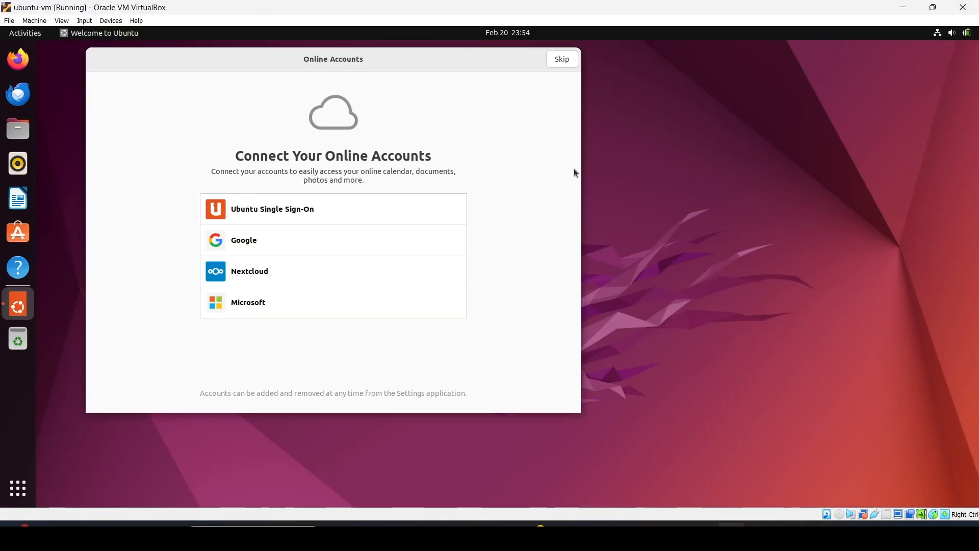
left_click(561, 60)
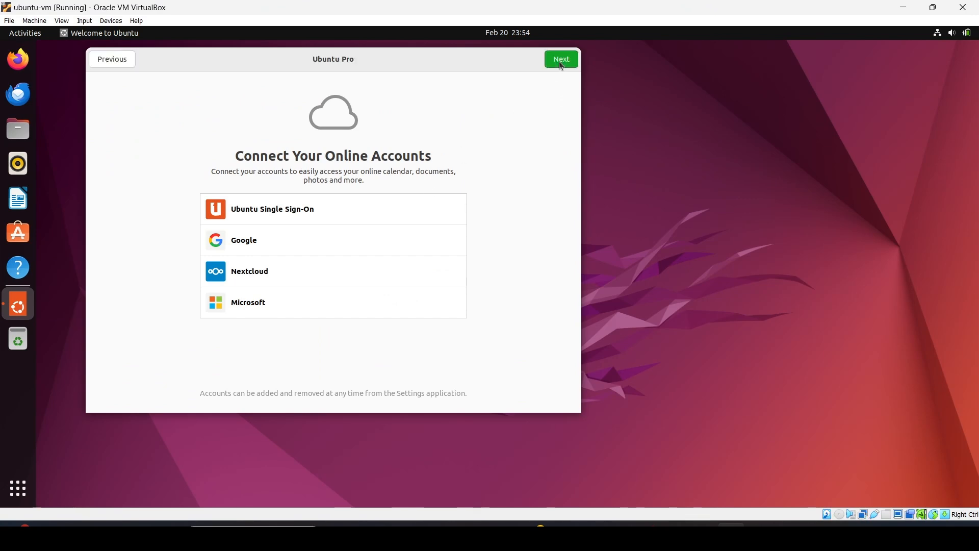
left_click(561, 60)
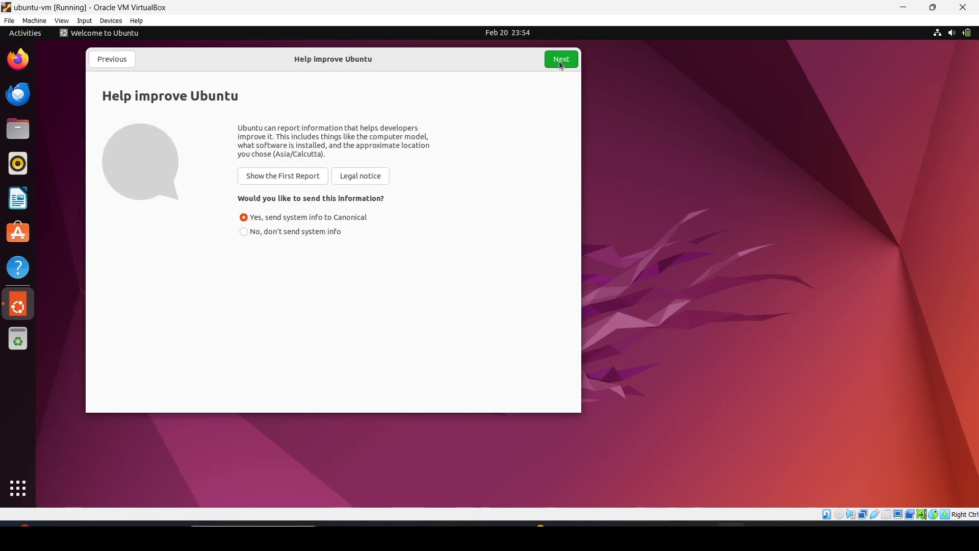
left_click(321, 235)
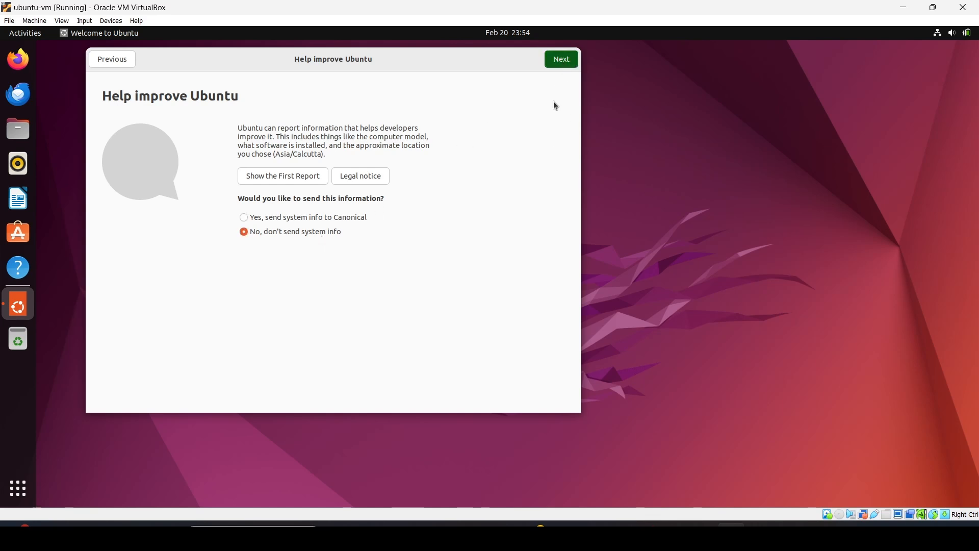
left_click(562, 60)
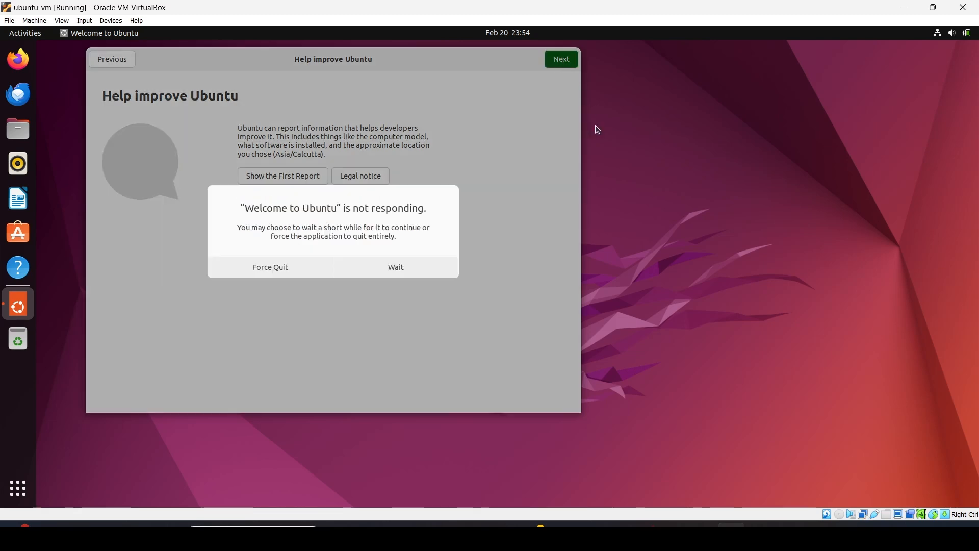
left_click(270, 272)
left_click_drag(378, 313, 107, 79)
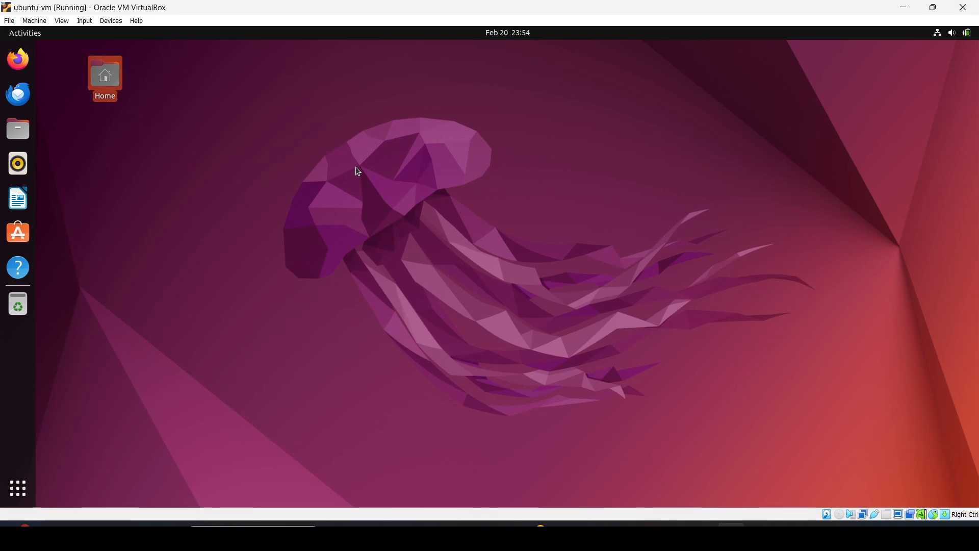
Restore the full-screen VM to a smaller window and centre it over the Firefox page.
left_click(936, 9)
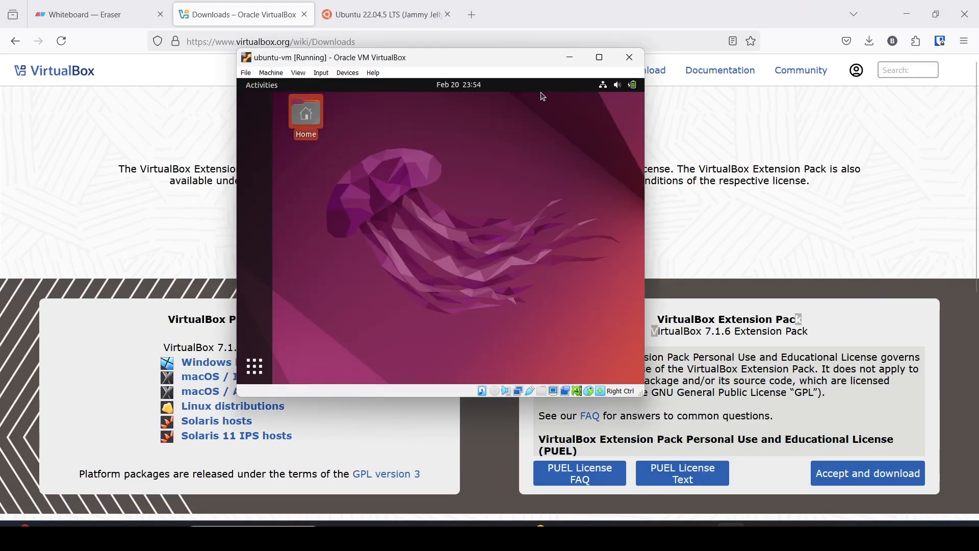
left_click_drag(479, 57, 400, 101)
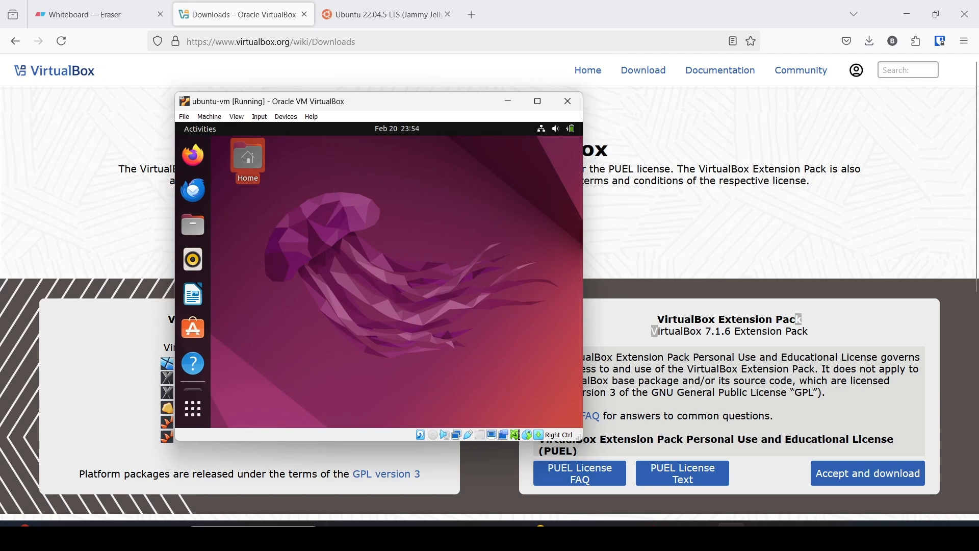
key("super")
key("super")
left_click_drag(377, 101, 476, 86)
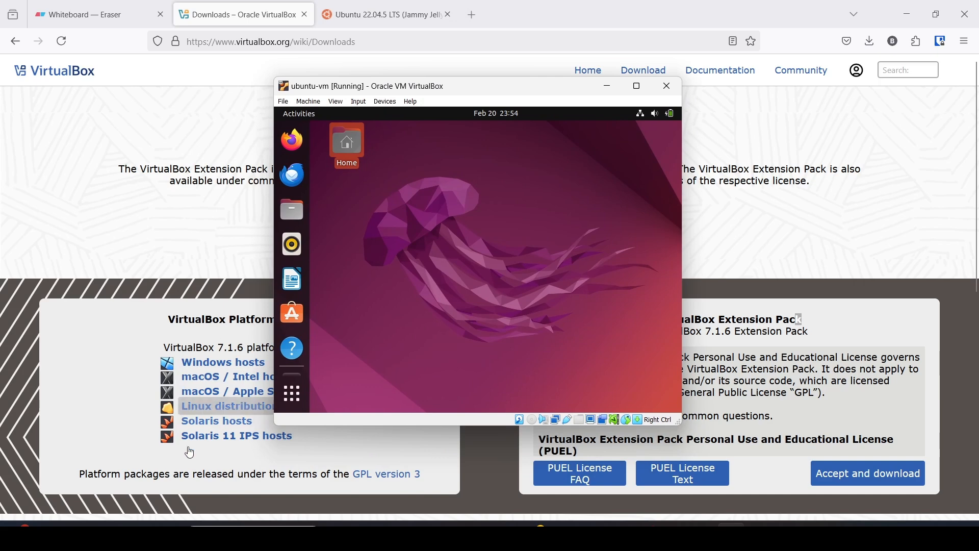
key("super")
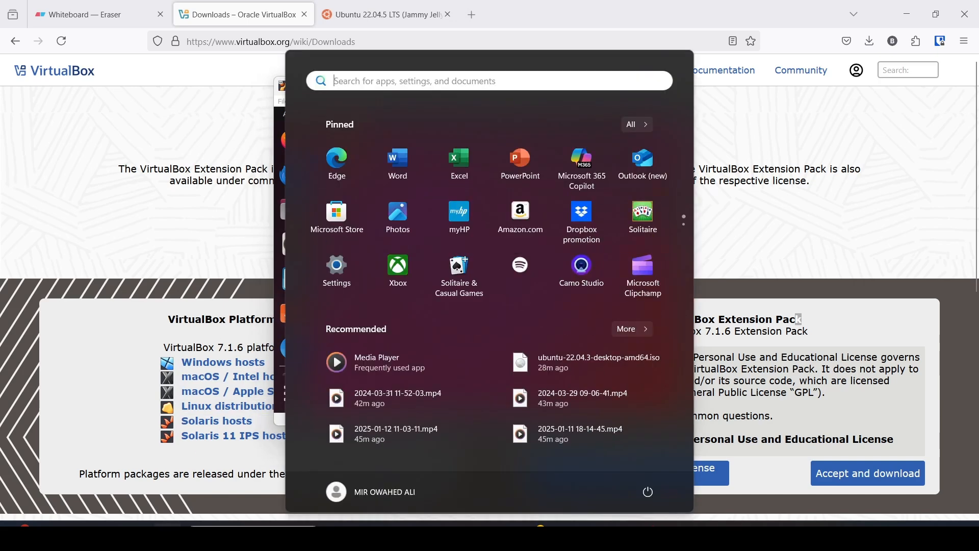
key("super")
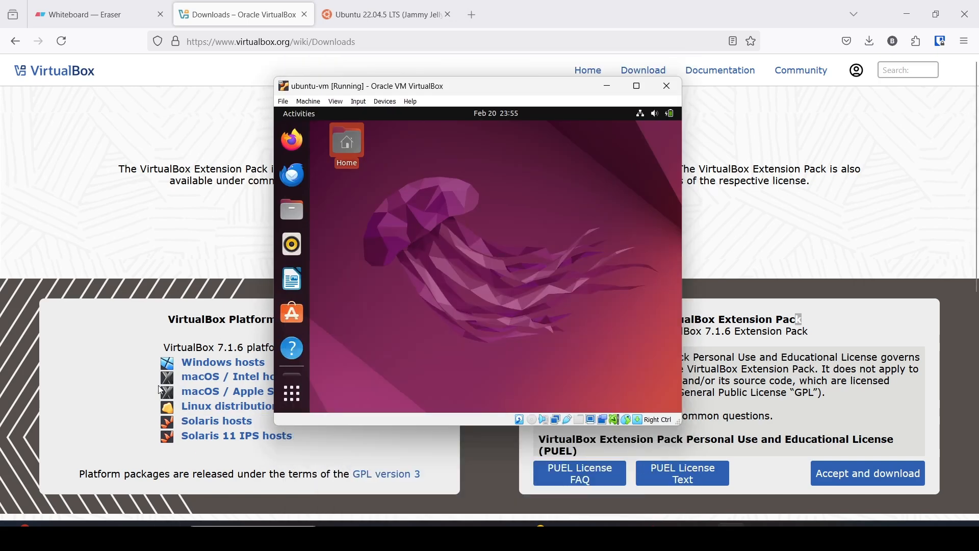
Enlarge the VM window by dragging its corner and reposition it.
left_click_drag(427, 91, 487, 83)
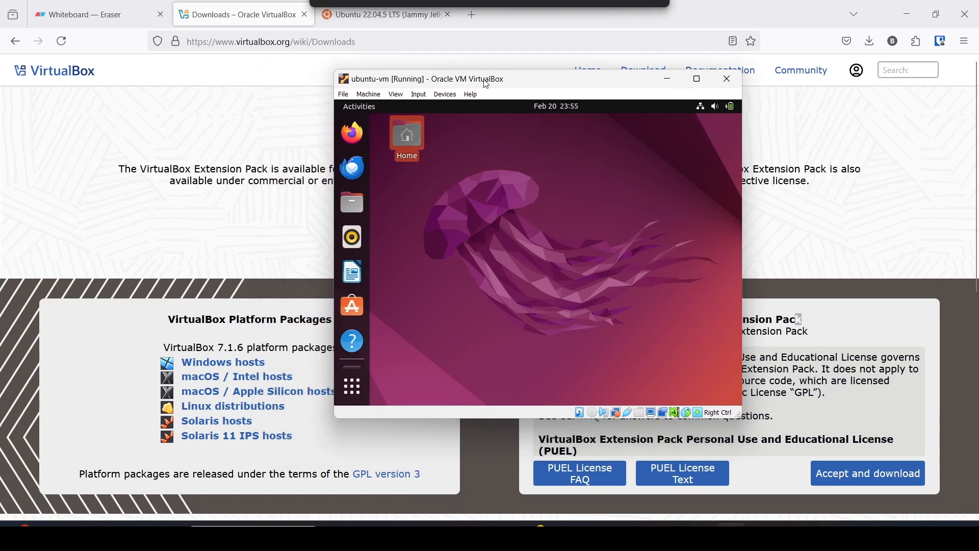
left_click_drag(334, 72, 245, 60)
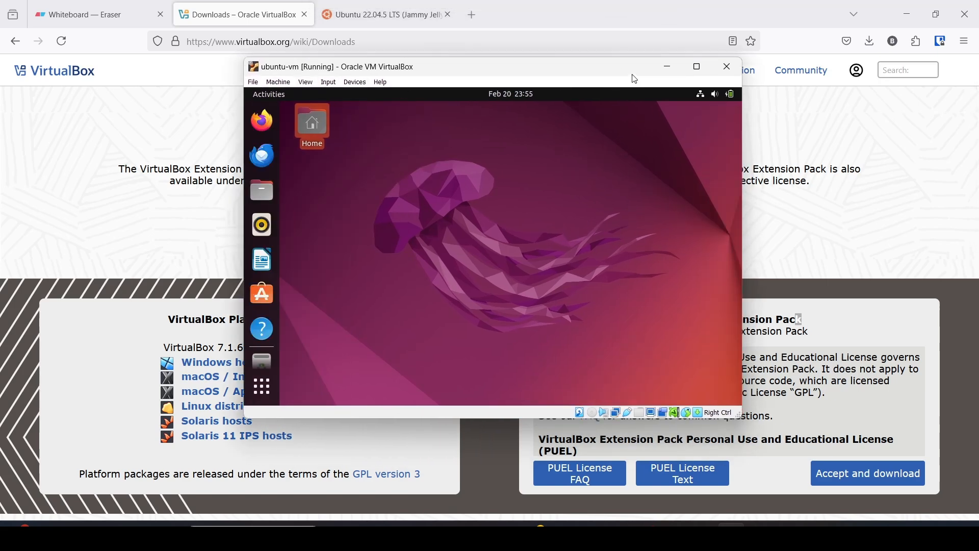
left_click_drag(249, 68, 129, 34)
left_click_drag(340, 40, 374, 89)
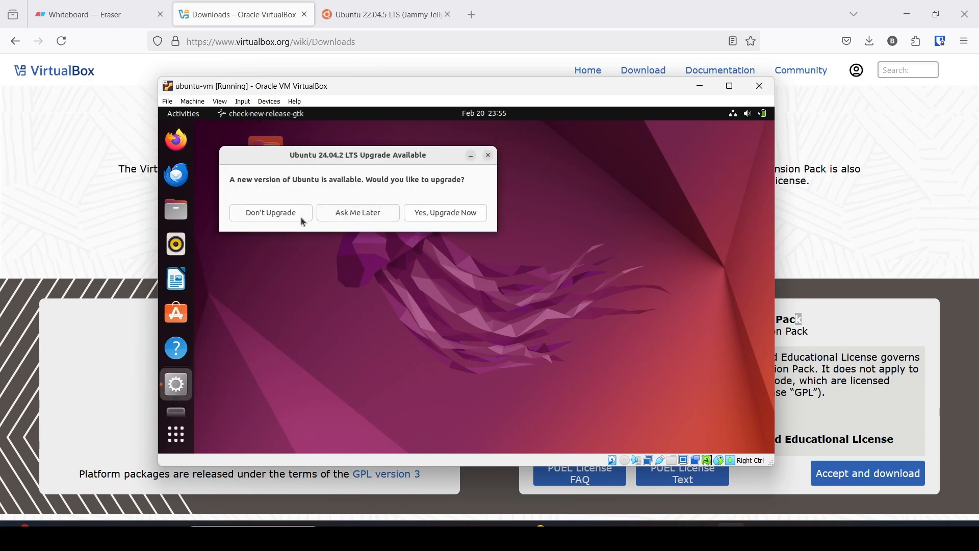
Decline the Ubuntu 24.04.2 LTS upgrade offer and acknowledge the notice.
left_click(278, 213)
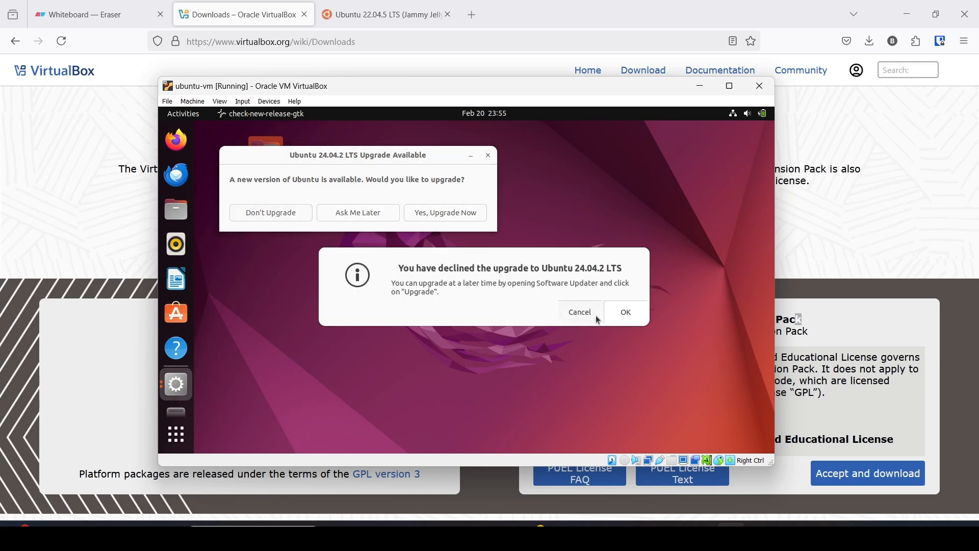
left_click(627, 312)
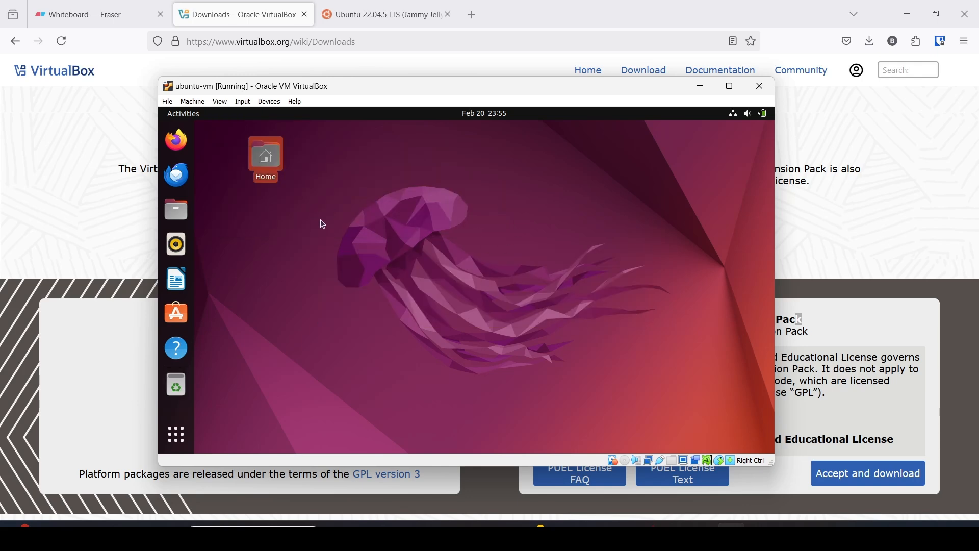
left_click(267, 103)
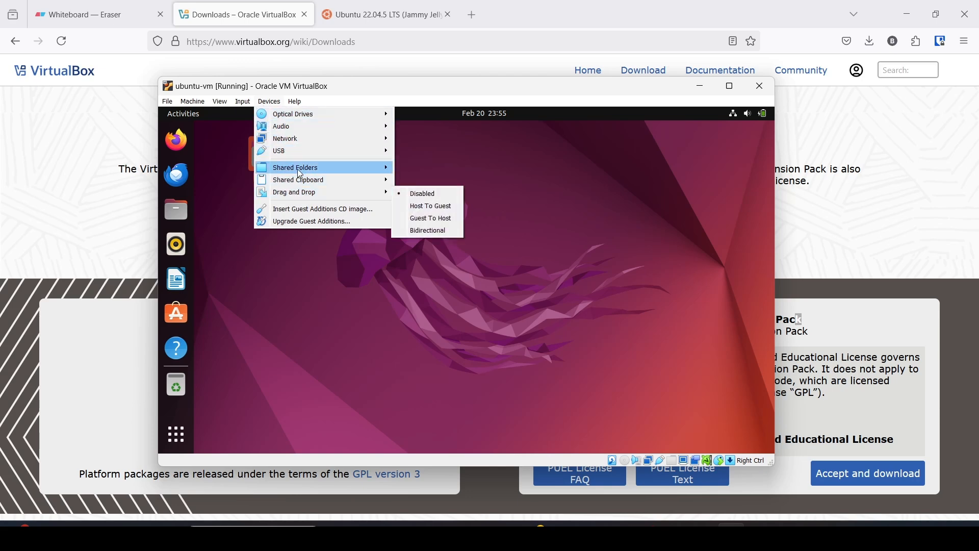
Set the VM's Shared Clipboard to Bidirectional.
mouse_move(303, 194)
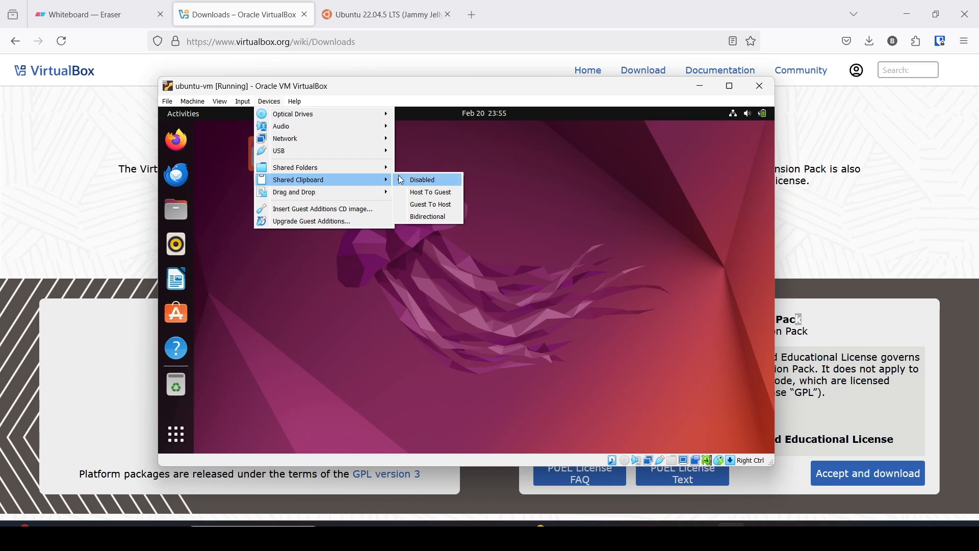
left_click(425, 218)
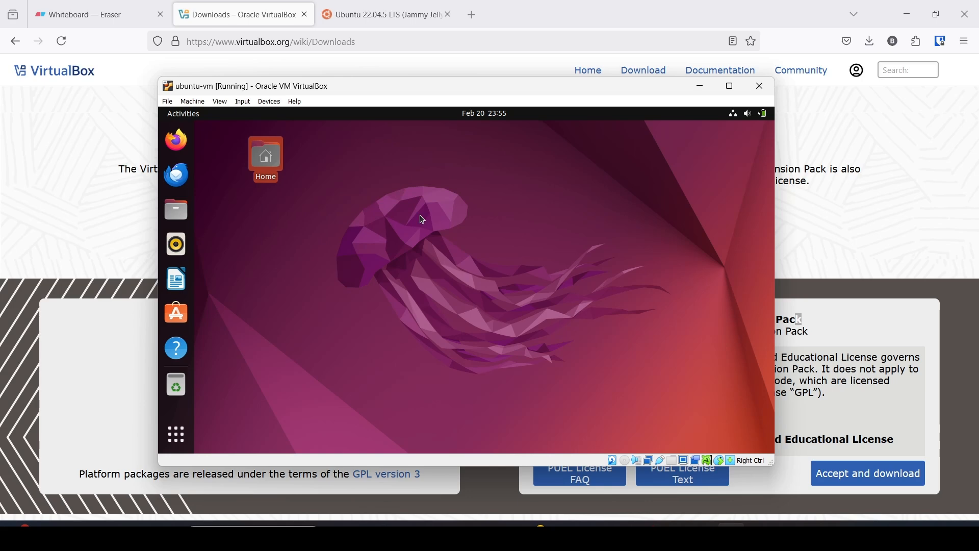
left_click(400, 235)
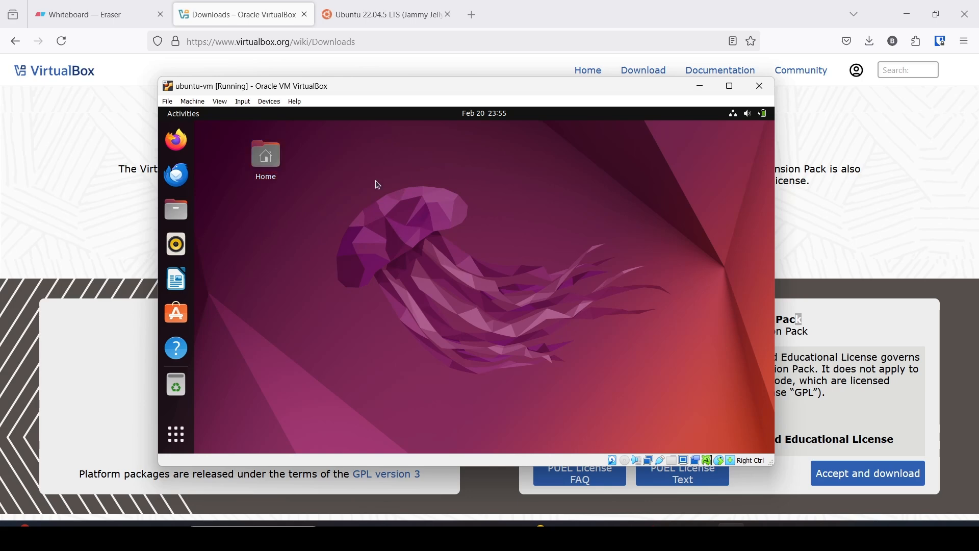
Copy the Ubuntu jammy releases URL from the host Firefox tab.
left_click(472, 16)
left_click(380, 14)
left_click_drag(330, 43, 165, 47)
key("ctrl+c")
key("BackSpace")
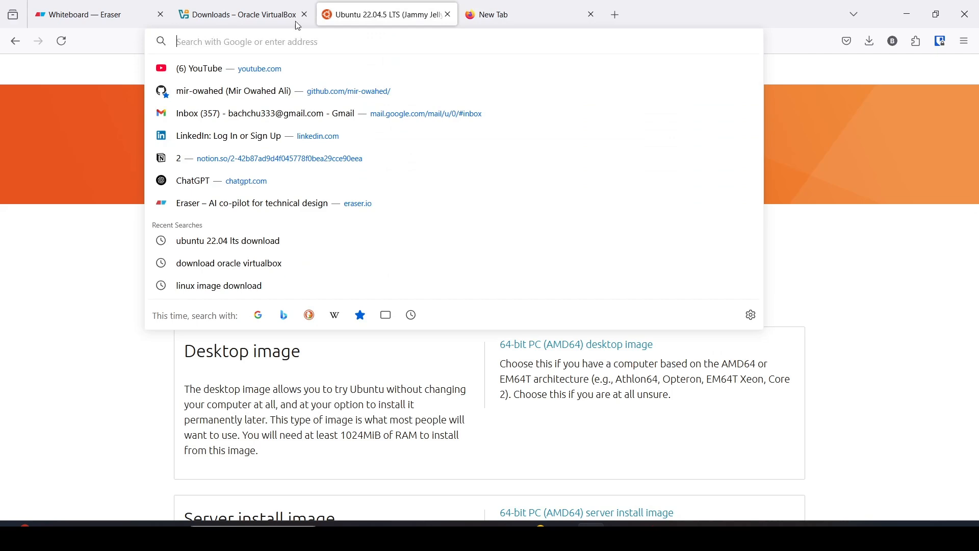
left_click(560, 12)
left_click(732, 535)
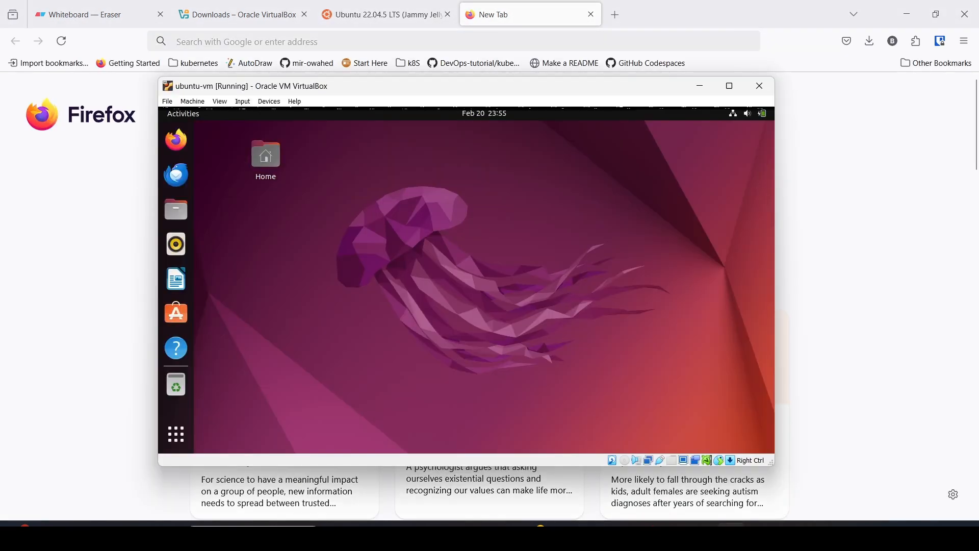
Start LibreOffice Writer in the guest and paste the releases URL into a new document.
left_click(176, 278)
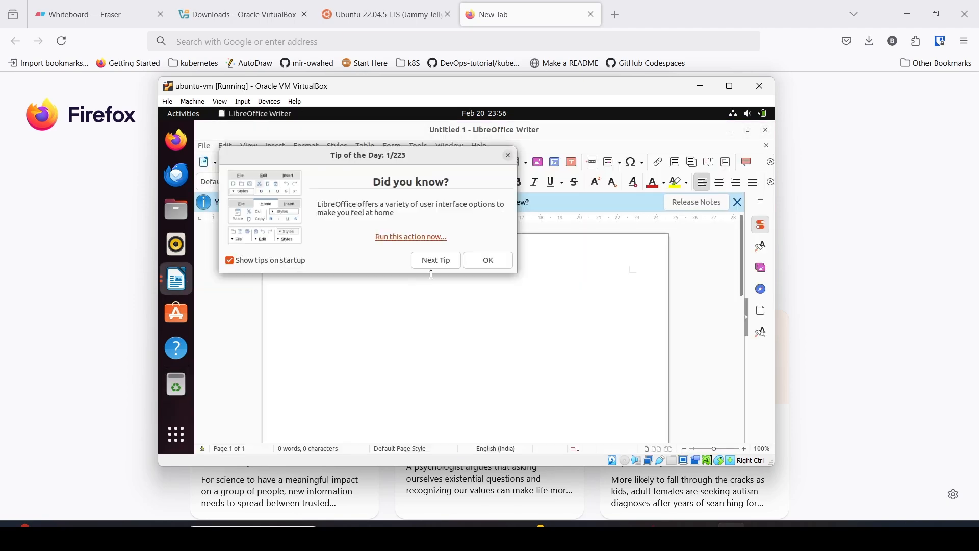
left_click(485, 260)
right_click(374, 280)
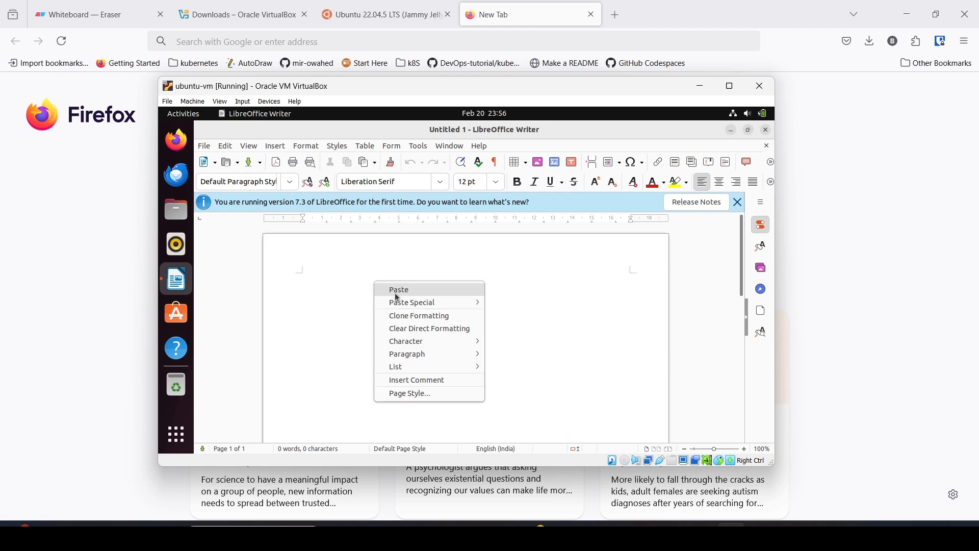
left_click(399, 290)
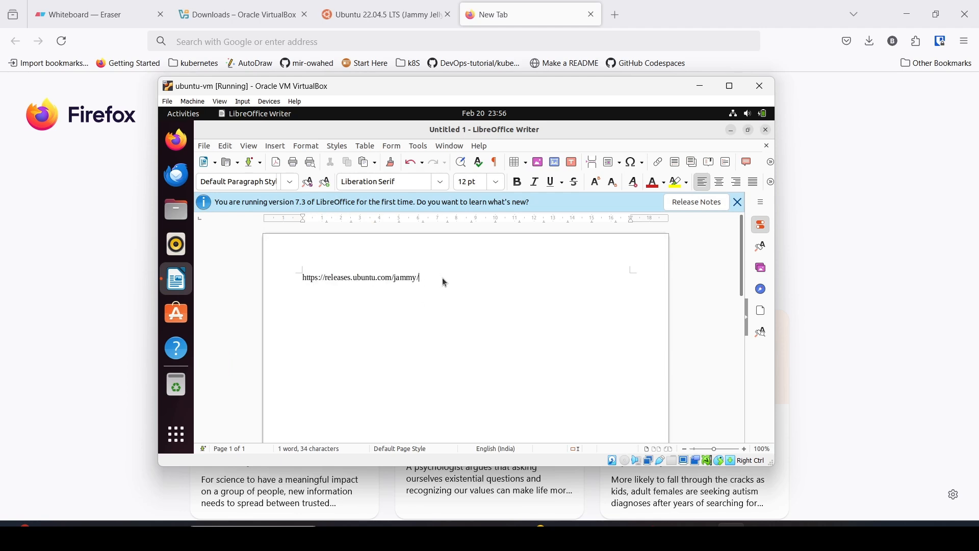
key("Return")
Type 'world' in Writer, copy it to the clipboard, then delete it.
type("world")
left_click_drag(323, 307, 300, 300)
left_click(324, 309)
left_click(314, 306)
double_click(317, 308)
key("ctrl+c")
right_click(316, 308)
key("Escape")
key("BackSpace")
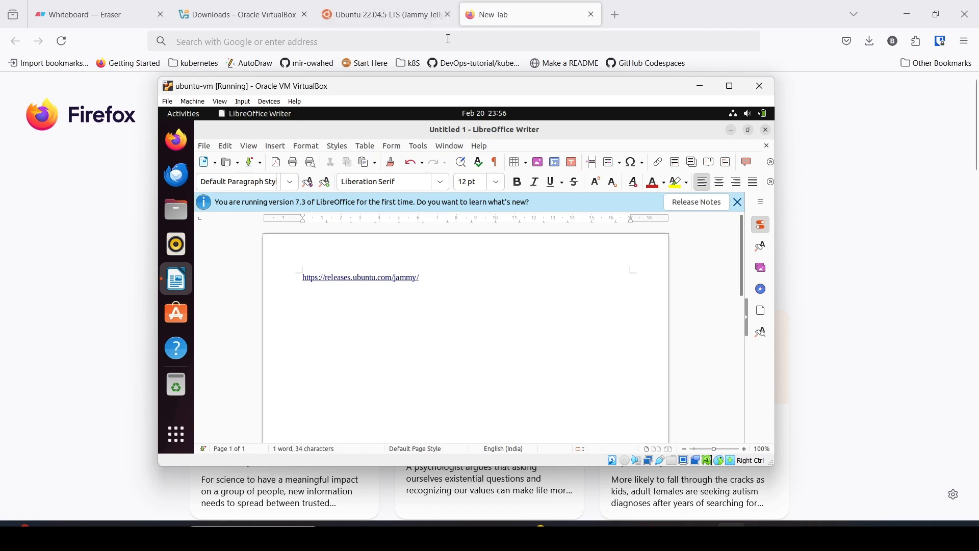
Paste 'world' into the host Firefox address bar and search Google for it.
left_click(451, 37)
key("ctrl+v")
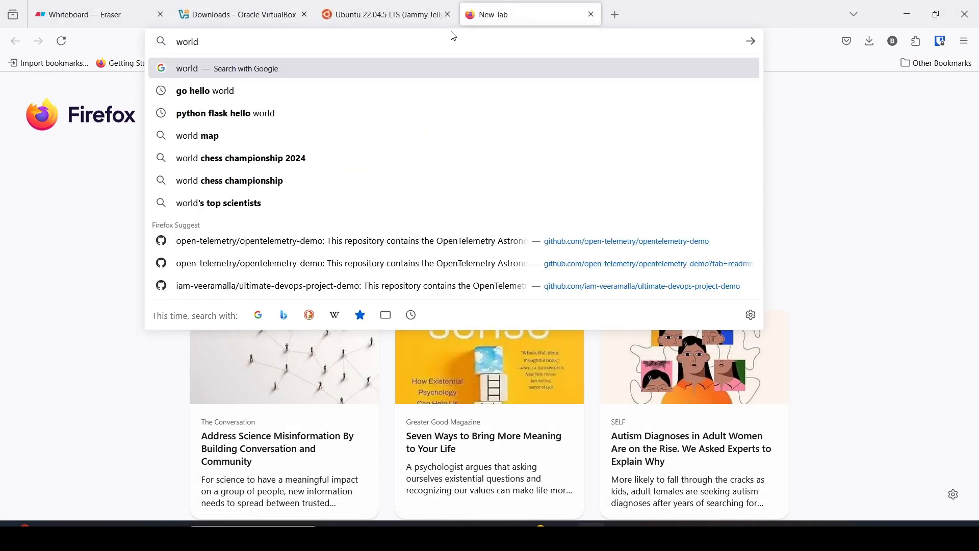
key("Return")
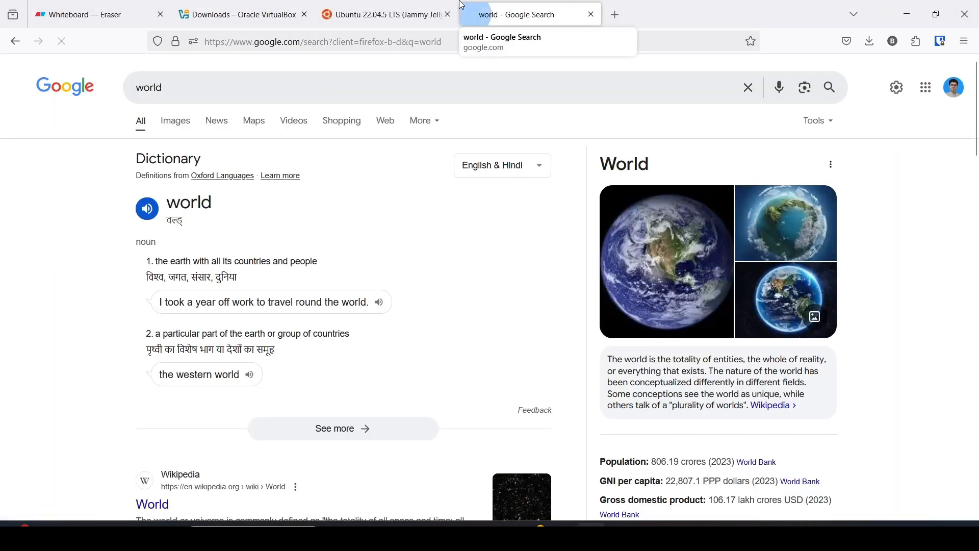
key("alt+Tab")
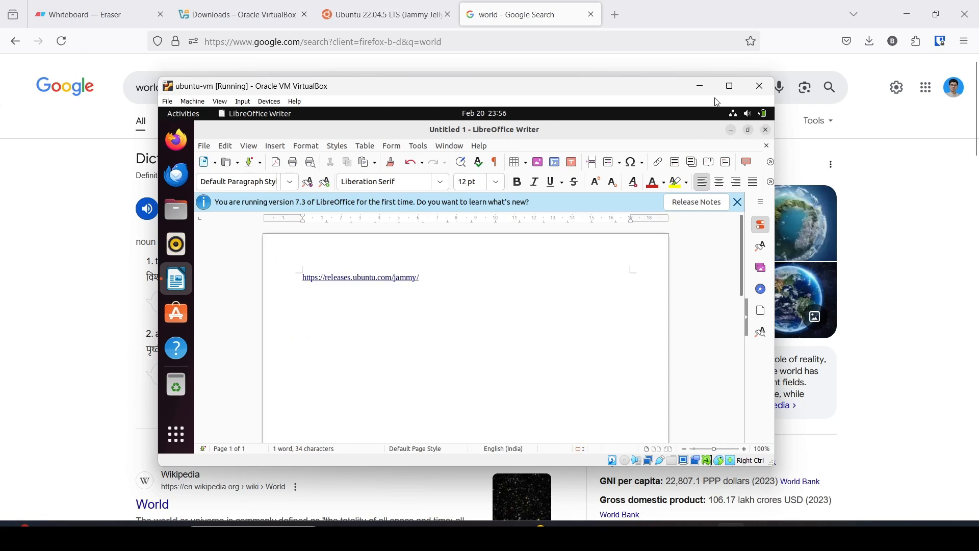
Close LibreOffice Writer in the guest, discarding the unsaved document.
left_click(730, 86)
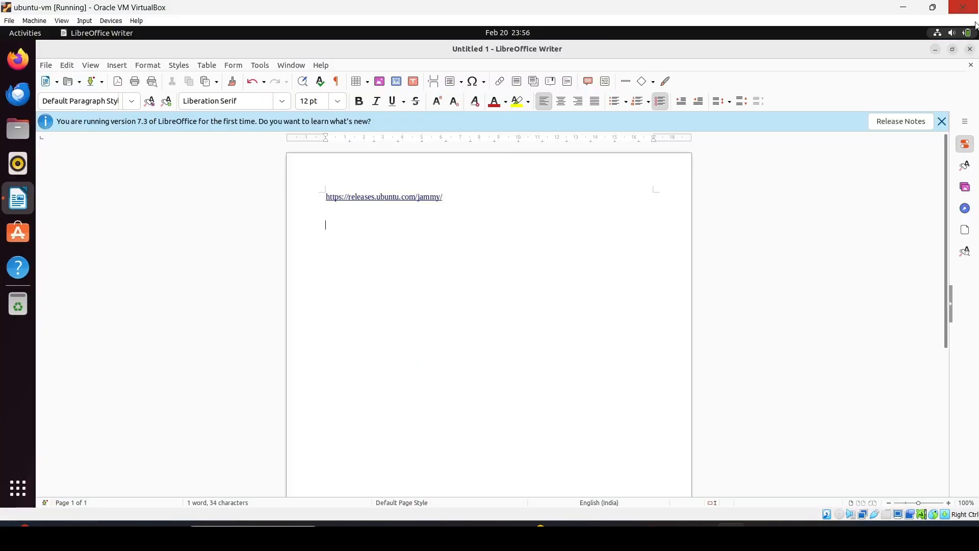
left_click(970, 49)
left_click(411, 302)
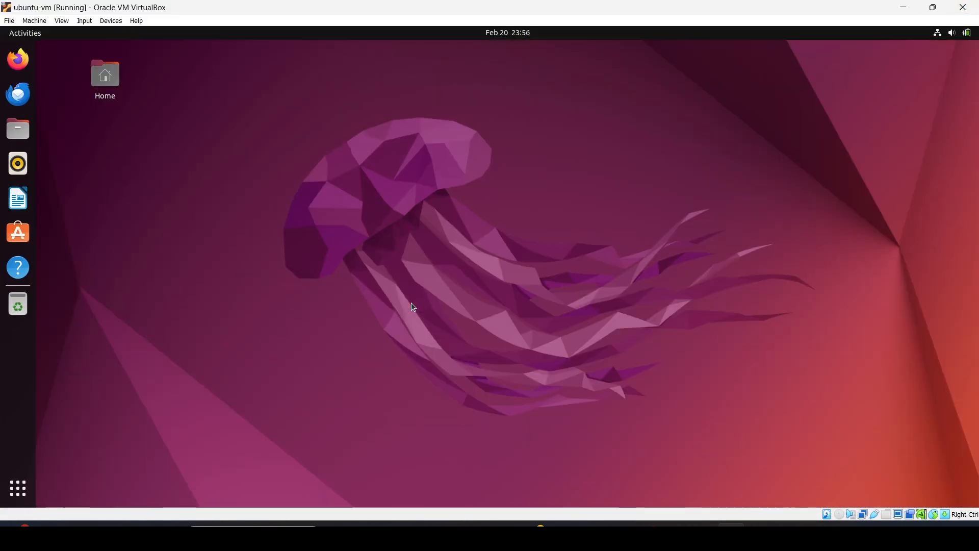
Set Devices > Drag and Drop to Bidirectional.
left_click(62, 21)
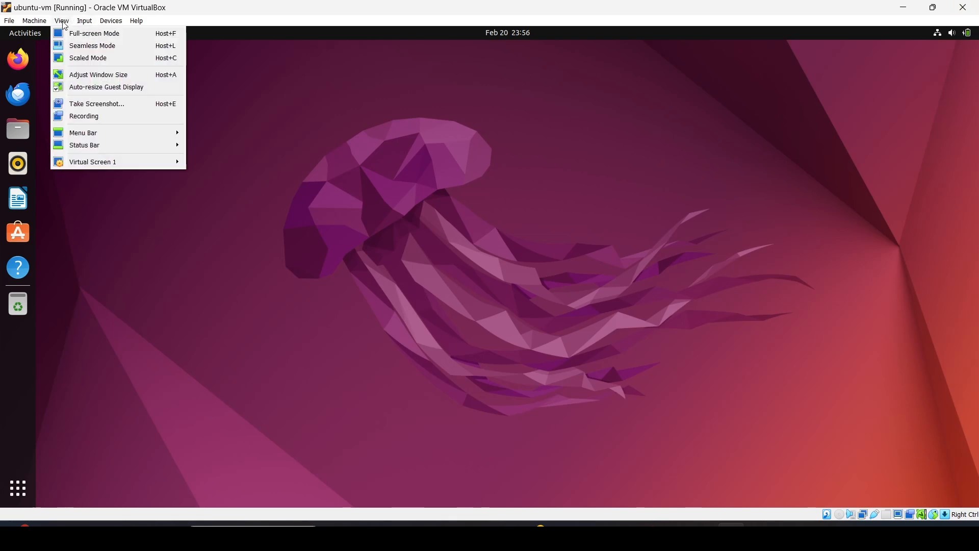
mouse_move(104, 28)
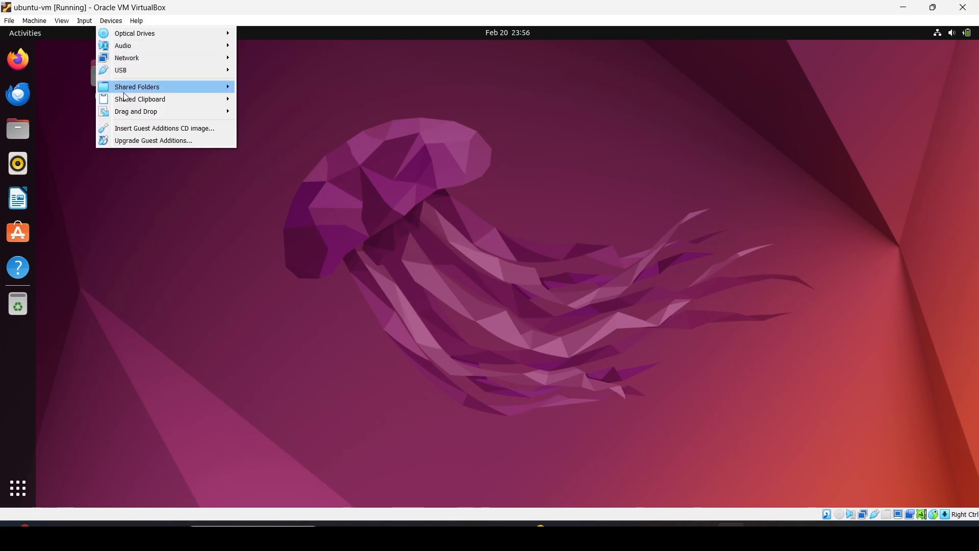
mouse_move(133, 116)
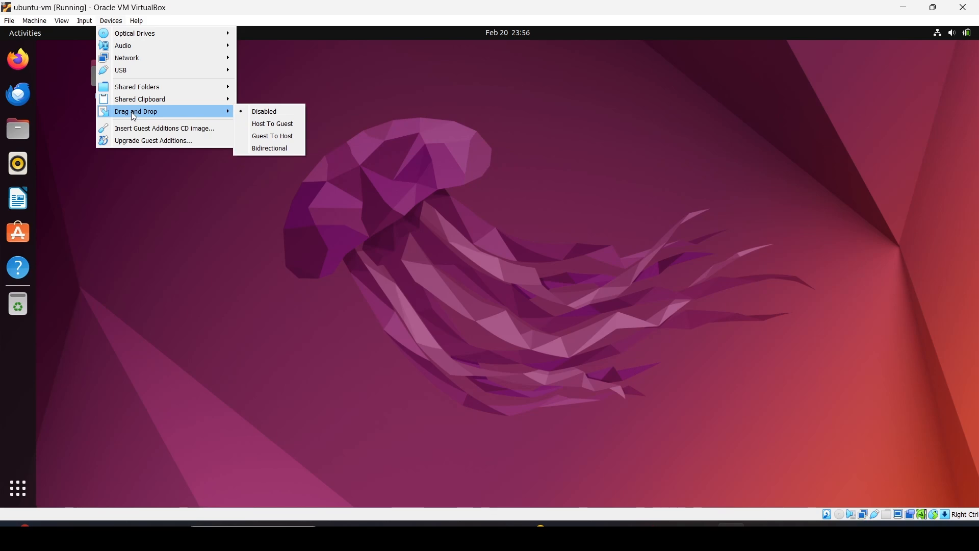
left_click(267, 149)
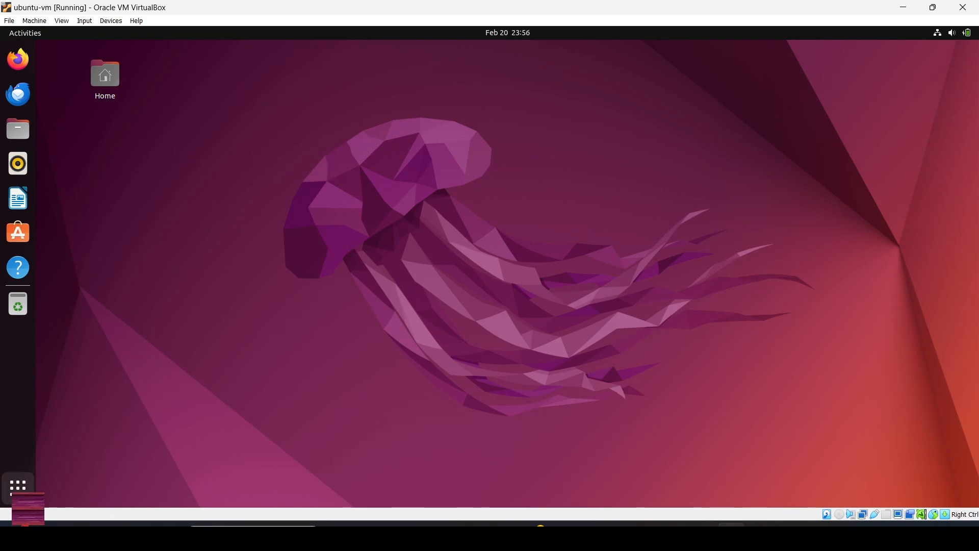
Launch Terminal in the Ubuntu guest and enlarge its font with Ctrl++.
left_click(18, 488)
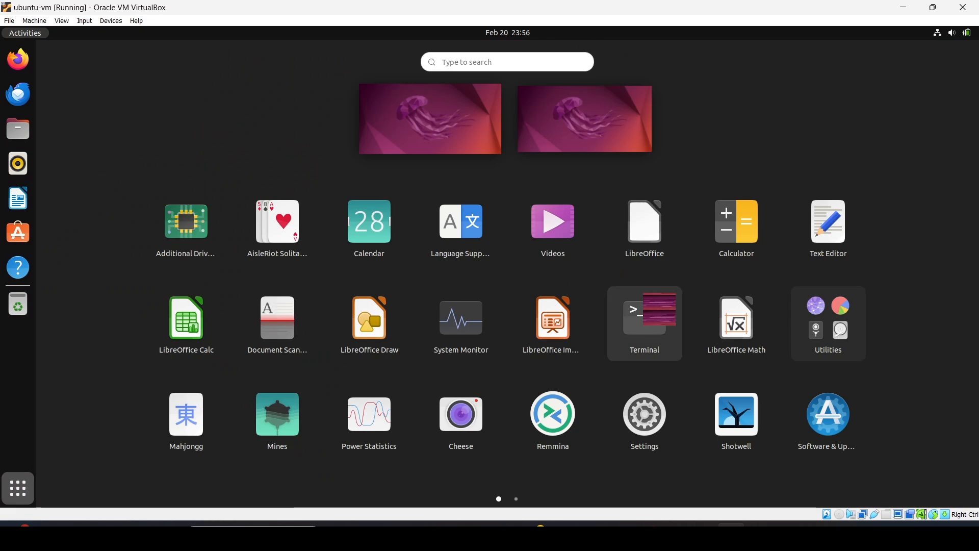
left_click(635, 314)
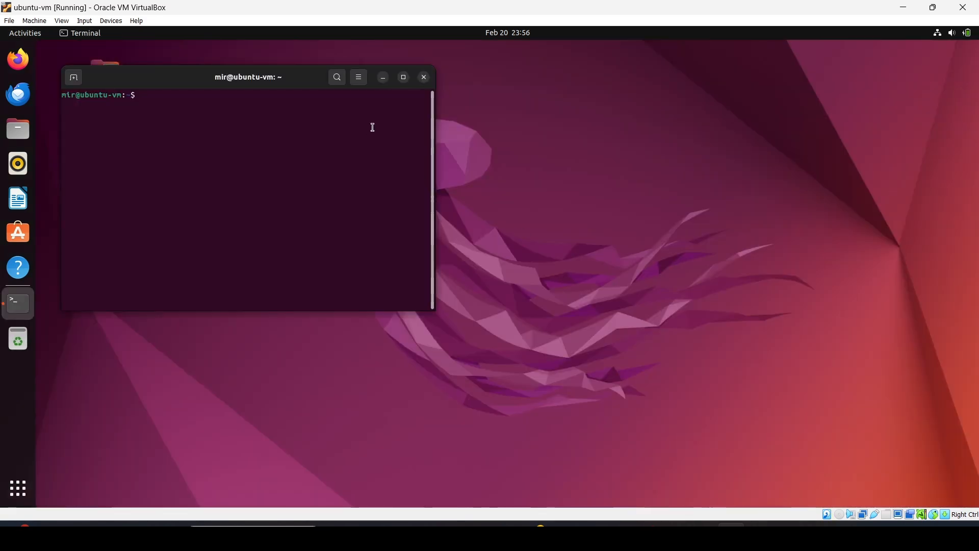
left_click(404, 78)
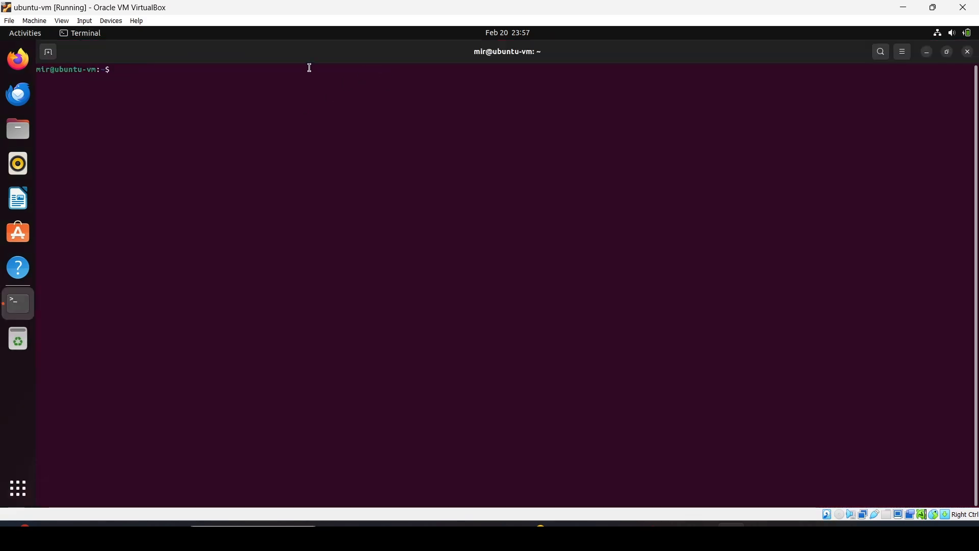
left_click(947, 51)
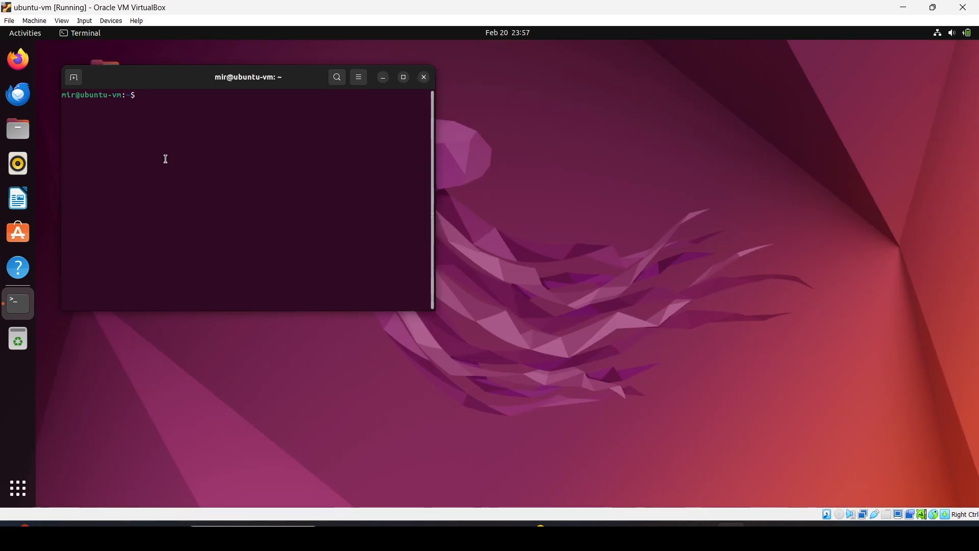
key("ctrl+plus")
key("ctrl+plus")
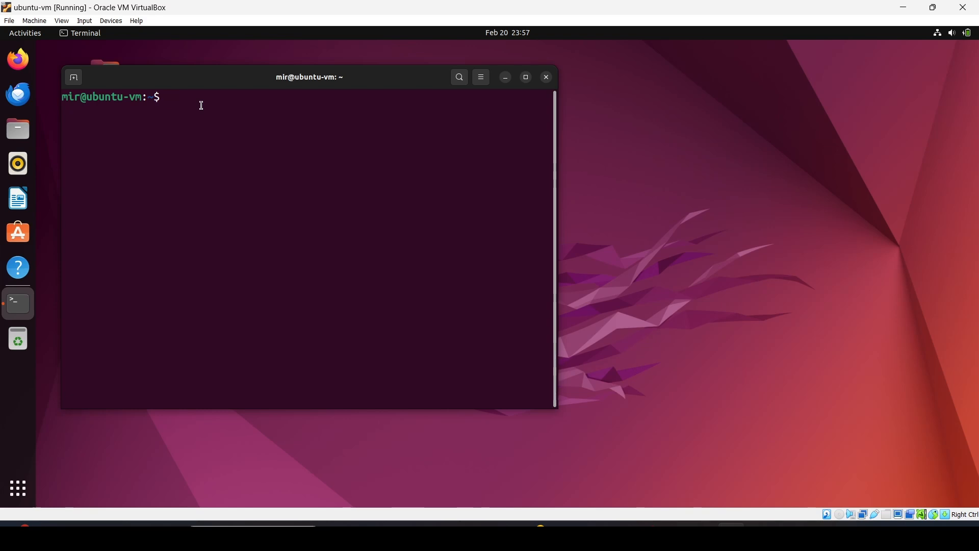
Run sudo apt update with the user's password, which is refused for sudoers.
type("su")
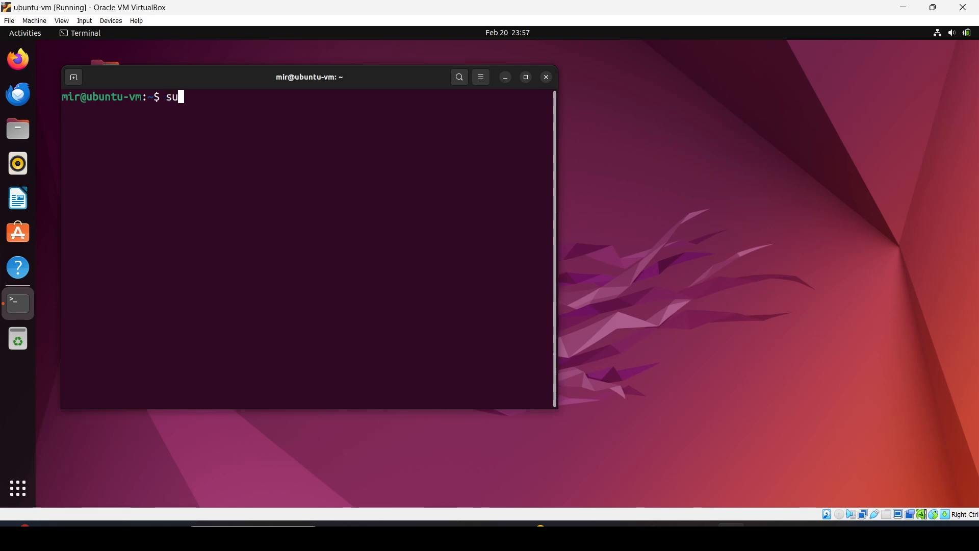
type("do apt update")
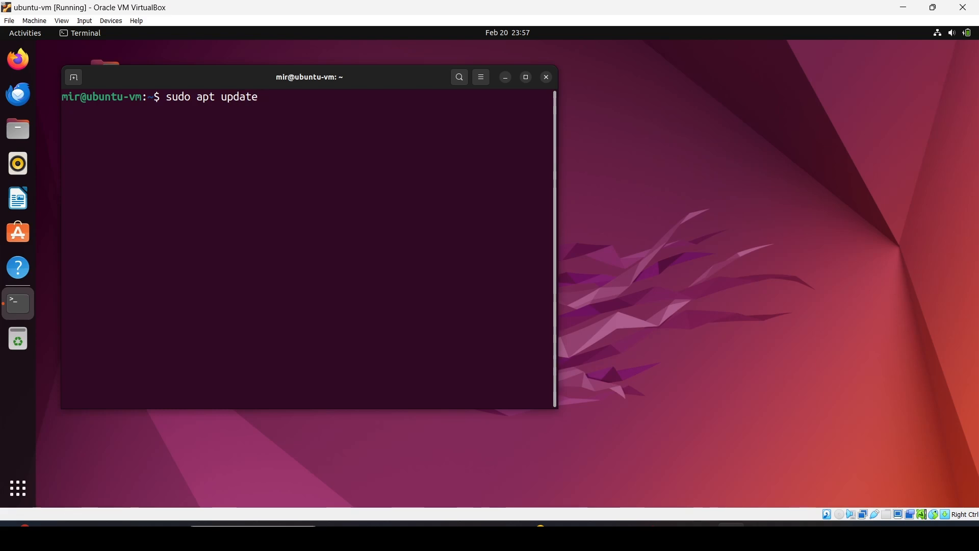
key("Return")
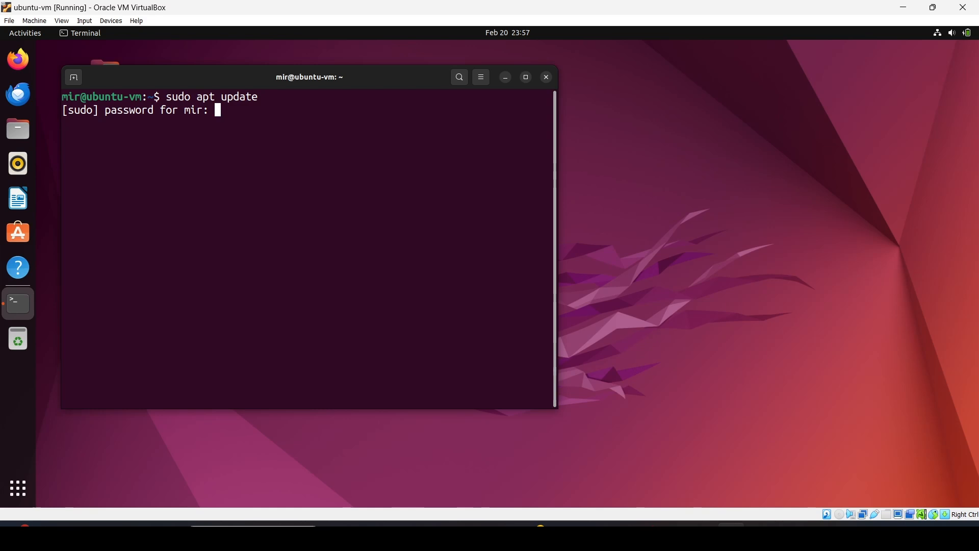
key("Return")
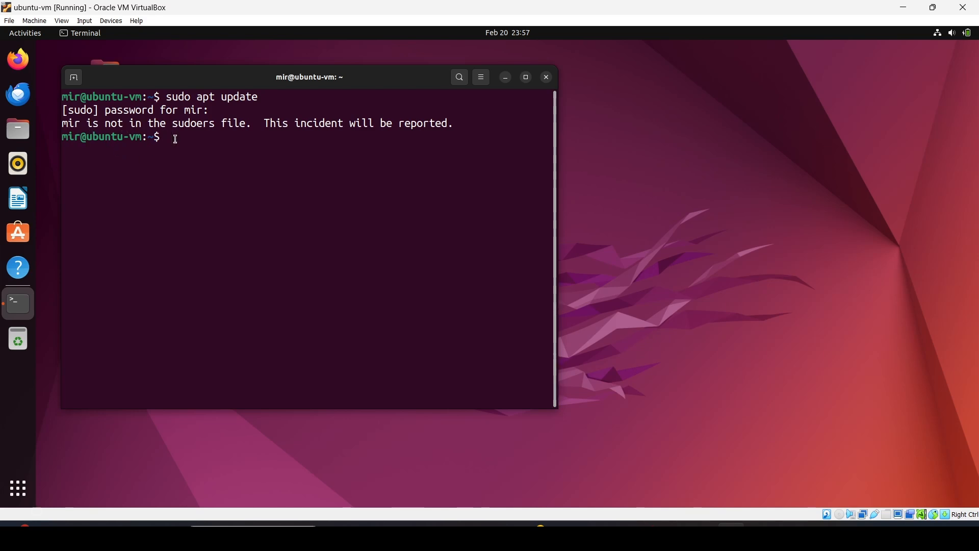
Switch to root with su - and open the sudoers file using sudo visudo.
type("su -")
key("Return")
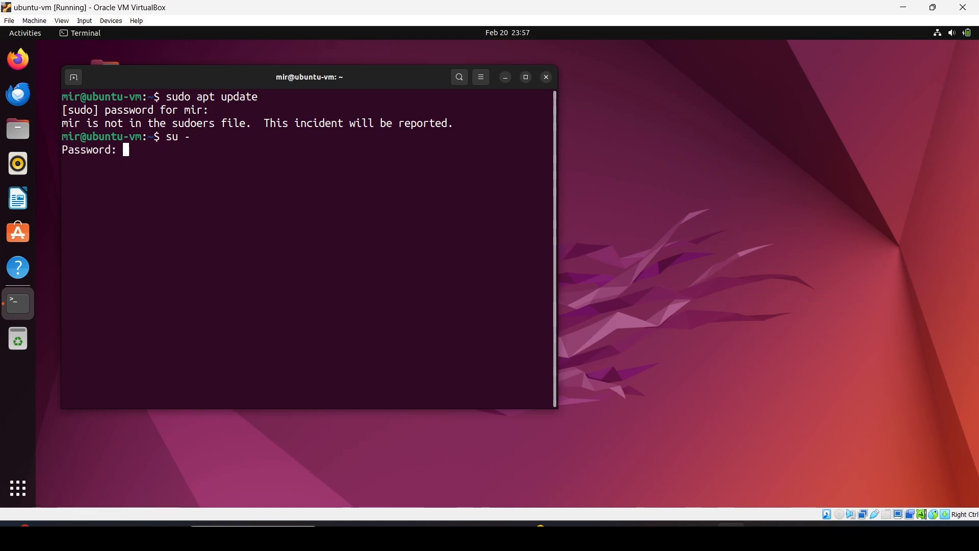
key("Return")
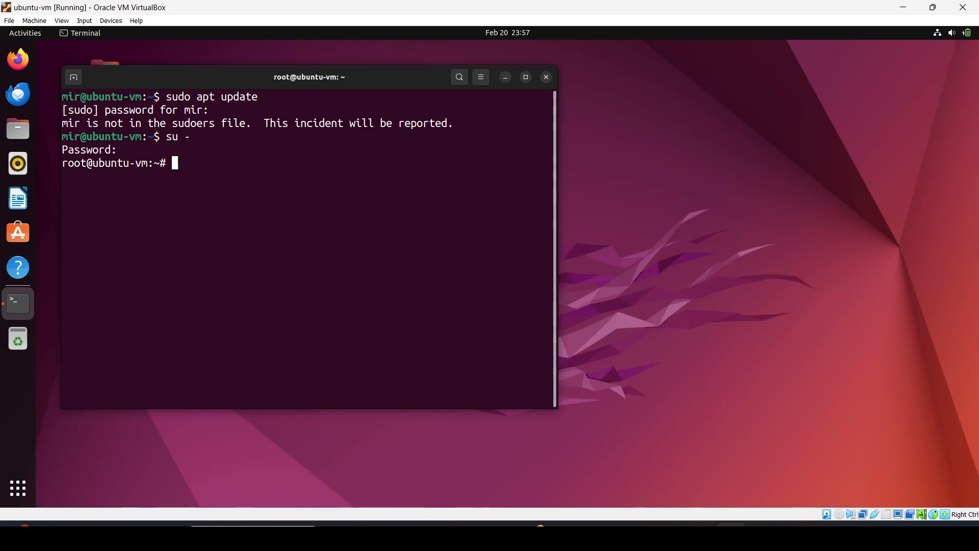
type("sudo visu")
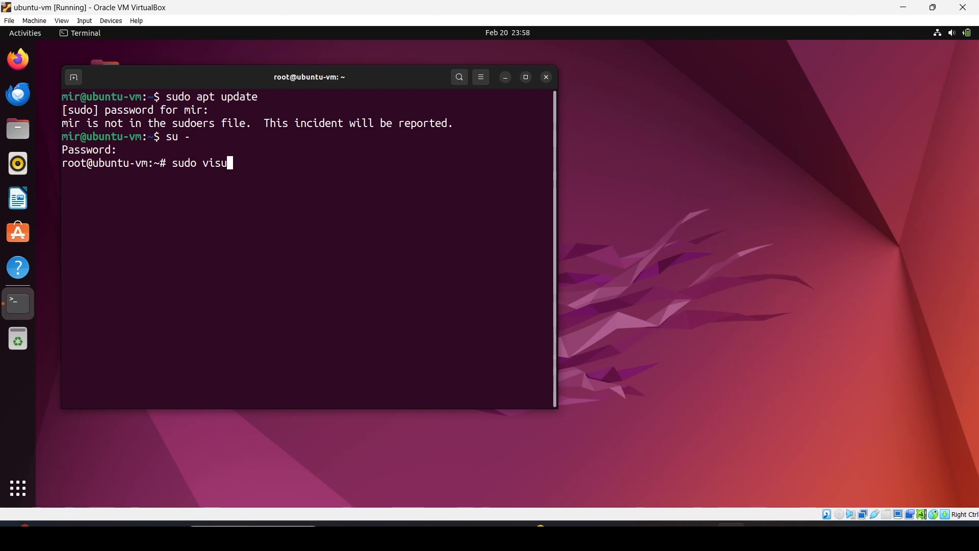
type("do")
key("Return")
Add the user with ALL=(ALL:ALL) ALL below root, save sudoers, and exit root.
key("Down")
key("Down")
key("Down")
key("Down")
key("Down")
key("Down")
key("Down")
key("Down")
key("Down")
key("Down")
key("Down")
key("Down")
key("Down")
key("Down")
key("Down")
key("Down")
key("Down")
key("Down")
key("Down")
key("Down")
key("Down")
key("Down")
key("Down")
key("Down")
key("Down")
key("Down")
key("Down")
key("Down")
key("Down")
key("Down")
key("Down")
key("Down")
key("Down")
key("Down")
key("Down")
key("Down")
key("Down")
key("Down")
key("Down")
key("Down")
key("Down")
key("Down")
key("Down")
key("Down")
key("Down")
key("Down")
key("Down")
key("Down")
key("Down")
key("Down")
key("Down")
key("Down")
key("Down")
key("Down")
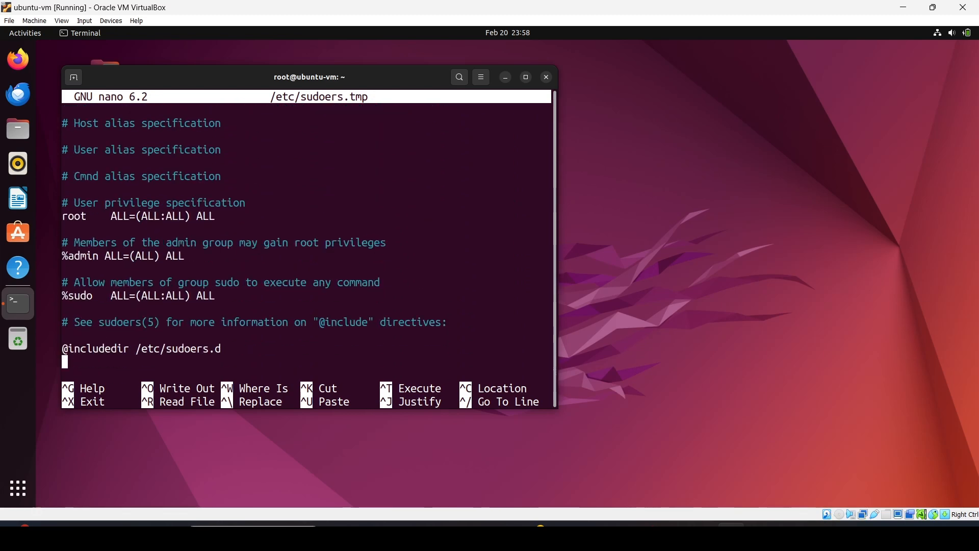
key("Up")
key("Up")
key("Up")
key("Up")
key("Up")
key("Up")
key("Up")
key("Up")
key("Up")
key("Up")
key("Up")
key("Down")
type("mir")
key("Tab")
type("ALL")
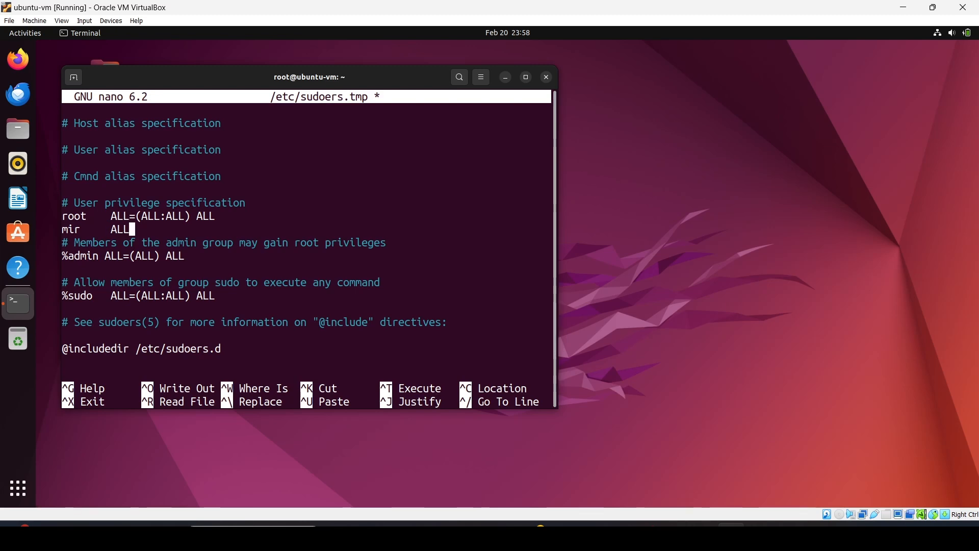
type("=")
type("(")
type("ALL")
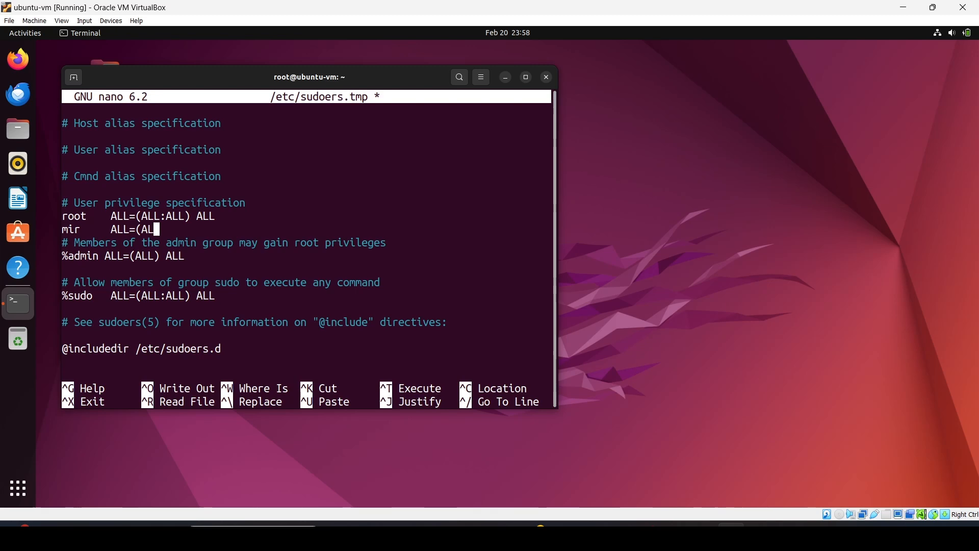
type(":ALL) ALL")
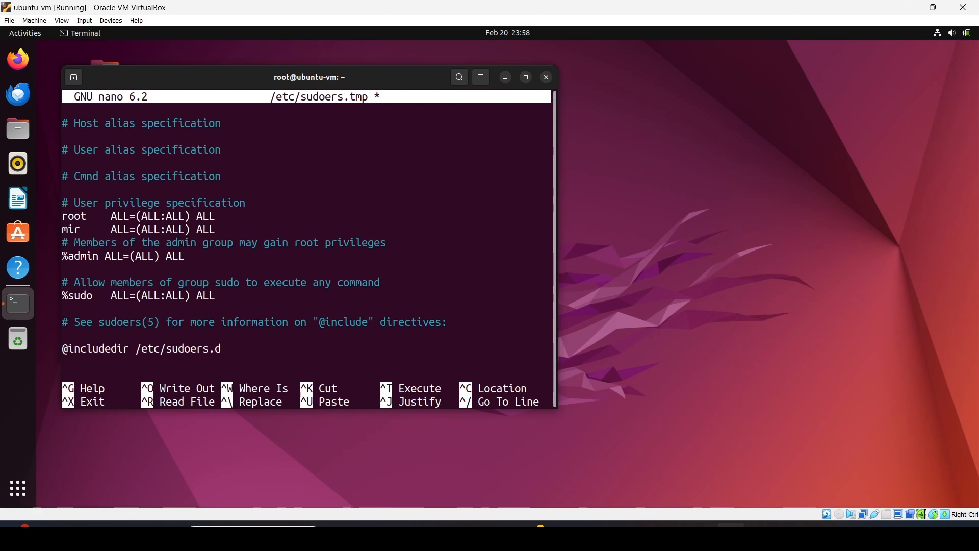
key("ctrl+x")
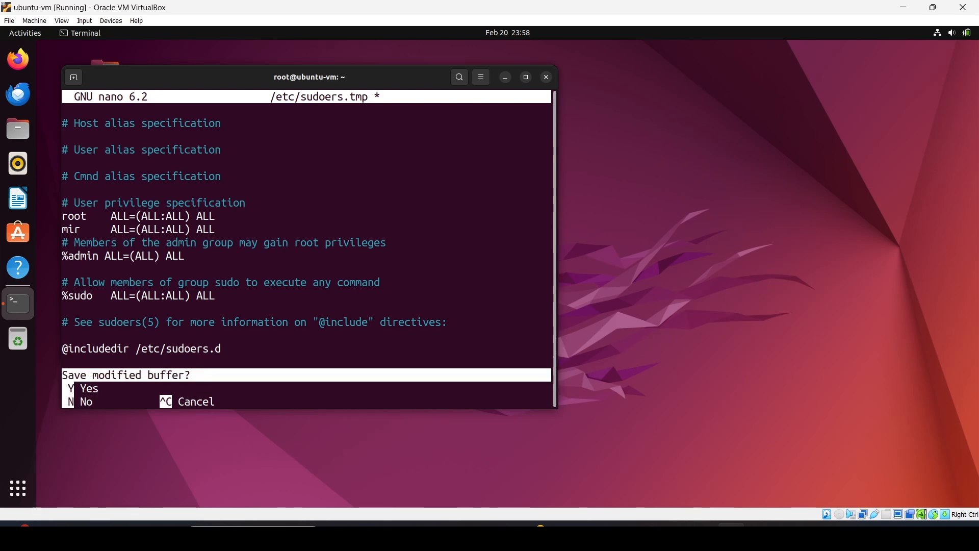
key("y")
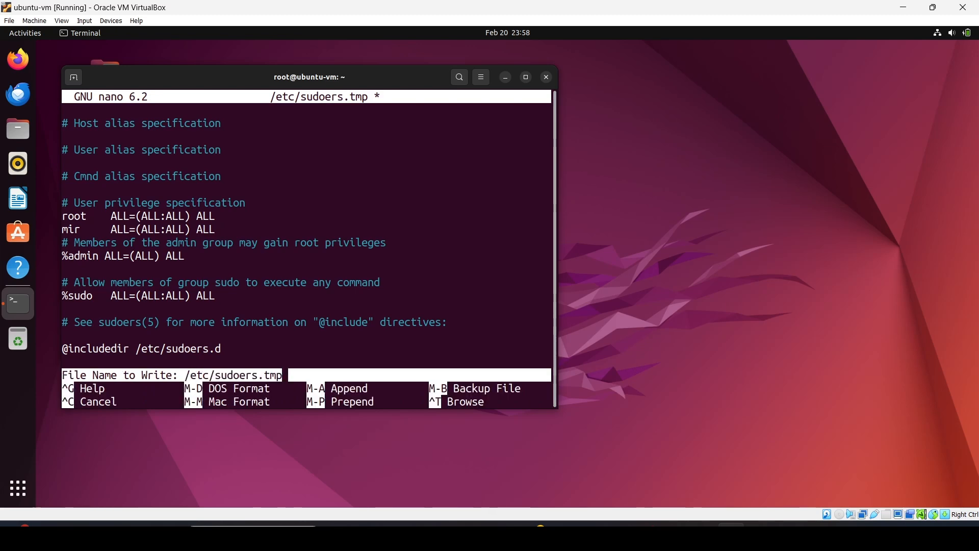
key("Return")
type("exit")
key("Return")
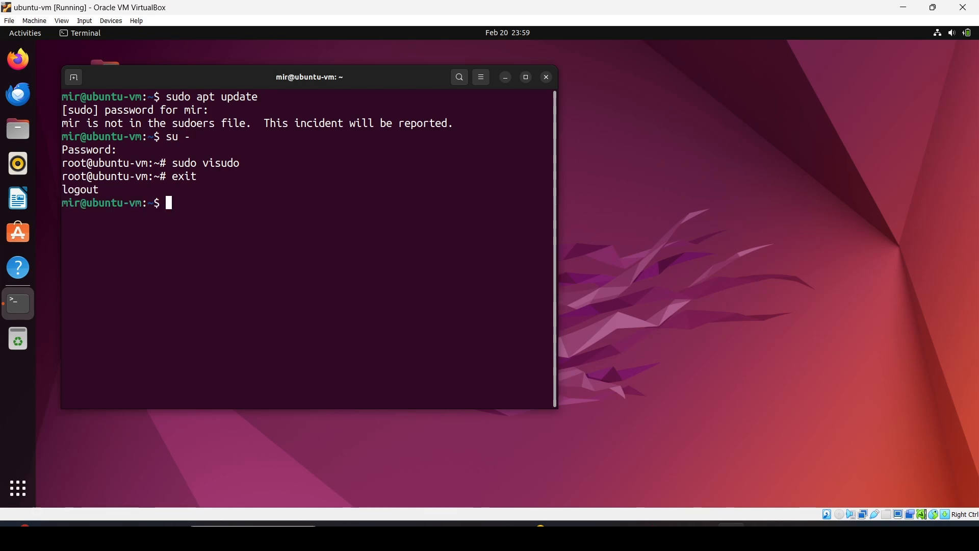
Rerun sudo apt update successfully, showing 379 upgradable packages, then close the terminal.
type("sudo apt update")
key("Return")
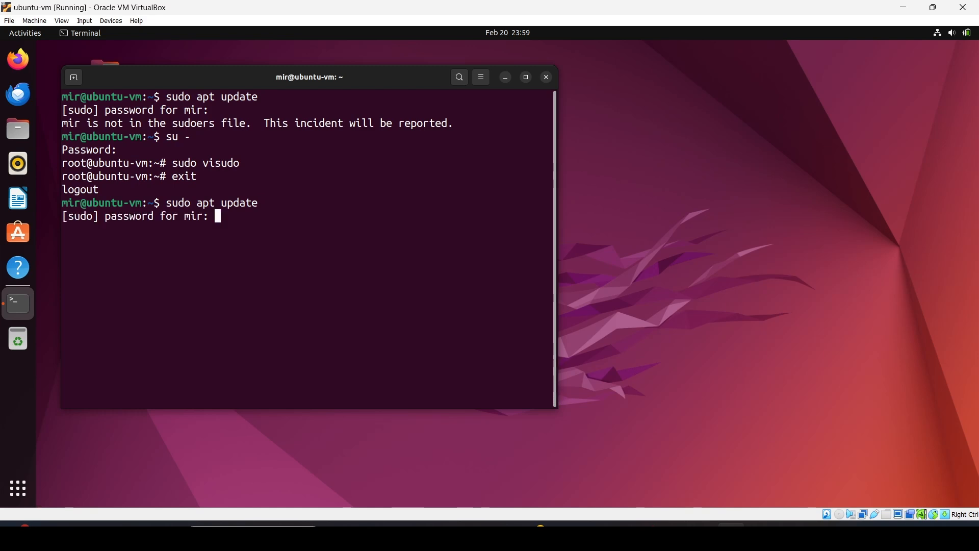
key("Return")
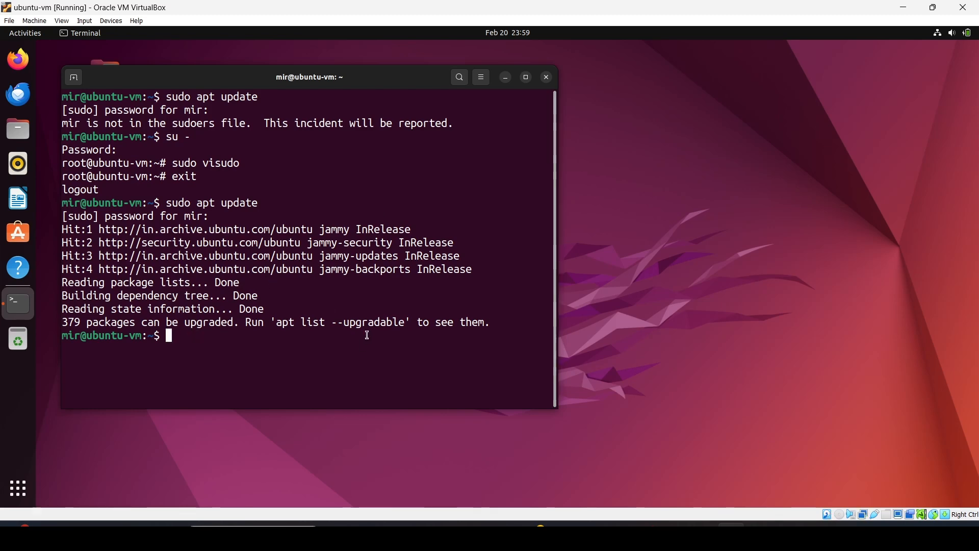
left_click(548, 80)
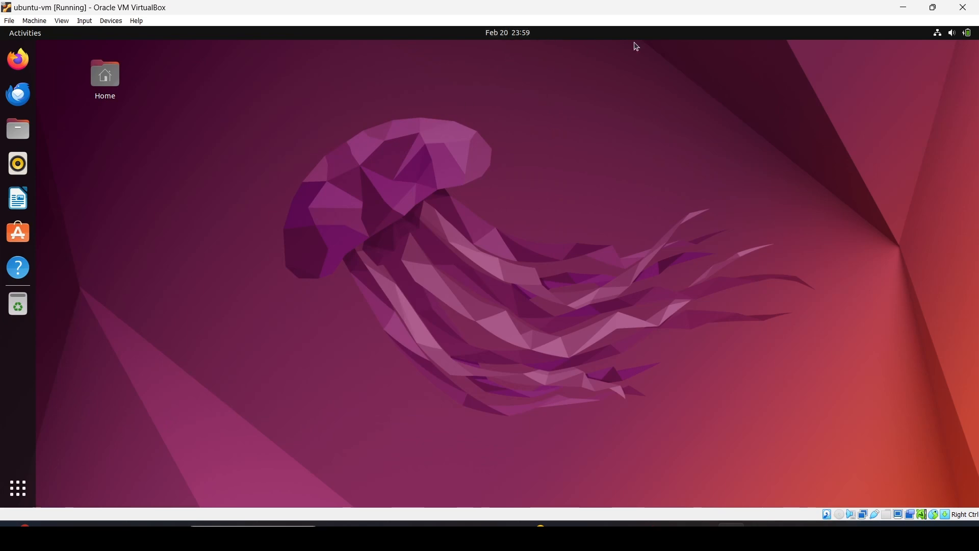
Restore the VM window and power off the virtual machine.
left_click(934, 8)
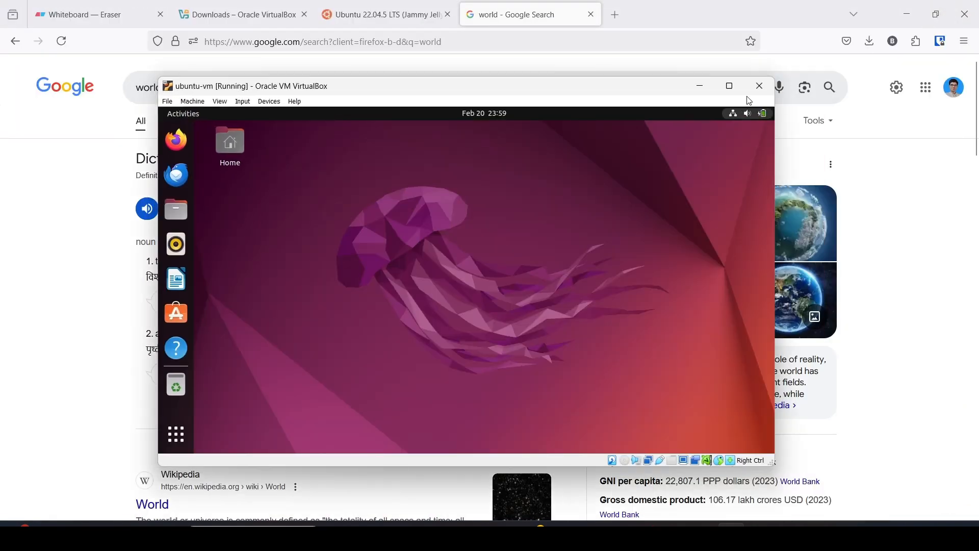
left_click(764, 90)
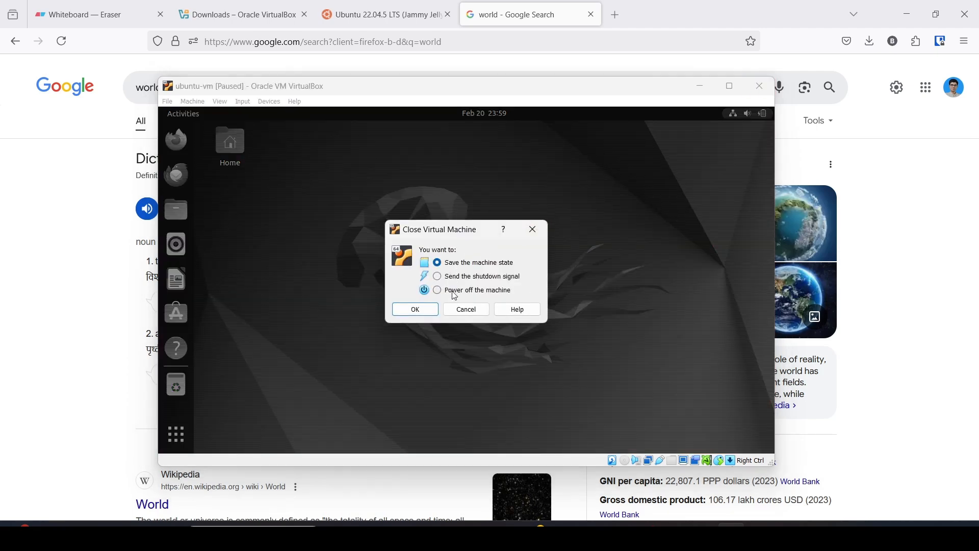
left_click(416, 309)
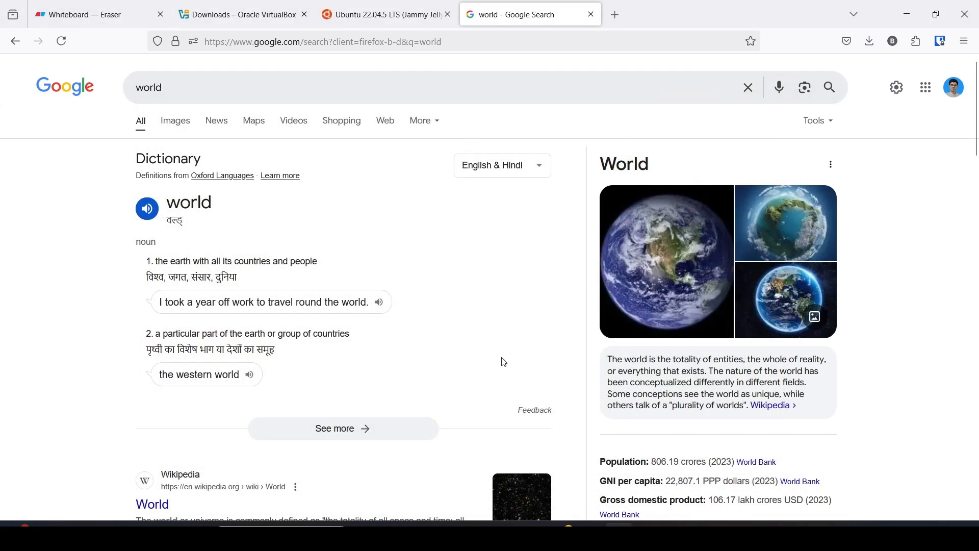
Check host memory in Task Manager, now at 8.1/15.2 GB in use.
left_click(730, 535)
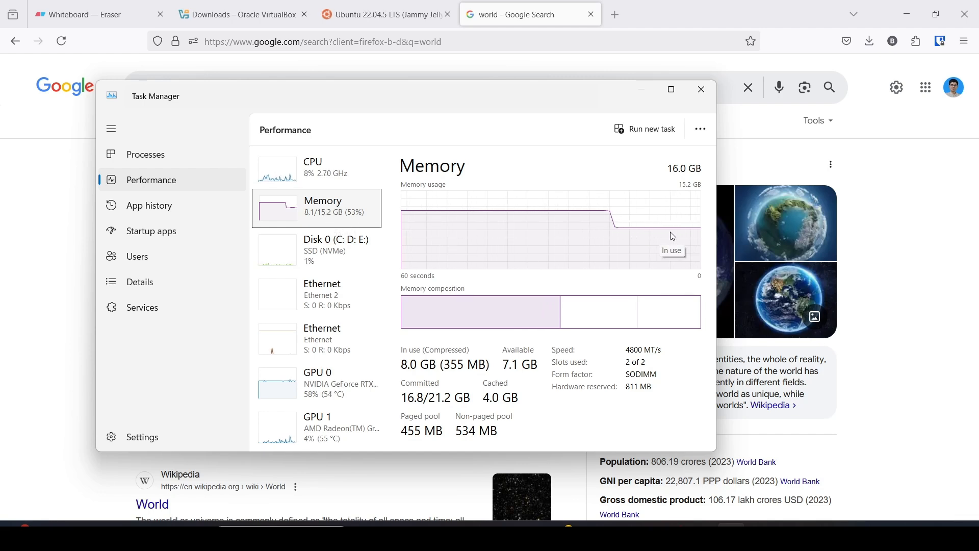
left_click_drag(467, 94, 360, 84)
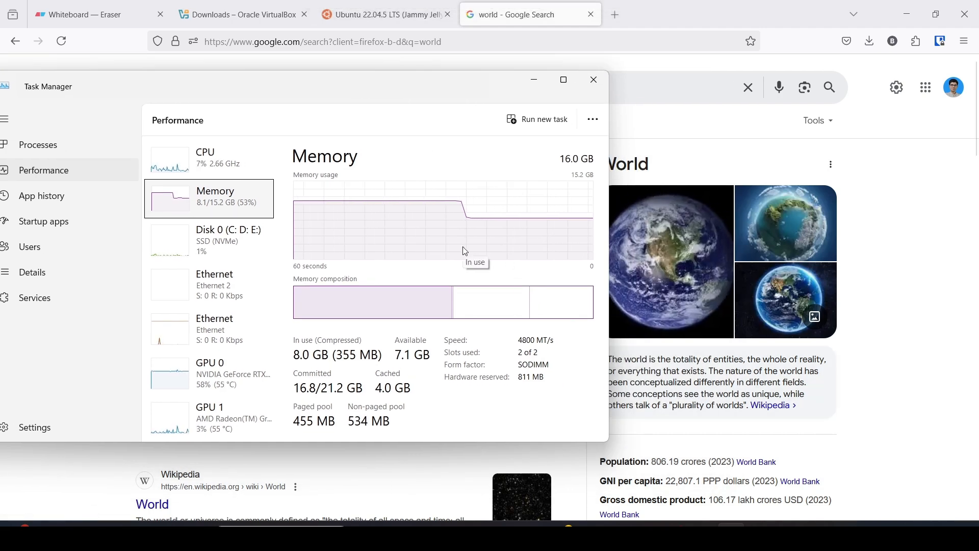
left_click_drag(345, 87, 379, 87)
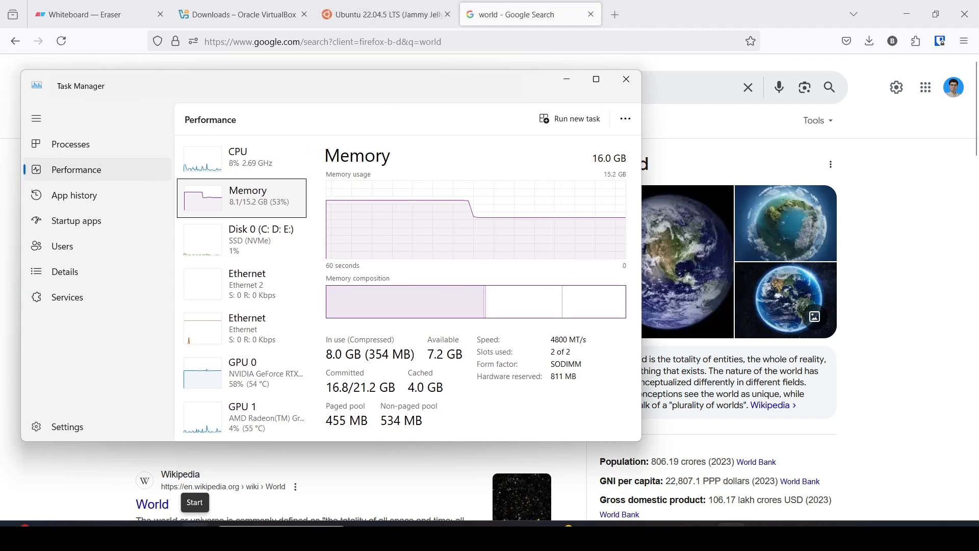
key("super")
Launch Oracle VM VirtualBox from Start search and arrange it beside Task Manager.
type("virt")
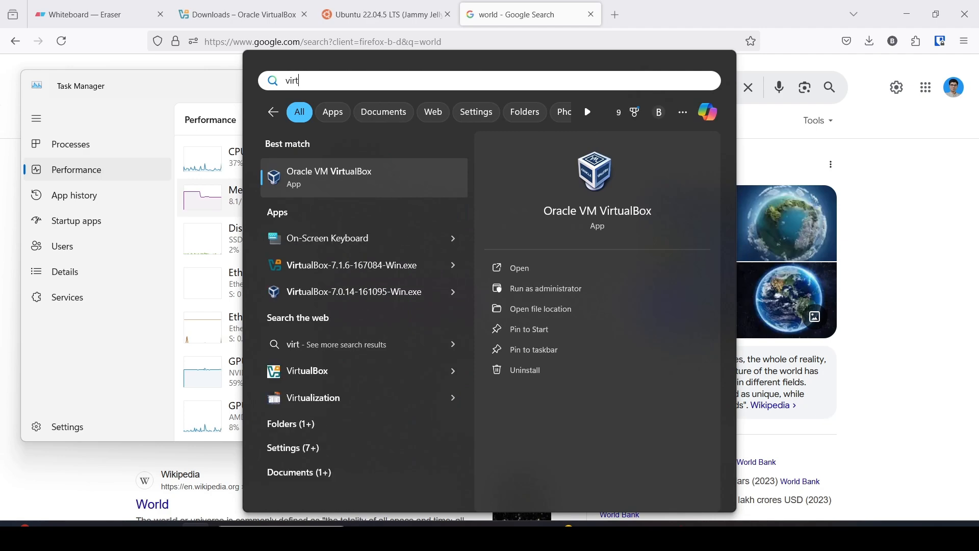
key("BackSpace")
key("BackSpace")
key("BackSpace")
key("Escape")
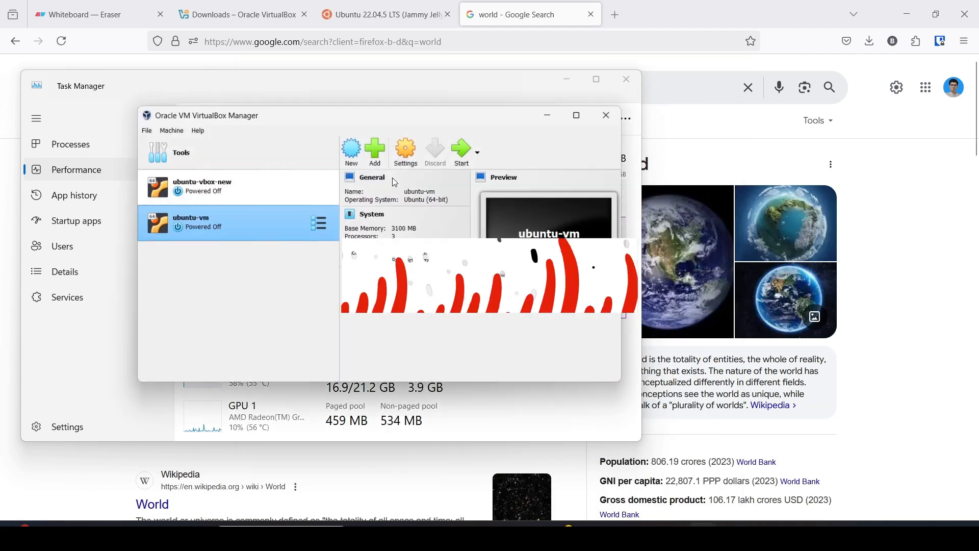
left_click_drag(373, 117, 462, 270)
left_click_drag(384, 88, 372, 18)
left_click(657, 306)
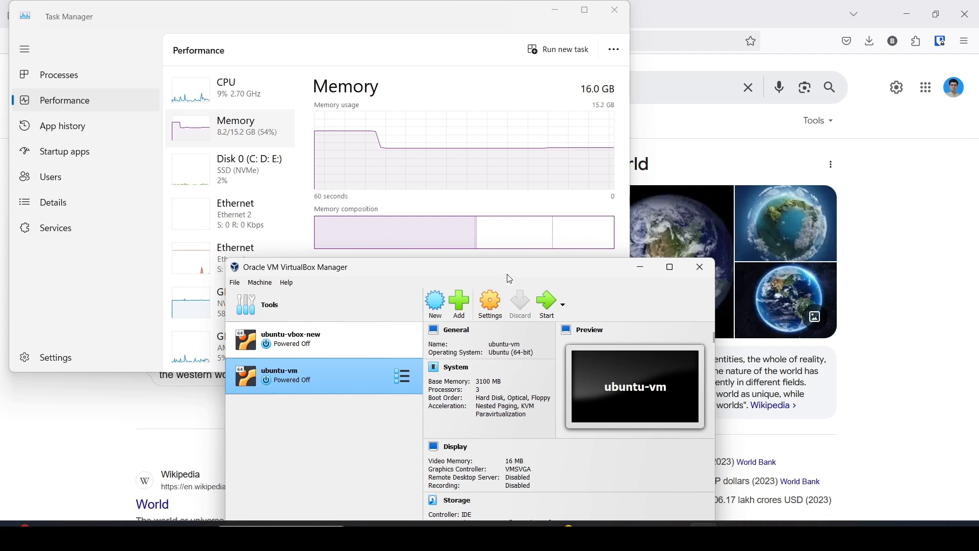
left_click_drag(510, 279, 554, 258)
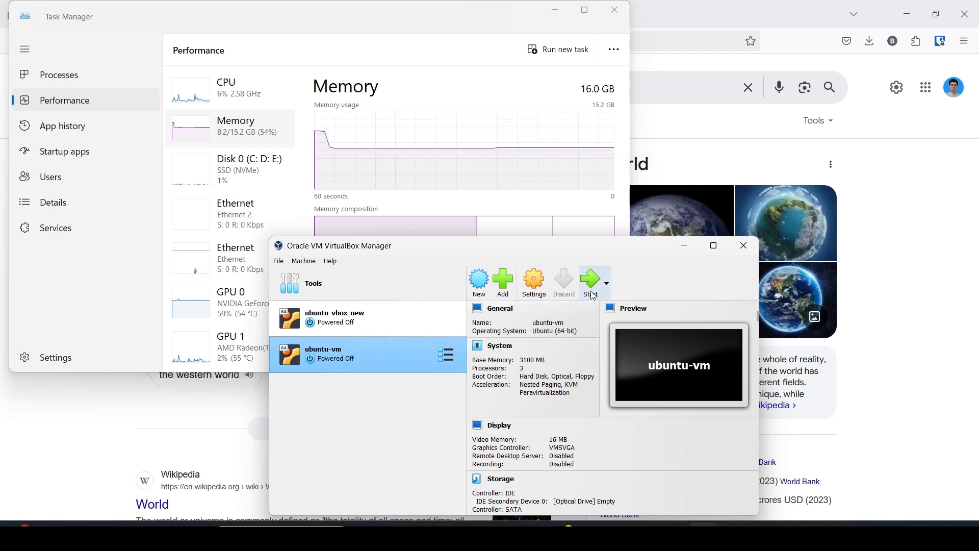
Select ubuntu-vm in the machine list and start it booting.
left_click(399, 322)
left_click(394, 351)
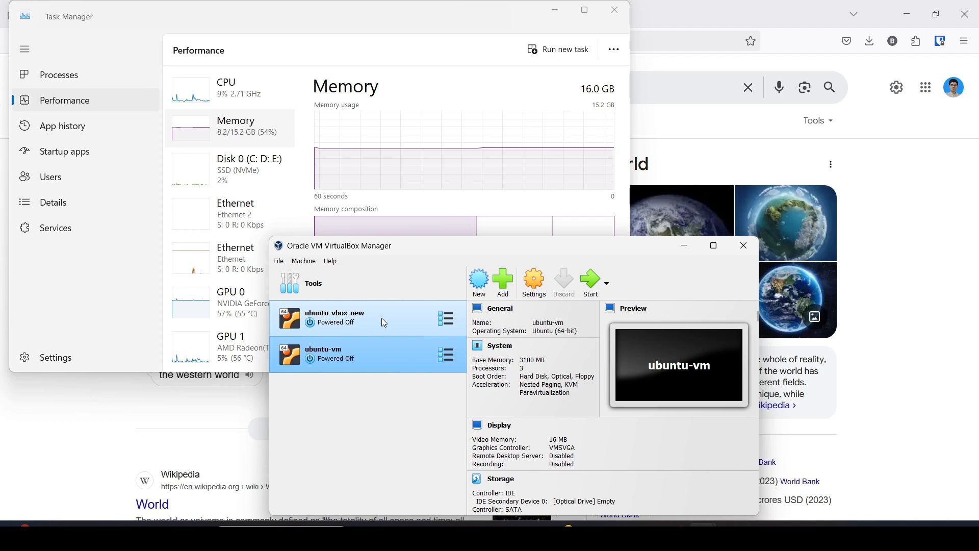
left_click(381, 317)
left_click(384, 353)
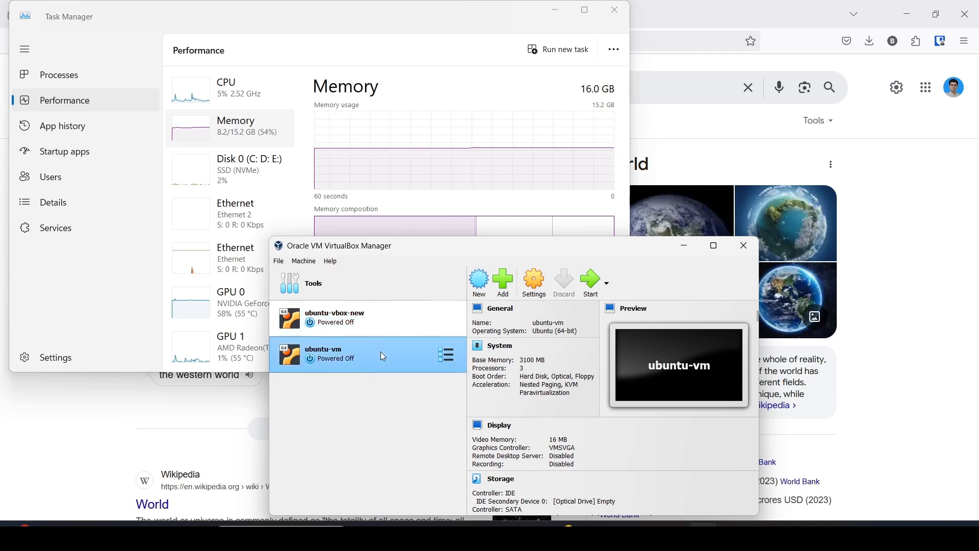
left_click(591, 292)
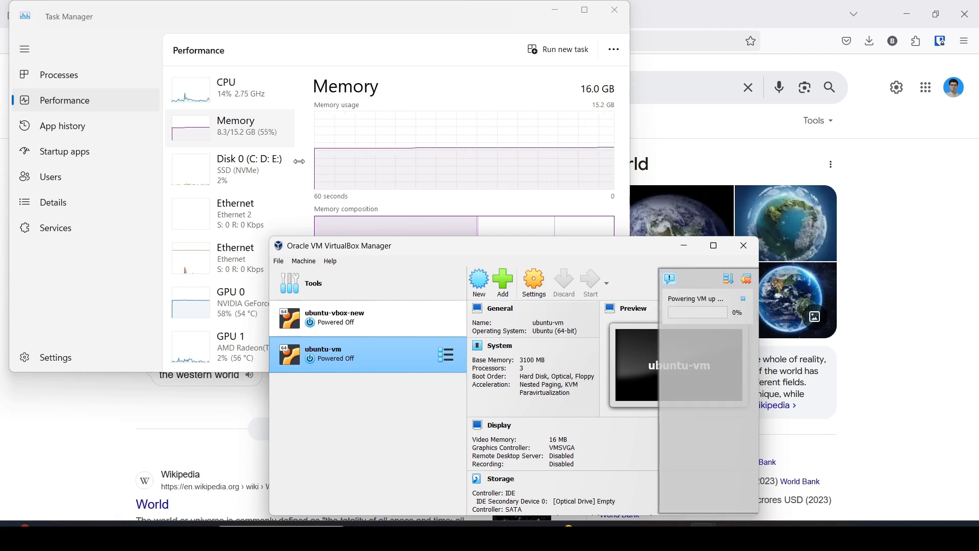
left_click_drag(184, 7, 590, 209)
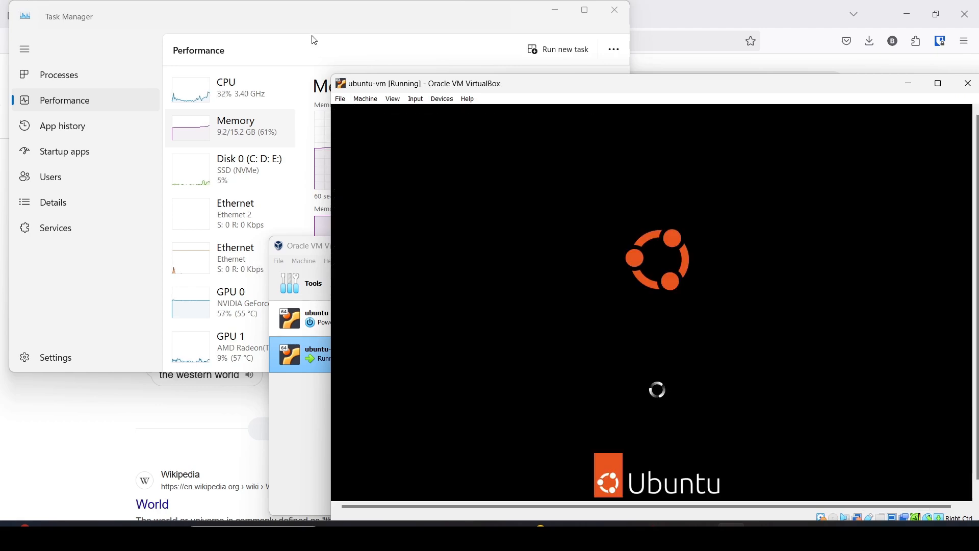
Log in to the Ubuntu guest with the user's password.
left_click(306, 19)
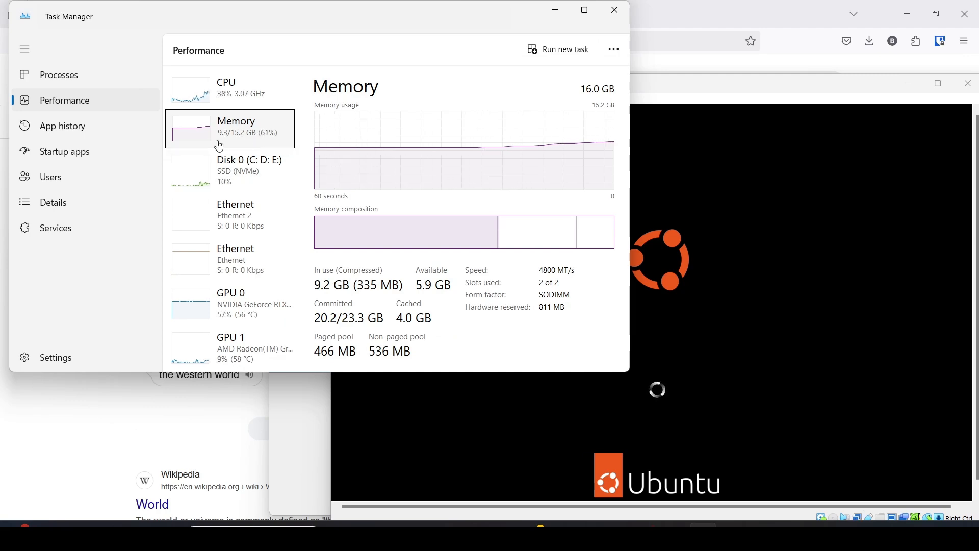
left_click(664, 88)
left_click_drag(663, 87, 577, 53)
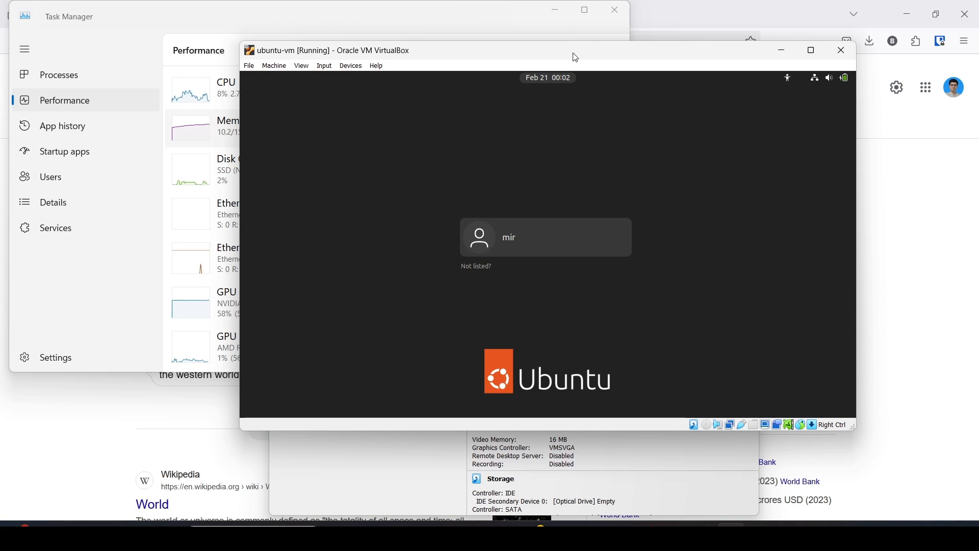
left_click(554, 240)
type("*****")
key("Return")
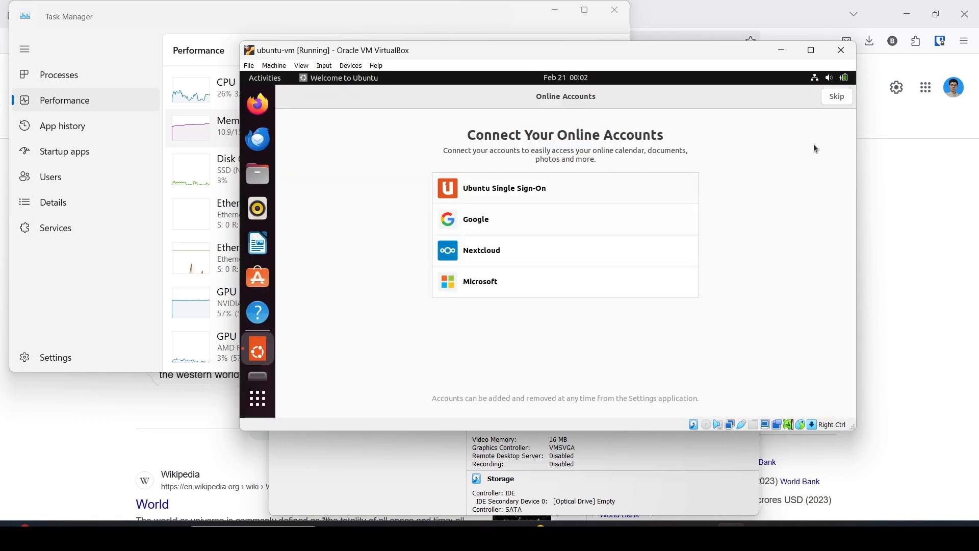
Finish Welcome to Ubuntu with Skip, Next three times, and Done.
left_click(836, 99)
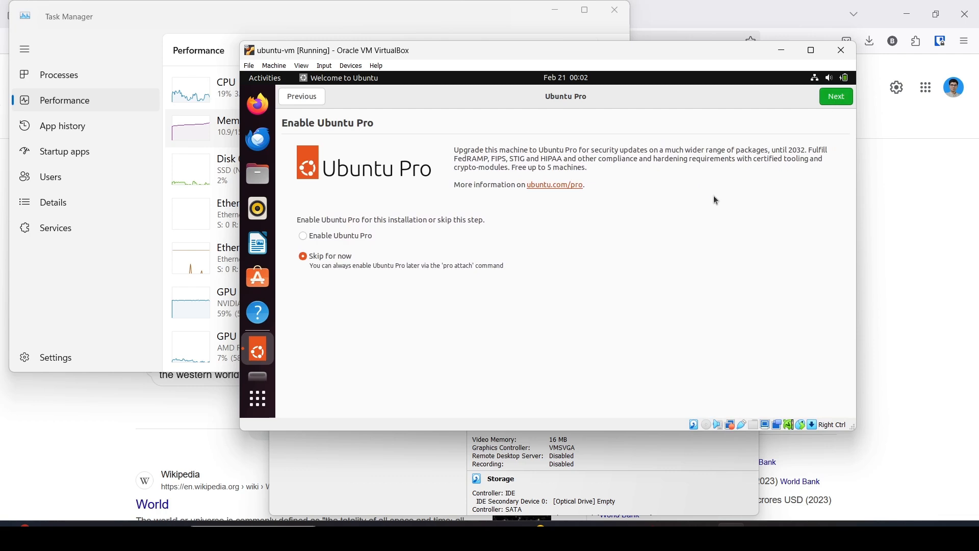
left_click(839, 97)
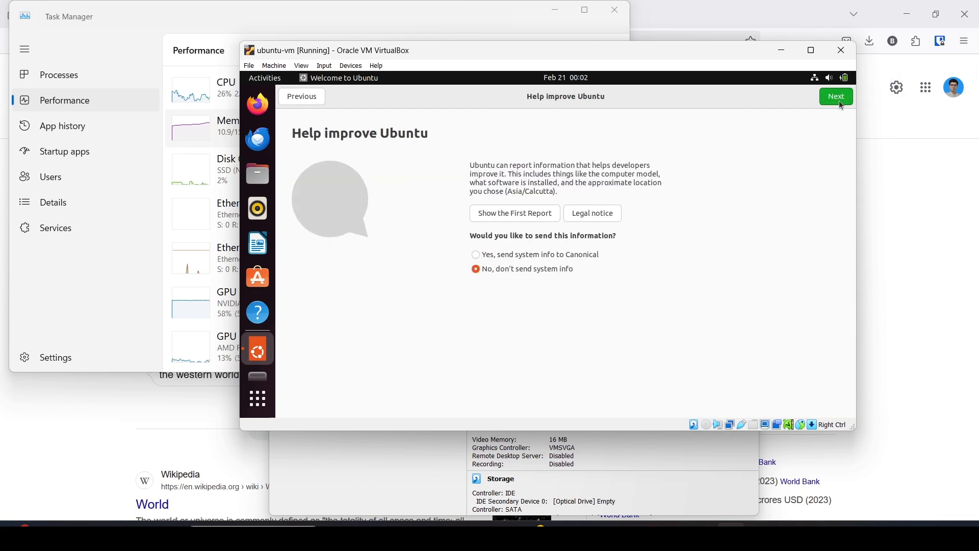
left_click(838, 98)
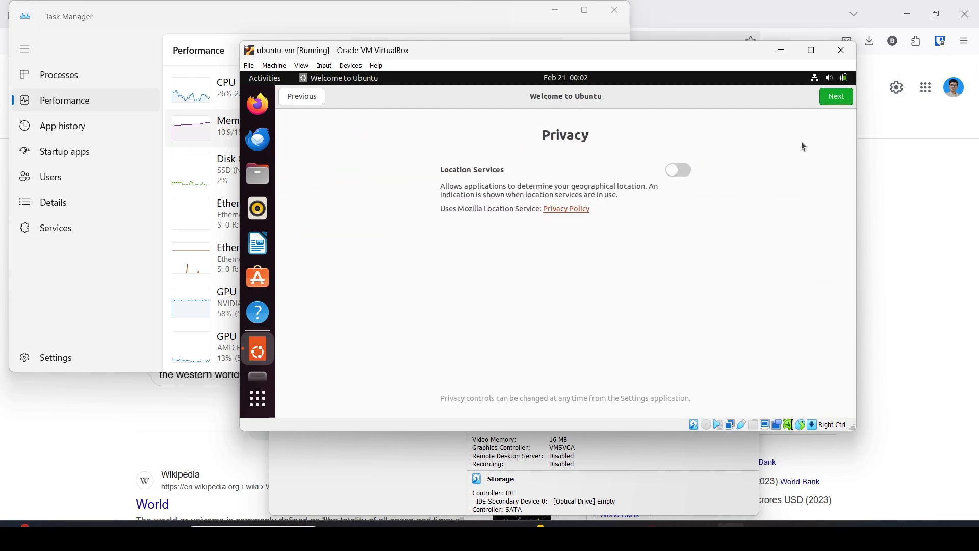
left_click(837, 97)
left_click(828, 99)
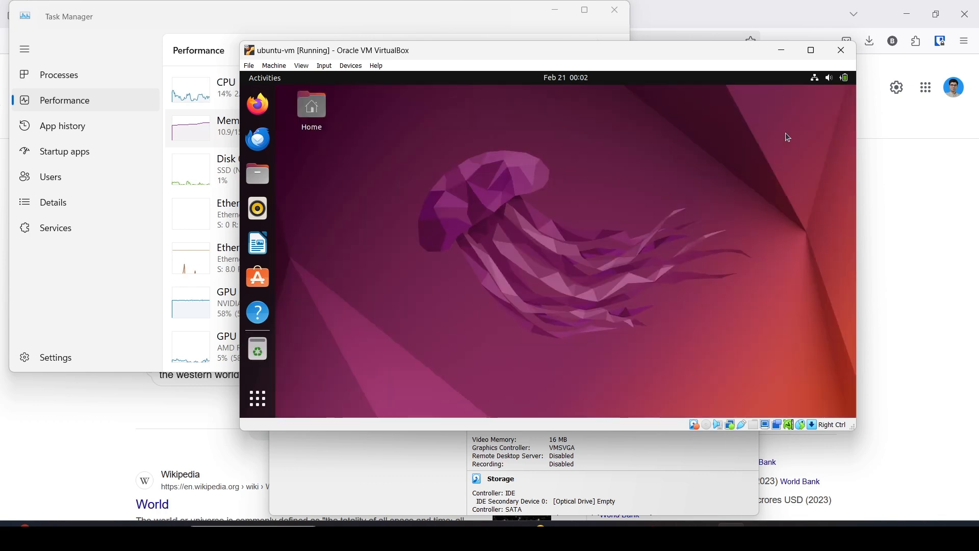
Open a Terminal in the guest from Show Applications.
left_click(257, 398)
left_click(664, 235)
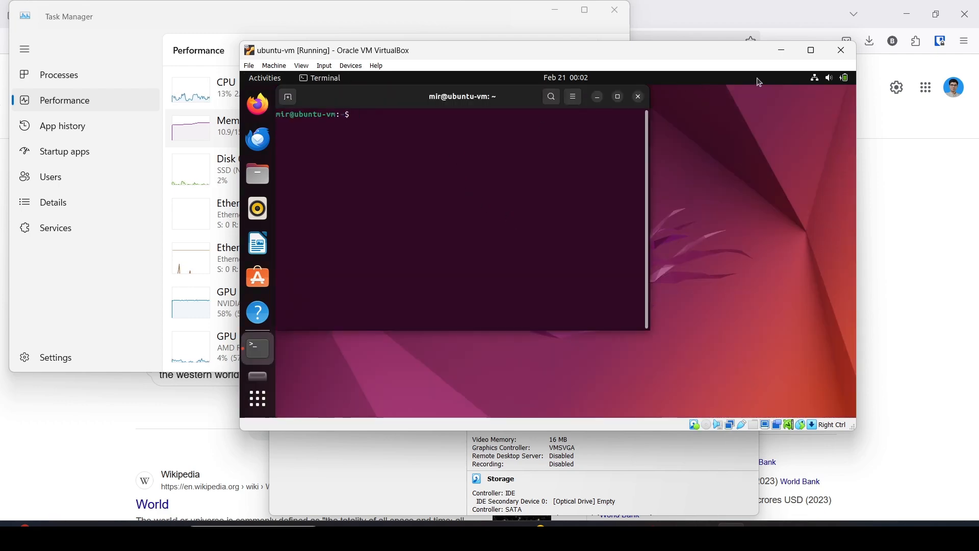
left_click(812, 50)
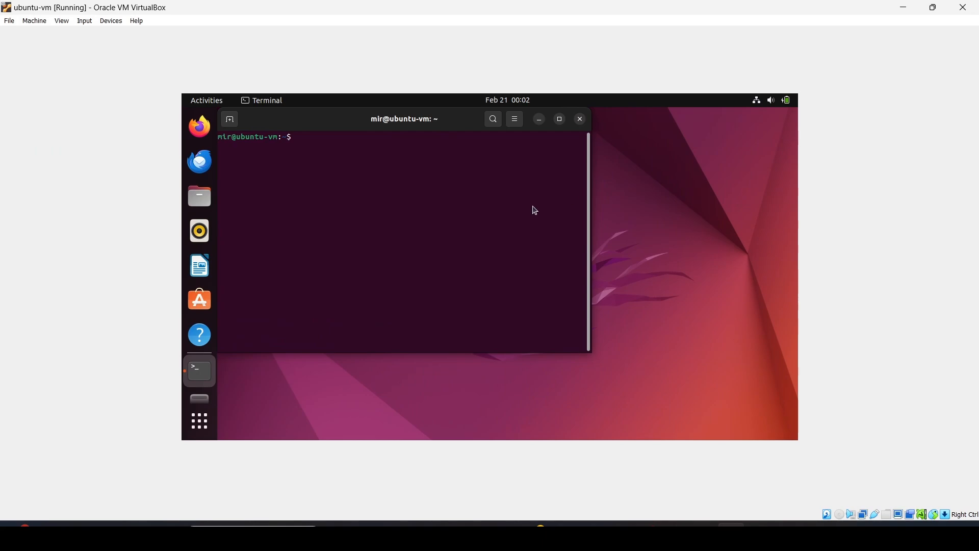
left_click(934, 7)
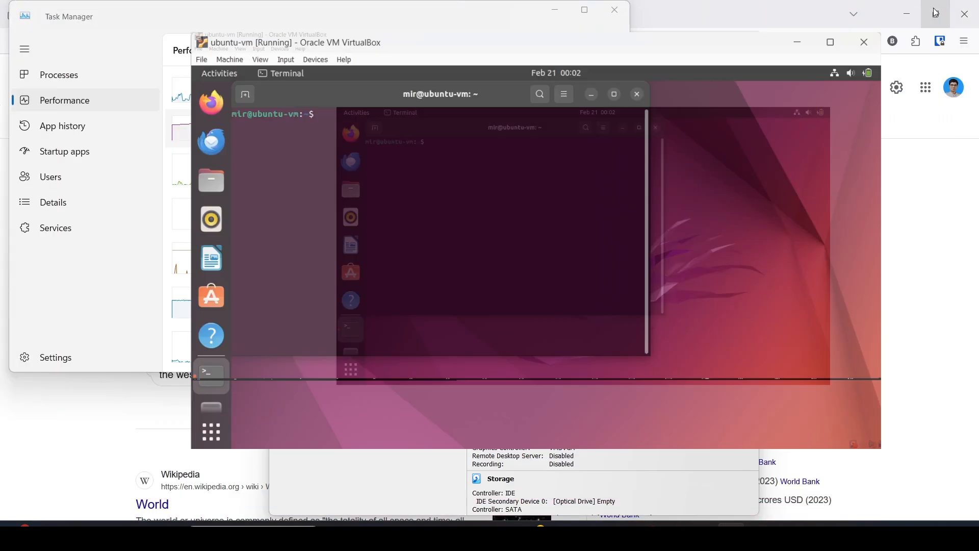
left_click(814, 53)
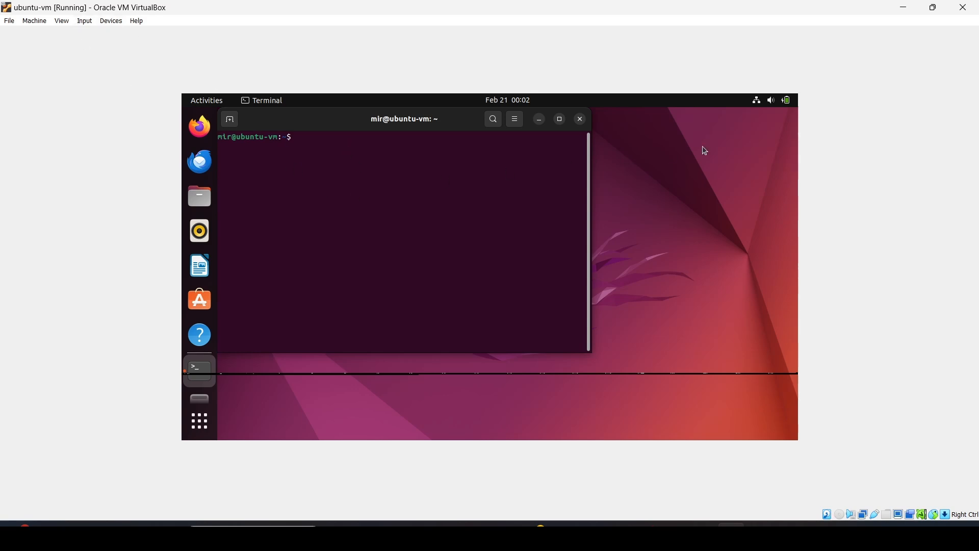
left_click(937, 8)
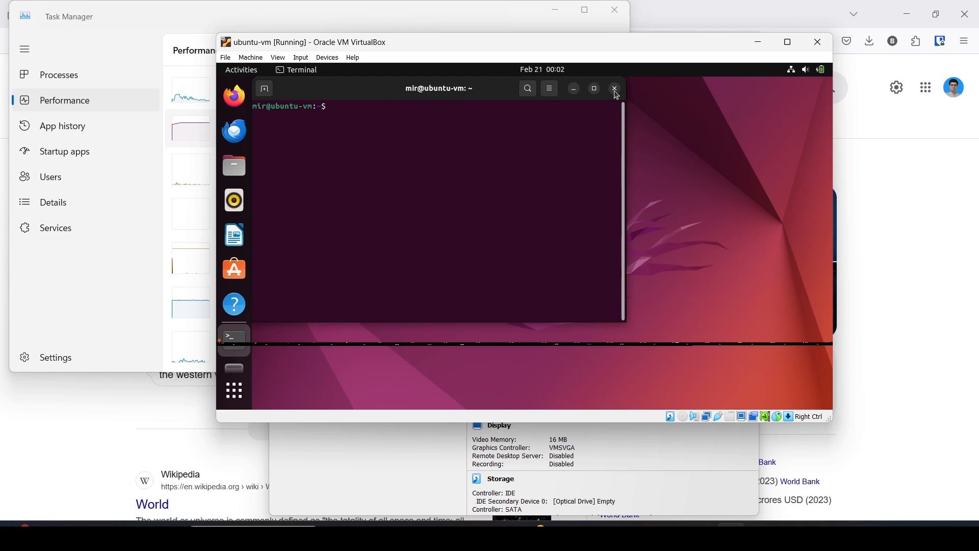
Move the VM window aside and close Task Manager on the host.
left_click_drag(624, 46, 570, 90)
left_click(613, 20)
left_click(614, 15)
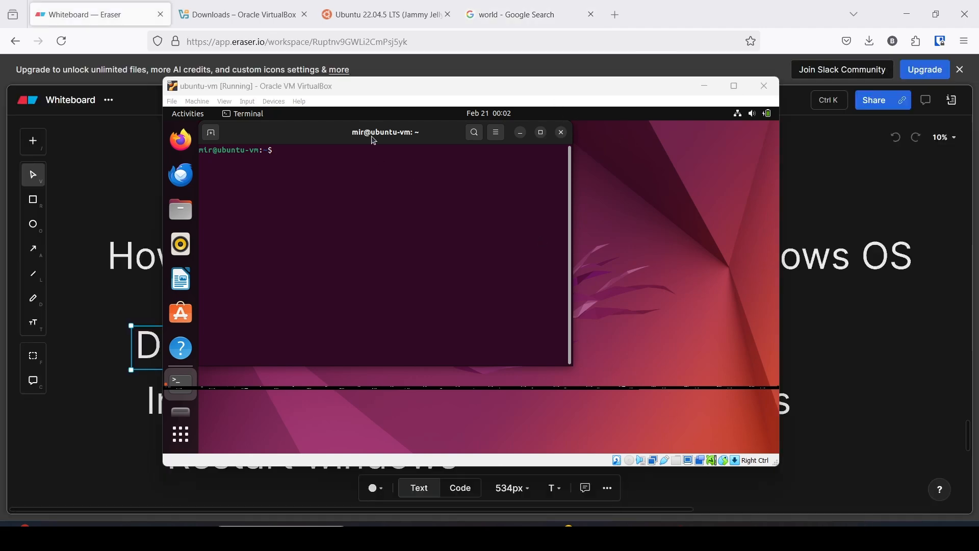
Close the ubuntu-vm window choosing 'Power off the machine', leaving the VM Powered Off.
left_click(114, 20)
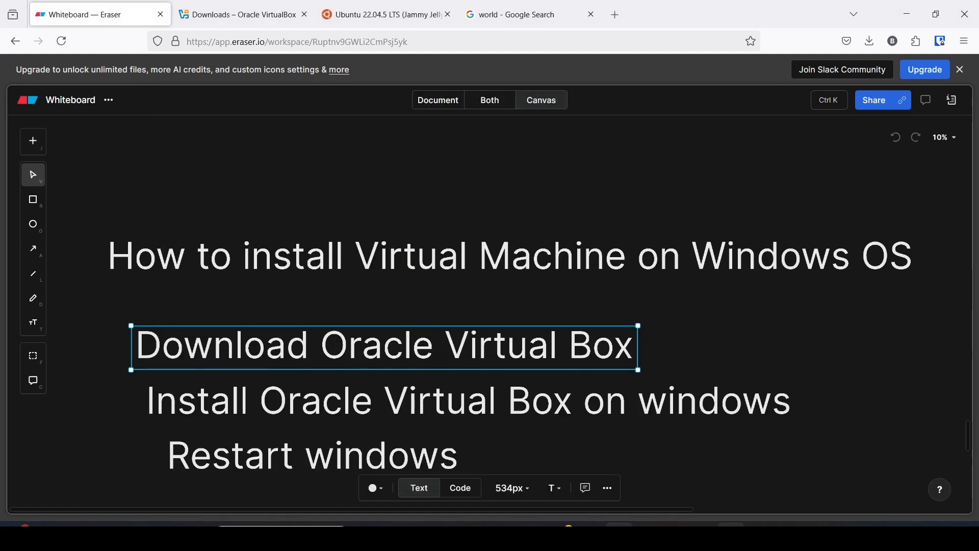
left_click(731, 534)
left_click(765, 85)
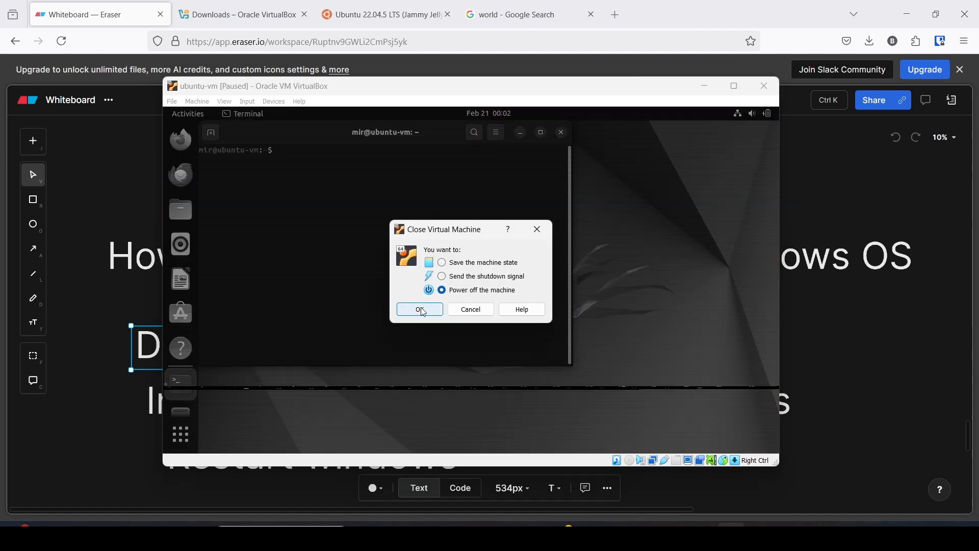
left_click(420, 310)
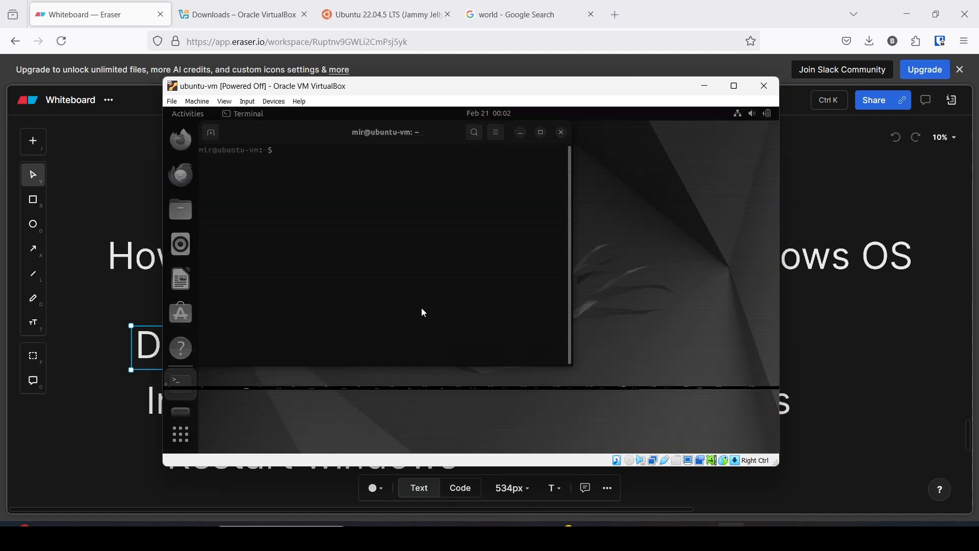